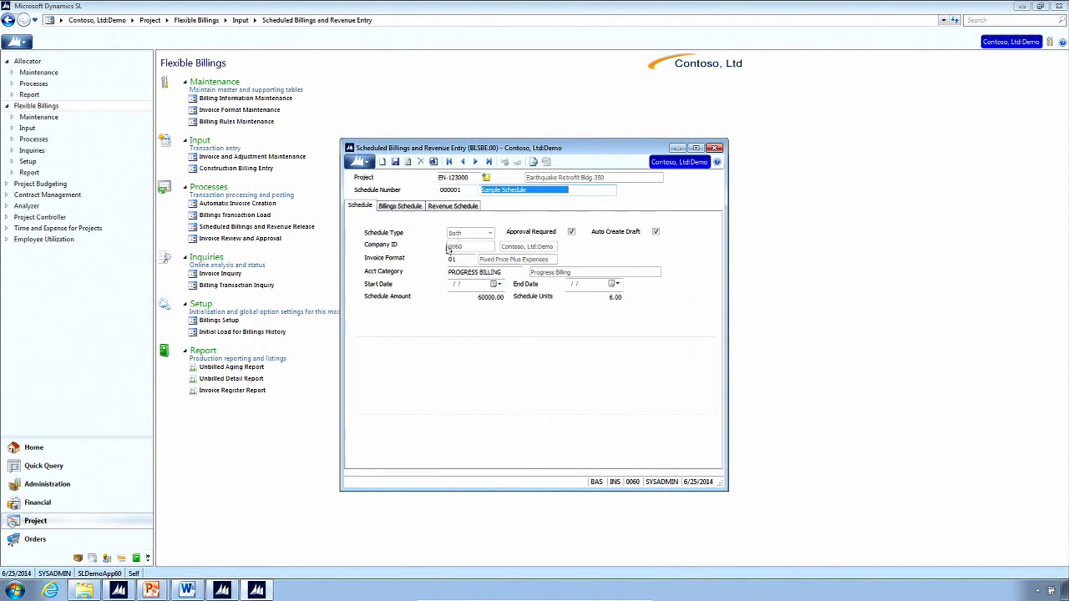
Review the account category and schedule amount of schedule 000001 for project EN-123000.
left_click(461, 273)
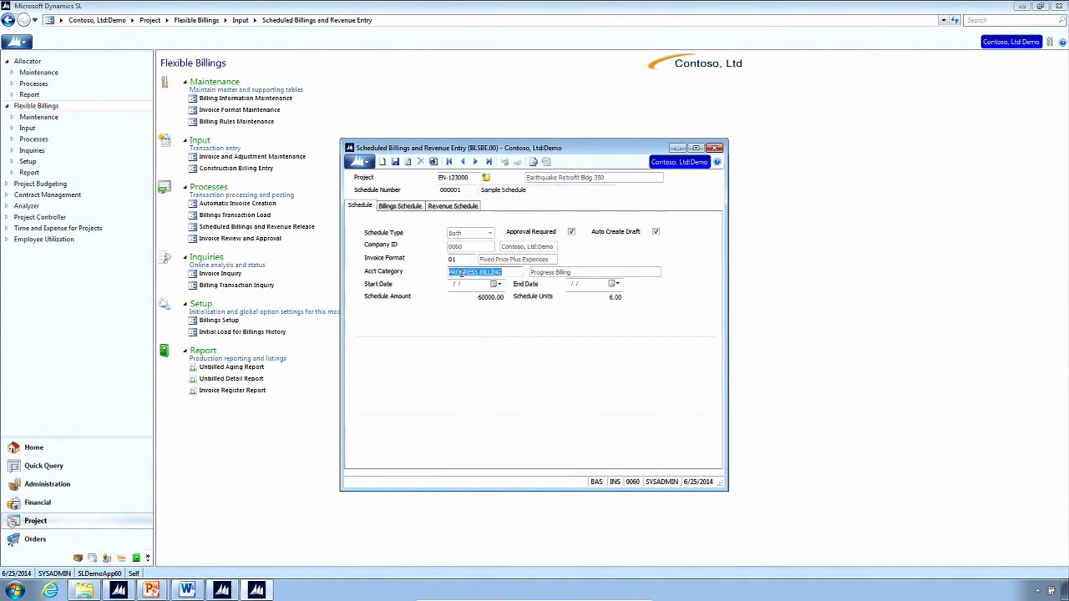
left_click(495, 299)
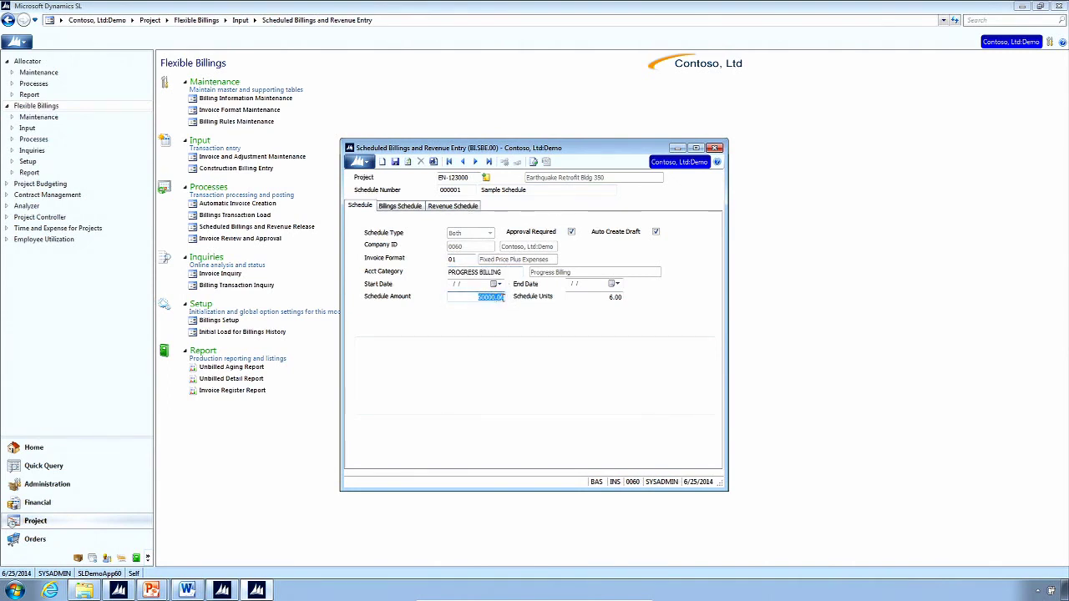
left_click(480, 298)
Open the billings schedule and widen the window to review each line's post date, units and amount.
left_click(402, 207)
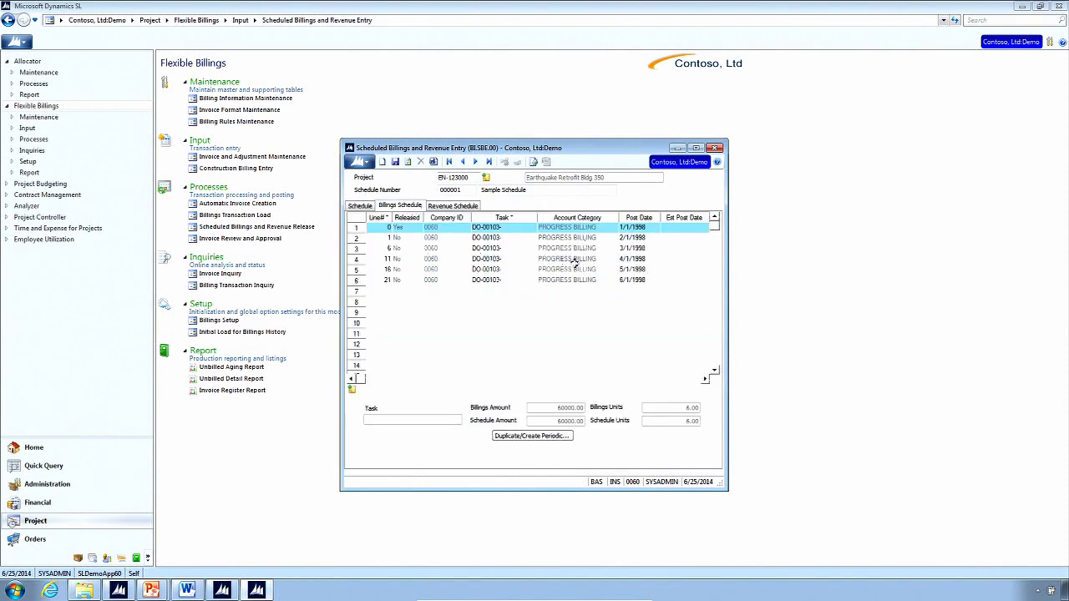
left_click_drag(728, 274, 902, 259)
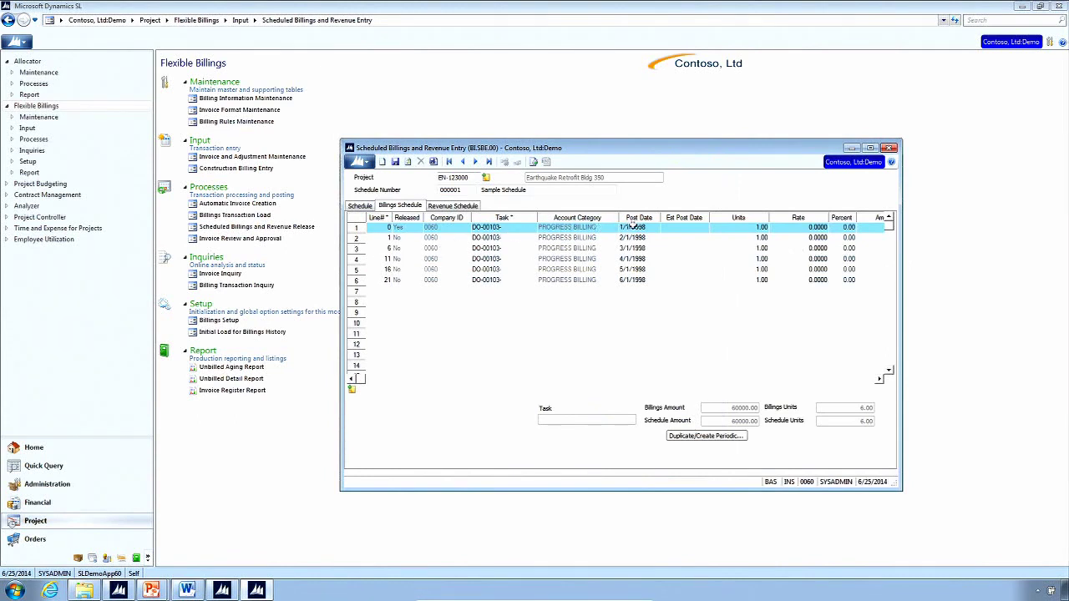
left_click_drag(637, 223, 653, 278)
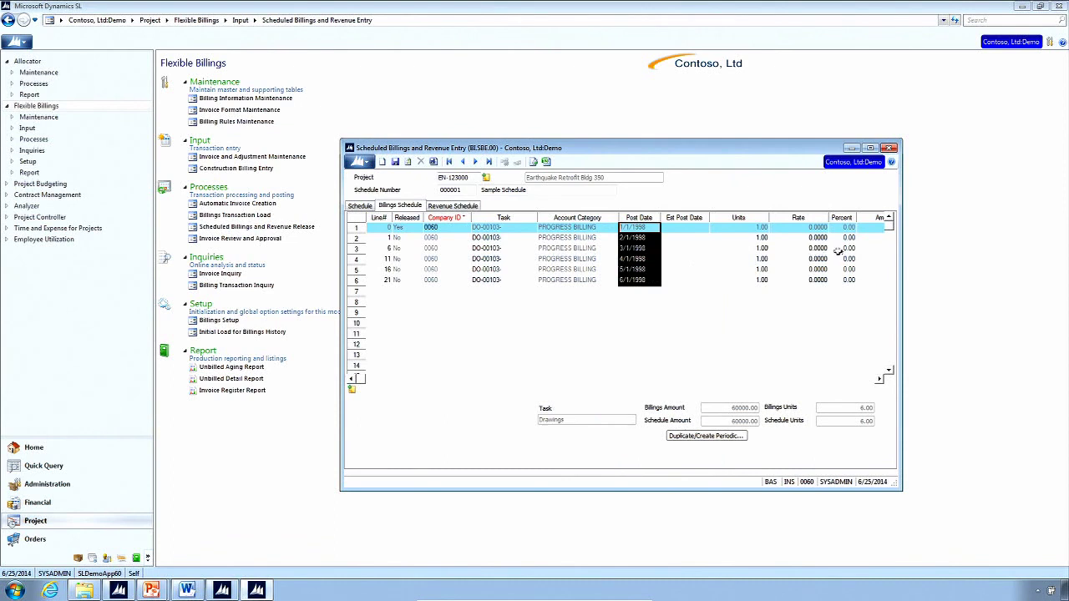
left_click(657, 236)
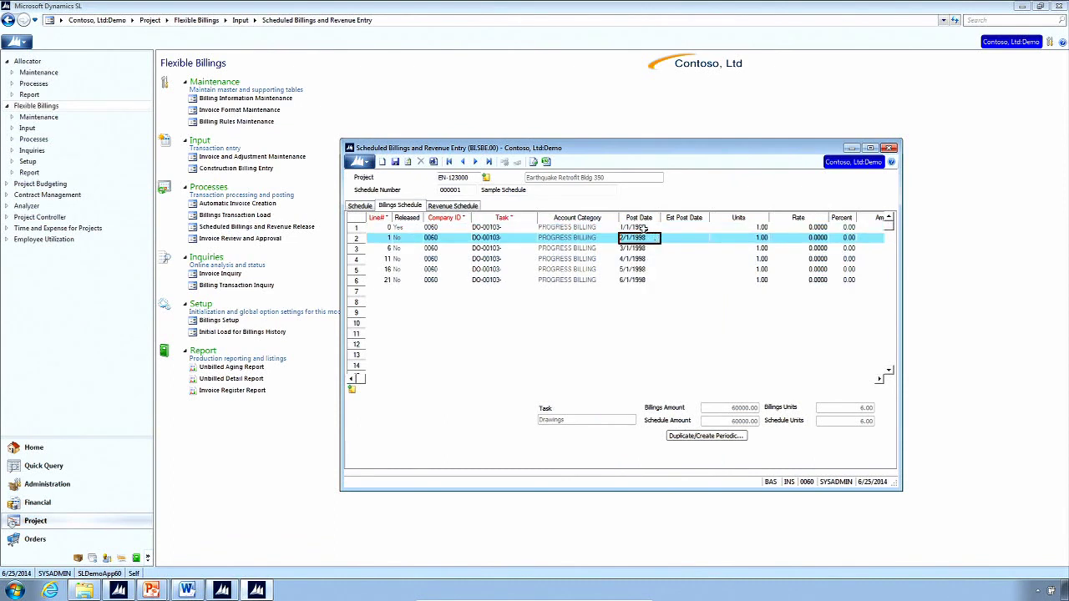
left_click(629, 228)
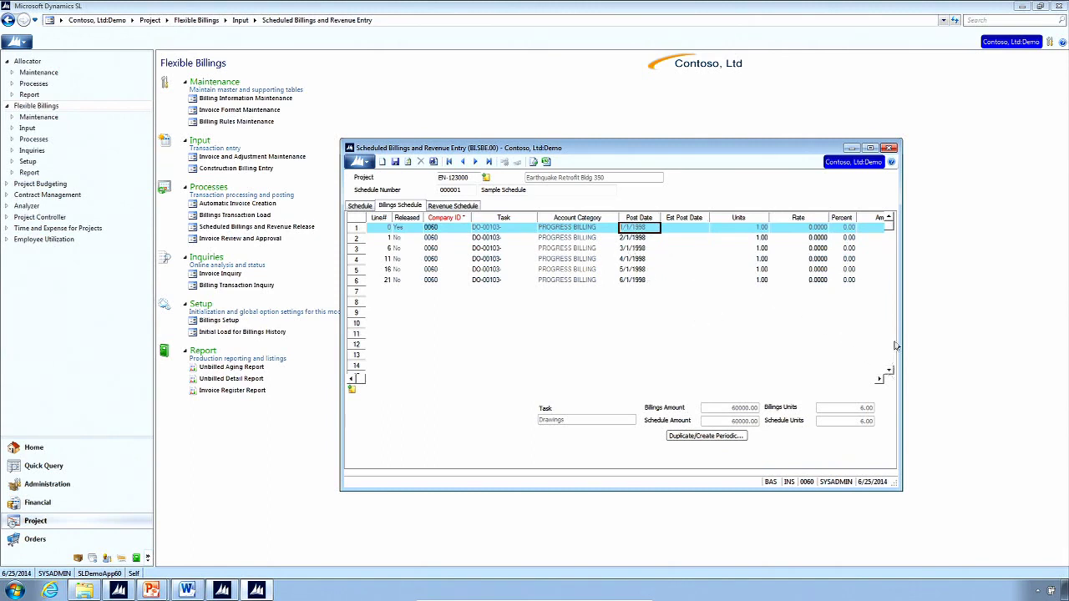
left_click_drag(899, 337, 927, 336)
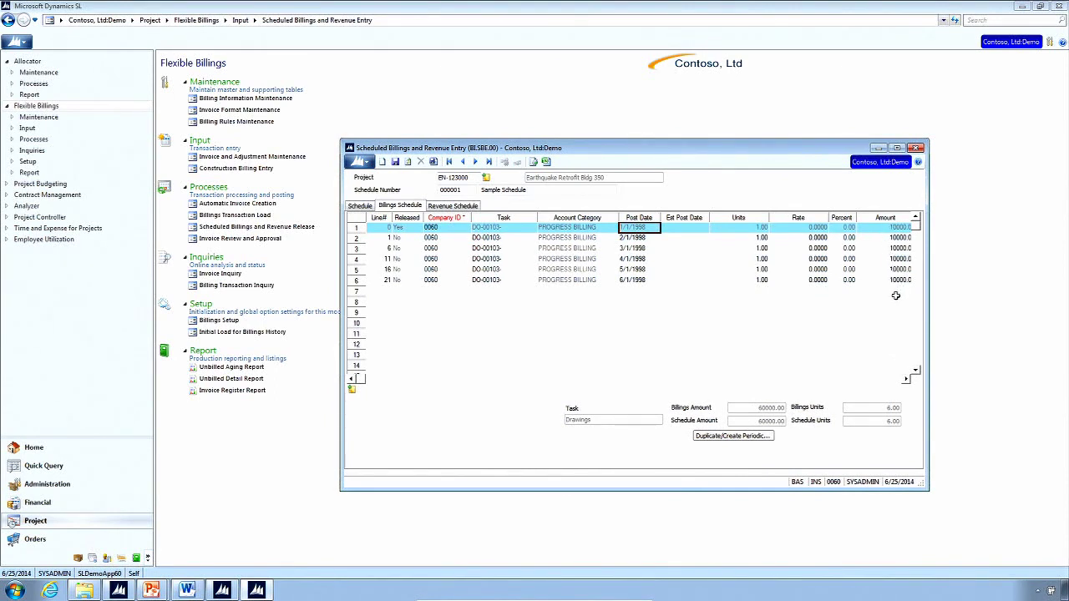
Examine the post dates, percentages and amounts in the revenue schedule, and return to the billings schedule.
left_click(441, 207)
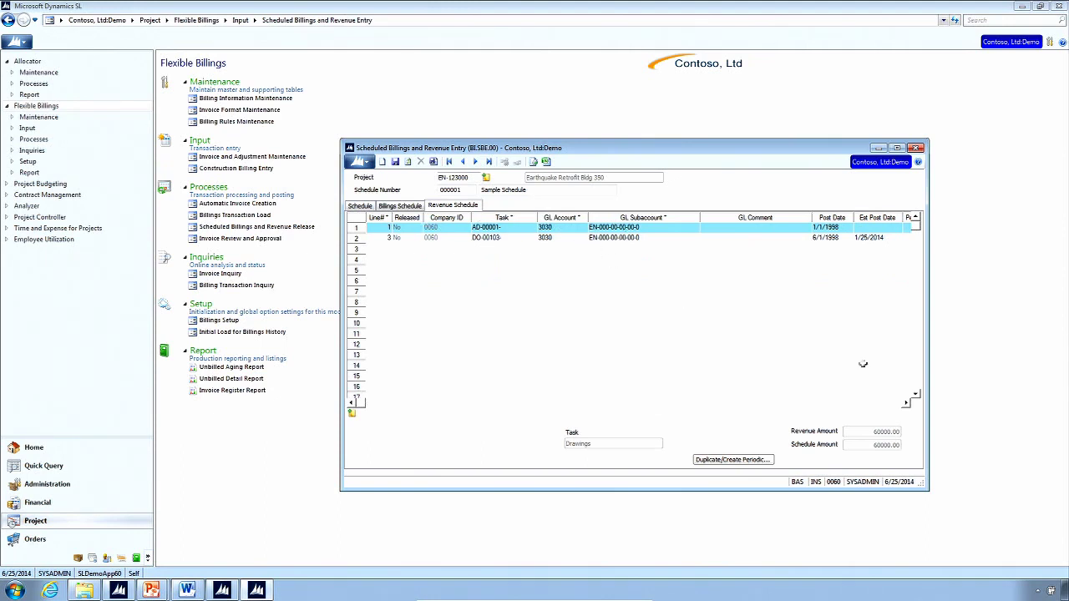
left_click(906, 404)
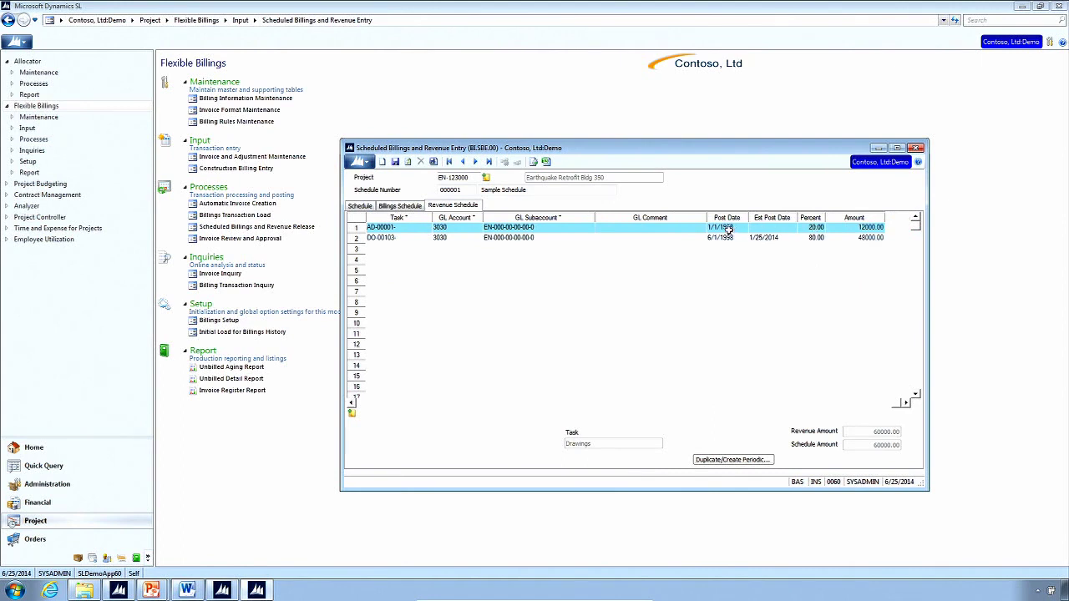
left_click(729, 238)
left_click(879, 238)
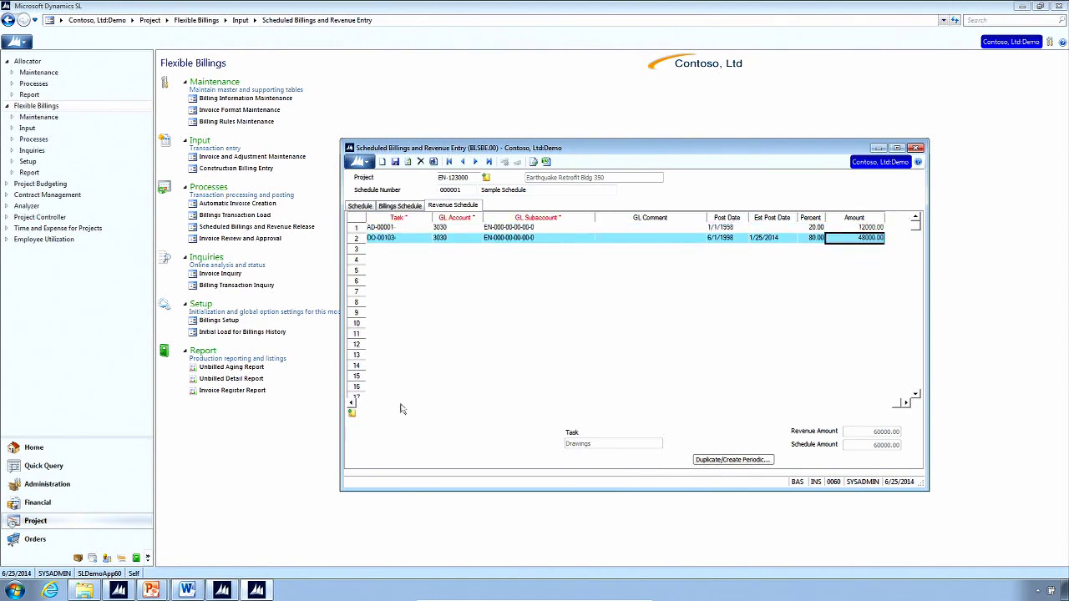
scroll(386, 410, "left", 1)
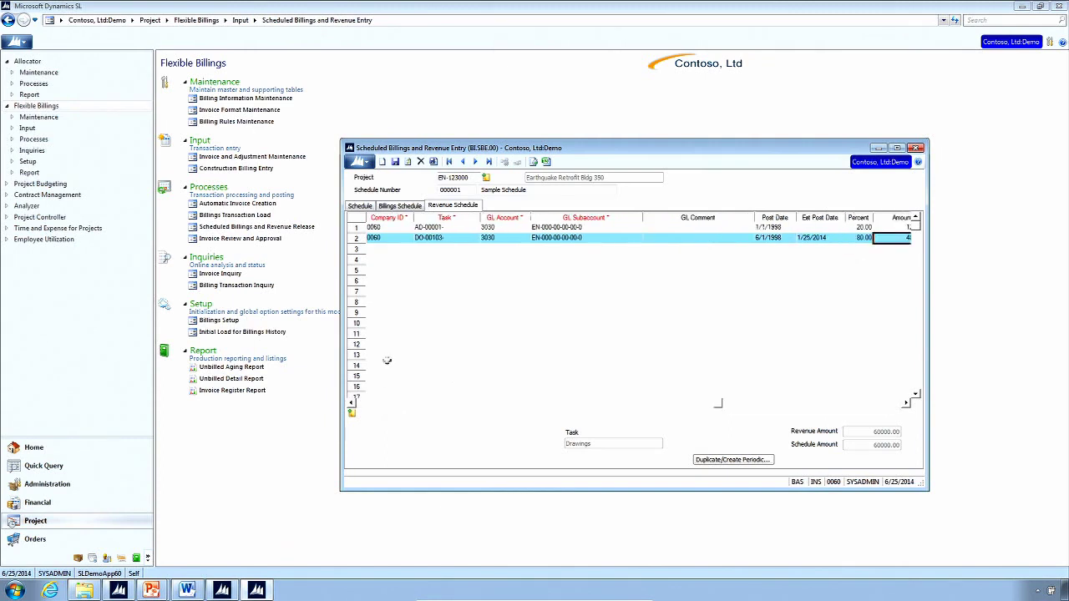
left_click(401, 206)
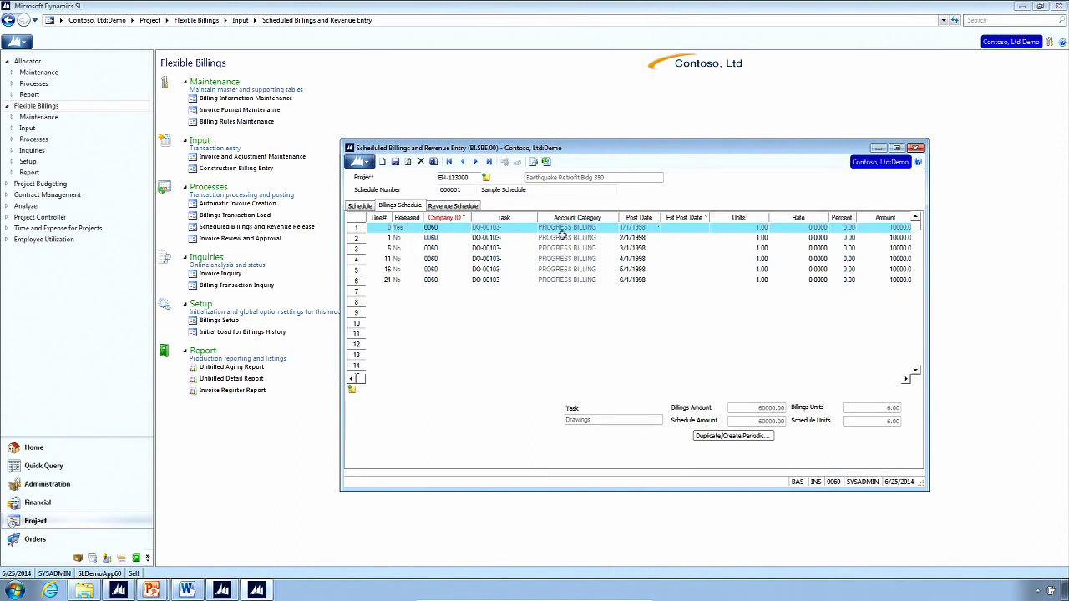
Open Scheduled Billings and Revenue Release and set the cutoff date to 1/10/2014.
left_click(302, 46)
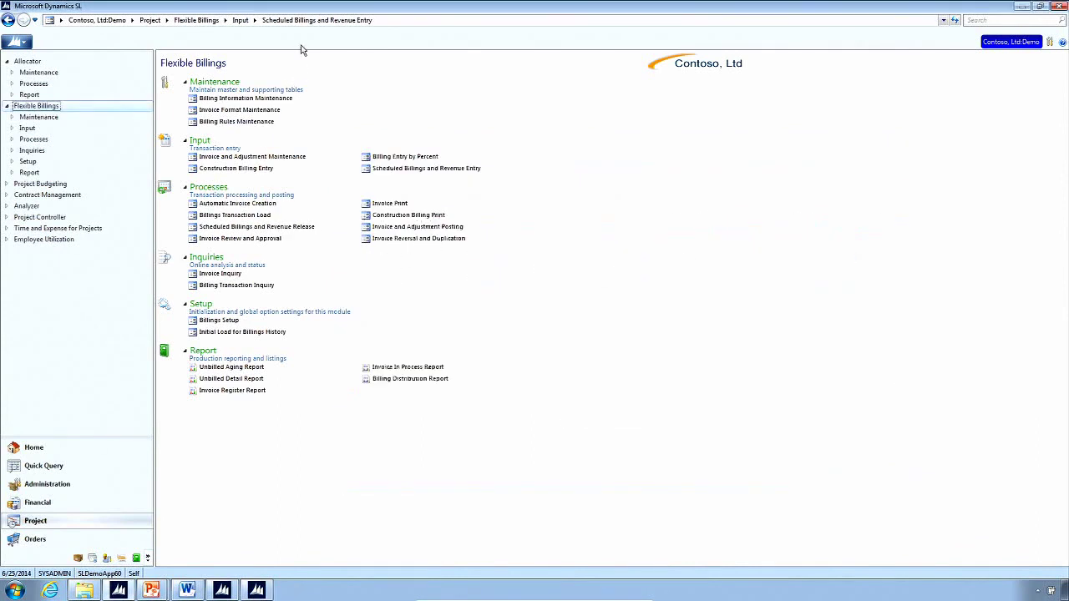
left_click(251, 227)
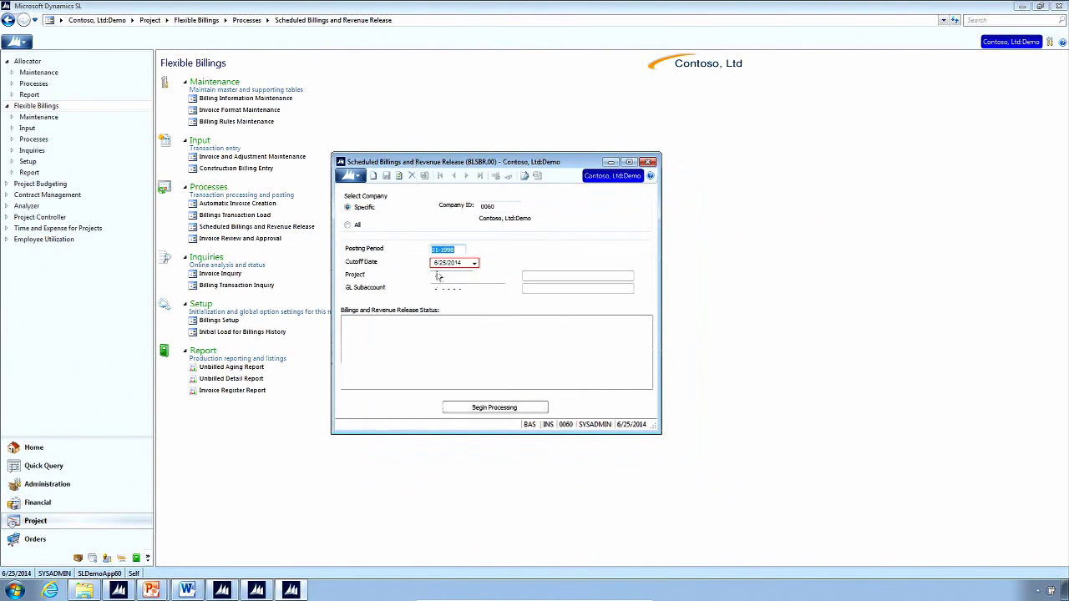
left_click(458, 276)
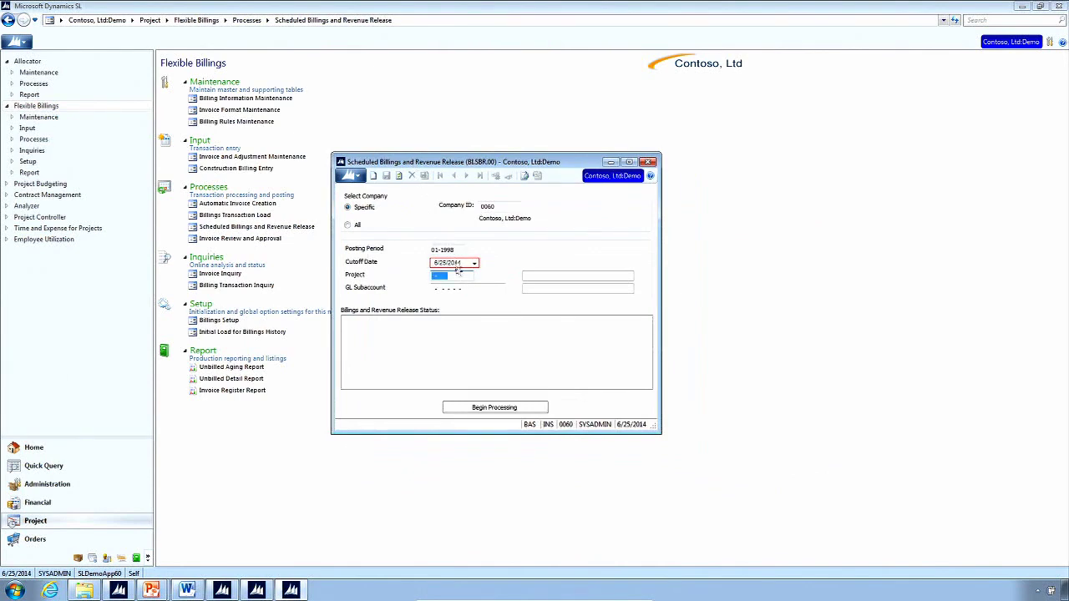
left_click(436, 264)
type("15")
left_click(442, 263)
type("10")
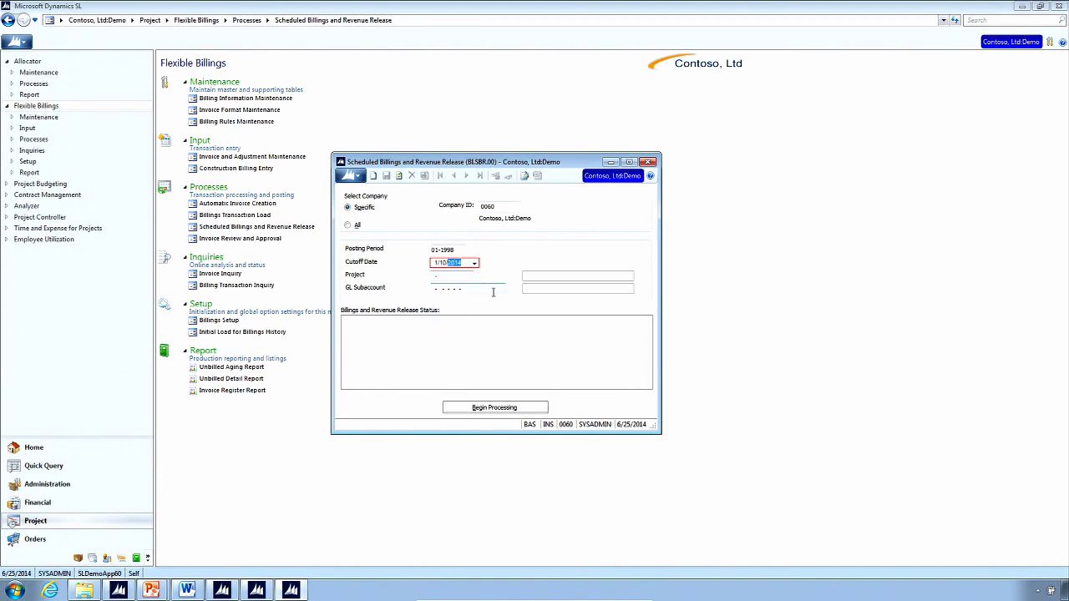
Check the first billing line's post date in the Scheduled Billings and Revenue Entry window, and minimize that window.
left_click(290, 590)
left_click(264, 594)
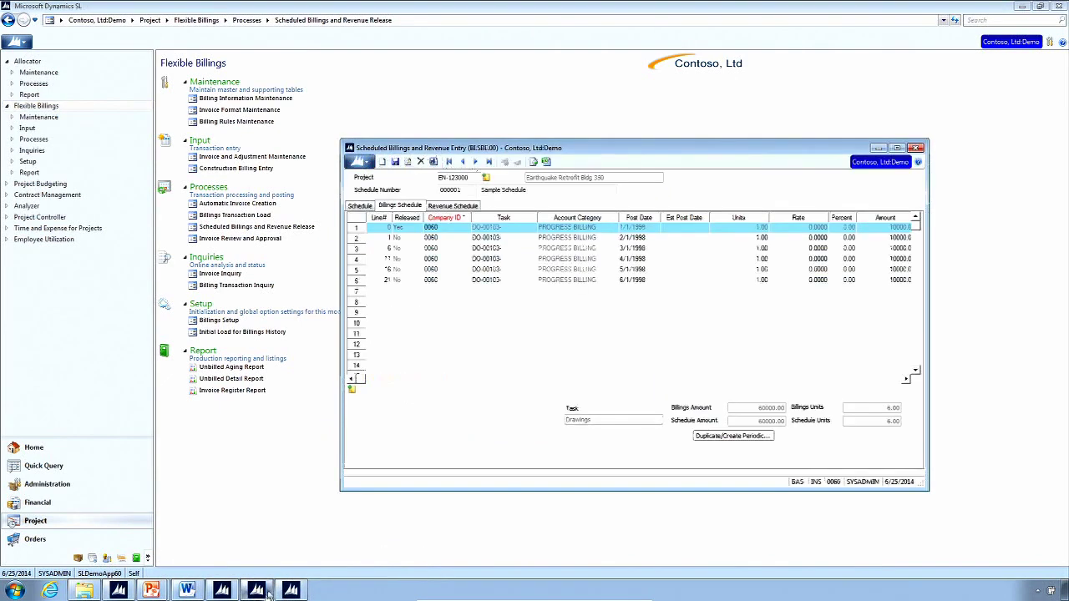
left_click(629, 229)
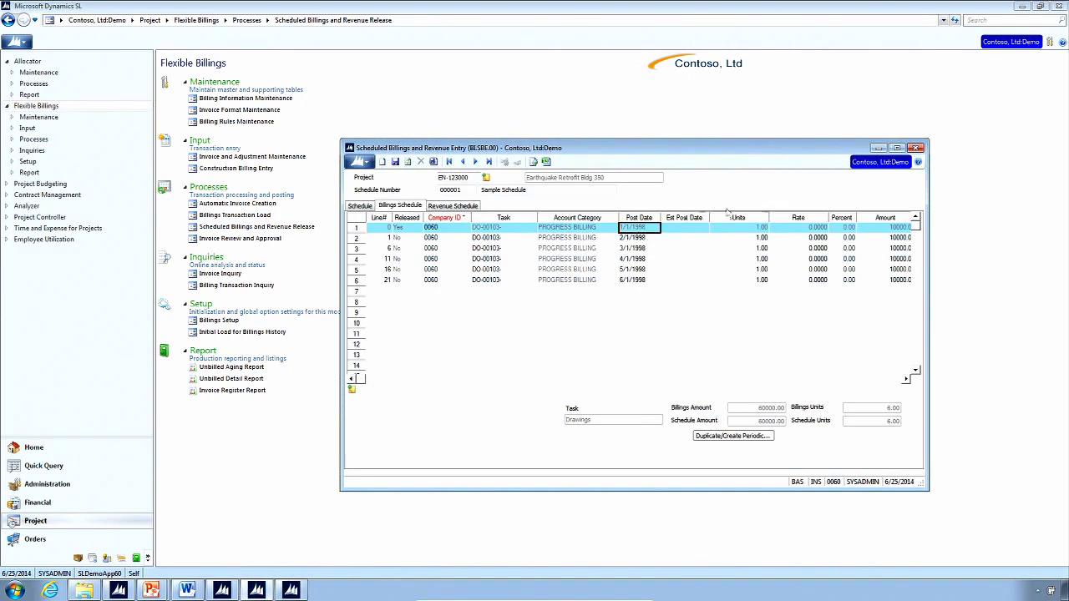
left_click(880, 149)
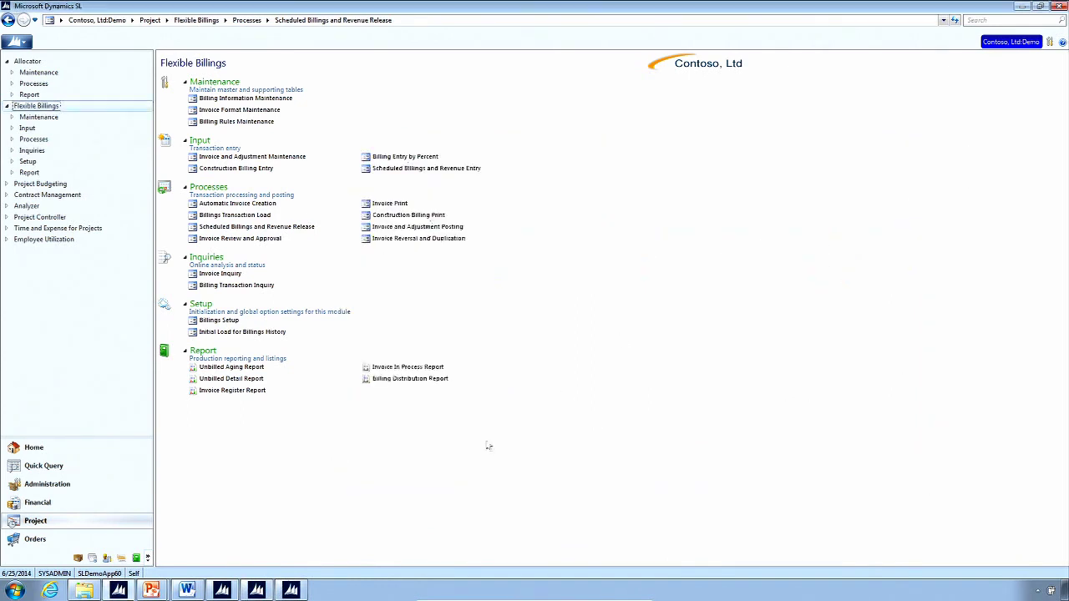
Limit the release to project EN-123003, run the process, and move the status window aside to reveal the release results.
left_click(294, 589)
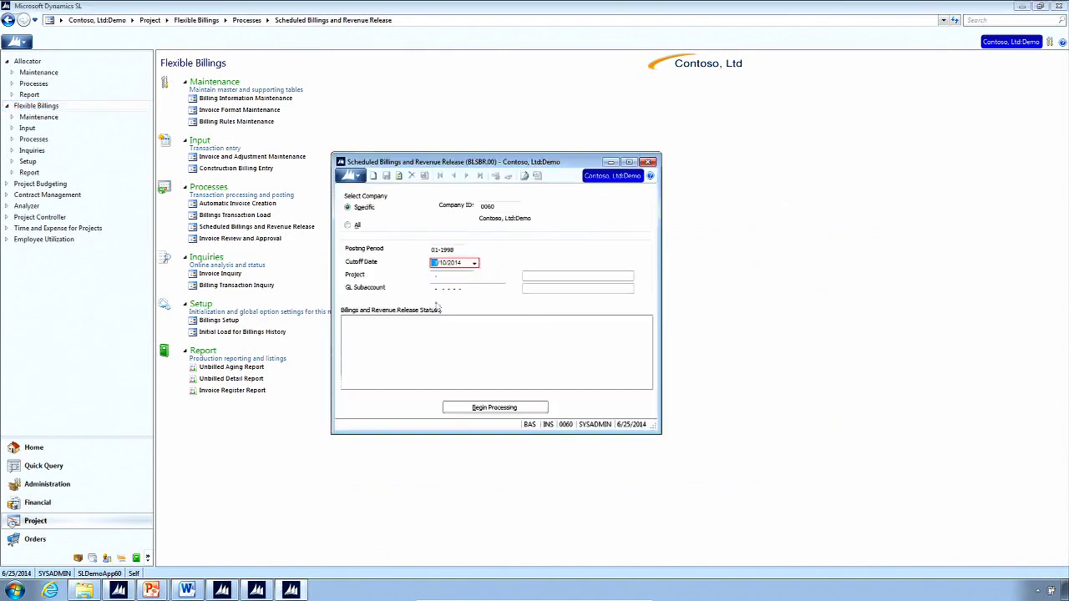
left_click(448, 276)
double_click(443, 276)
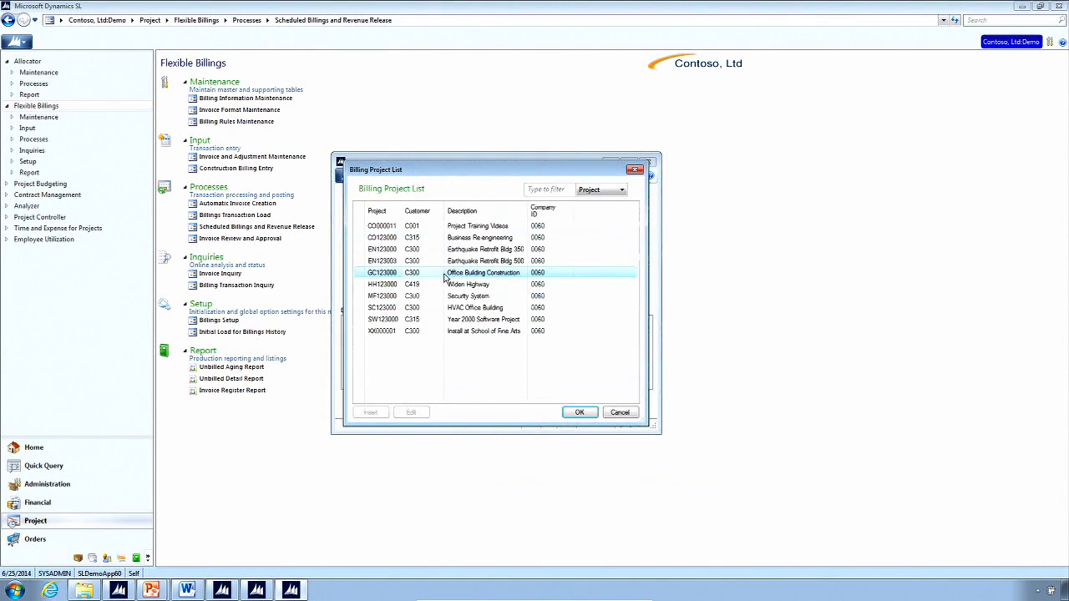
left_click(387, 262)
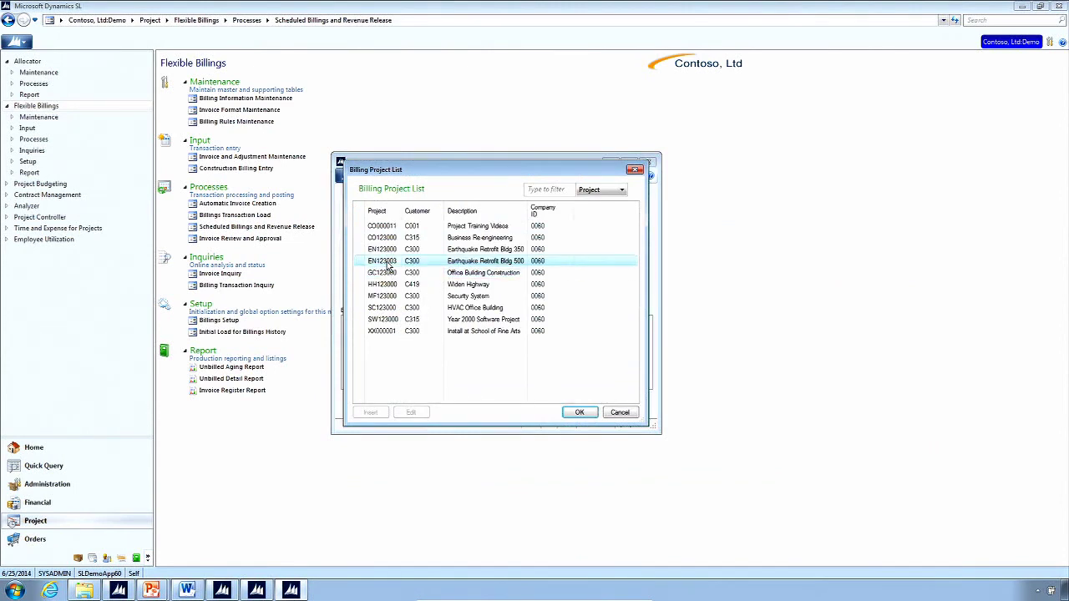
double_click(386, 262)
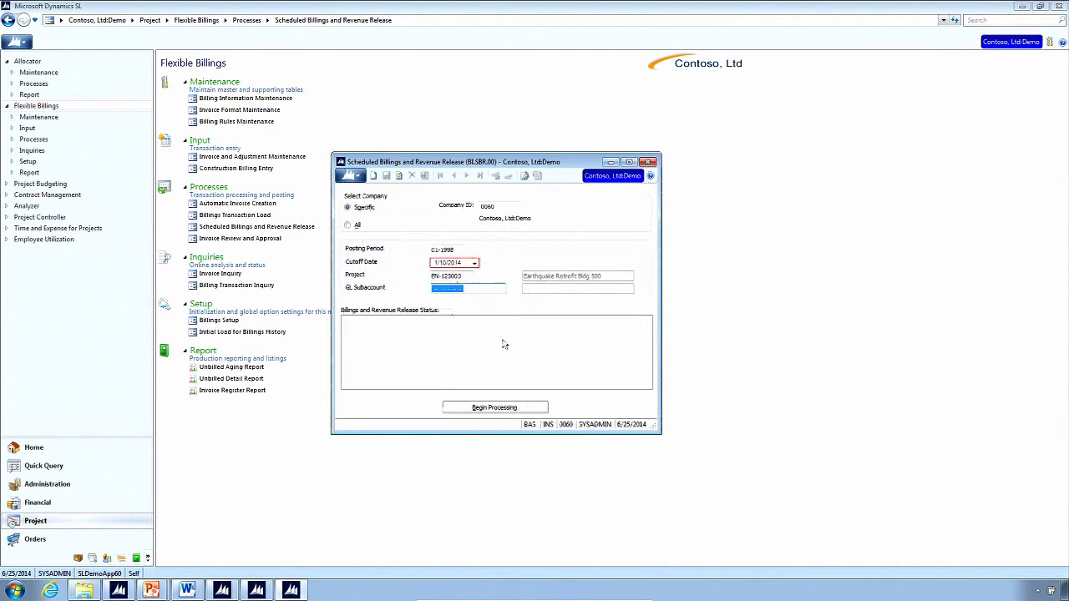
left_click(504, 409)
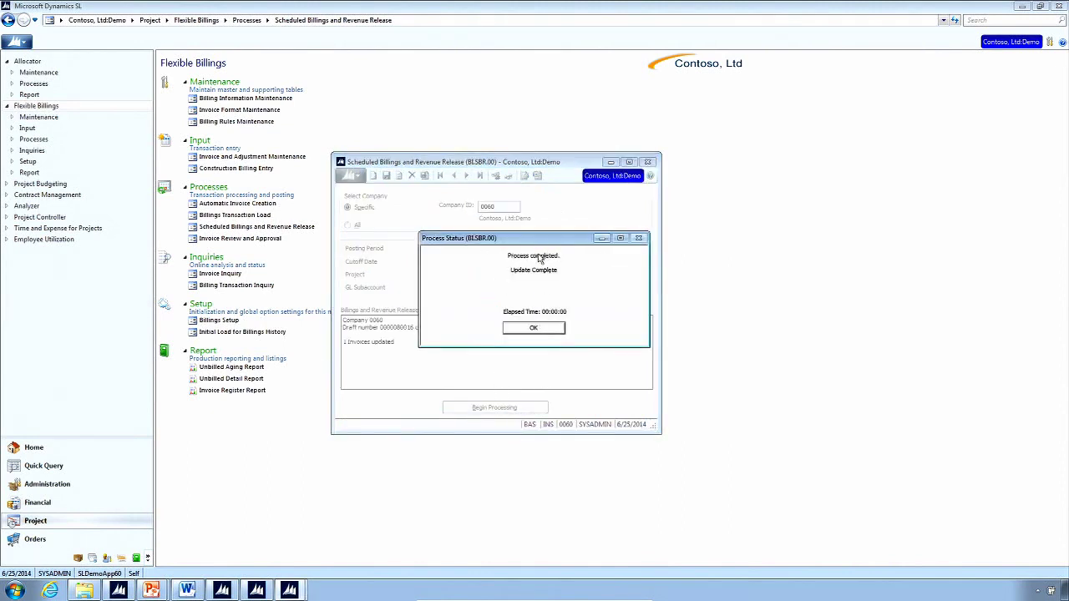
left_click_drag(544, 241, 705, 241)
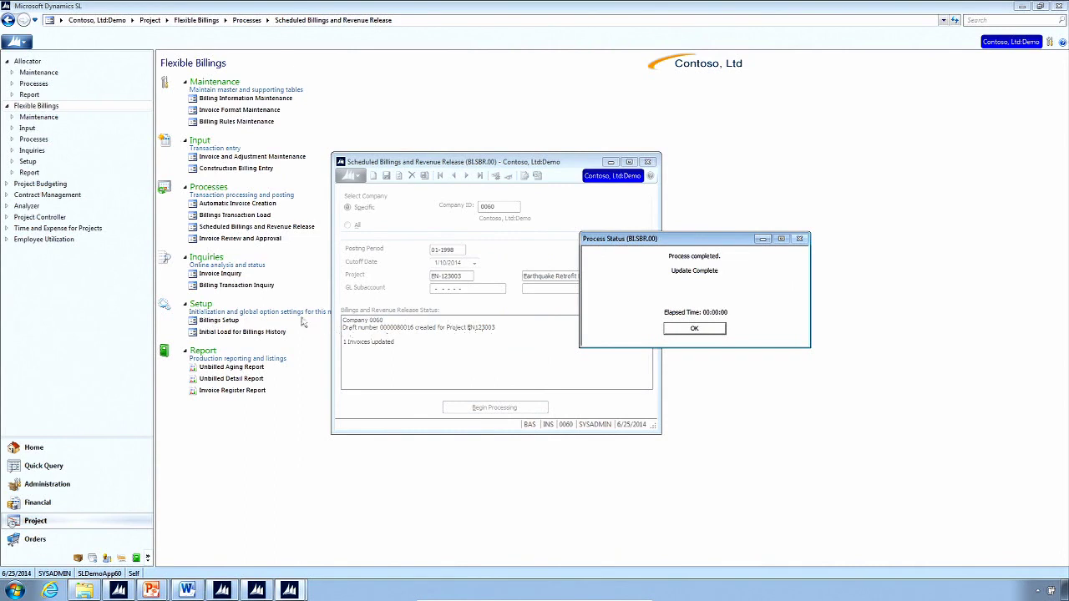
Load schedule 000001 of project EN-123003 in Scheduled Billings and Revenue Entry, check its billing line's released status, and close the window.
mouse_move(261, 593)
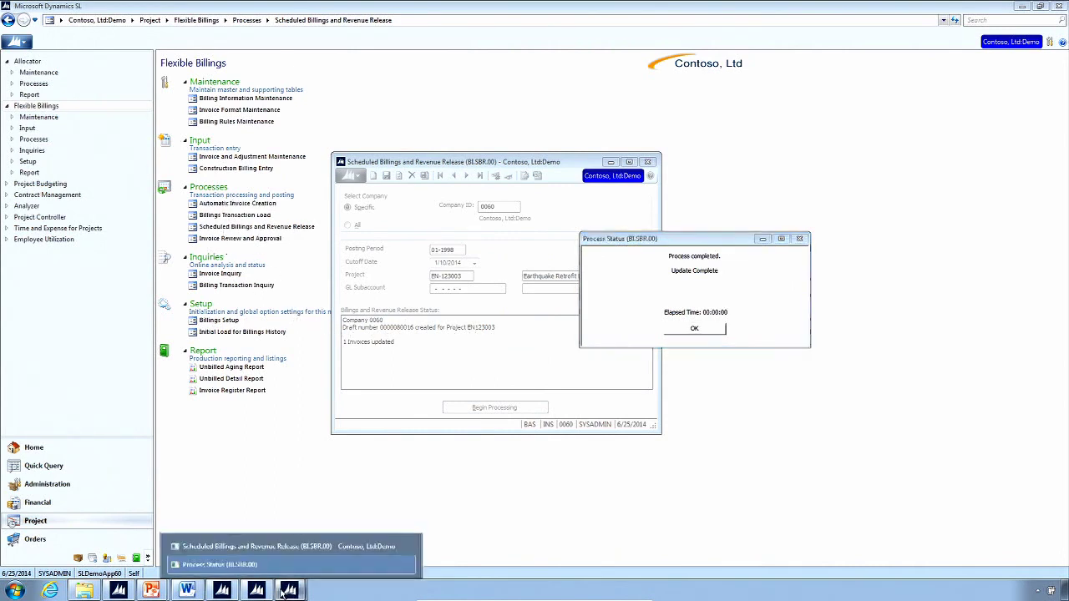
left_click(261, 593)
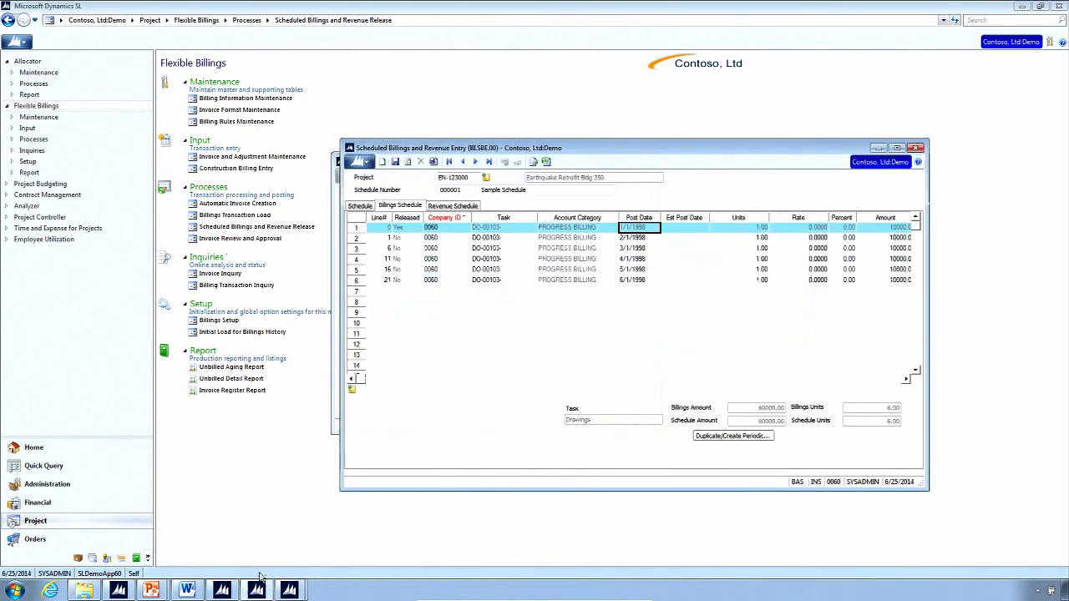
double_click(464, 179)
double_click(532, 282)
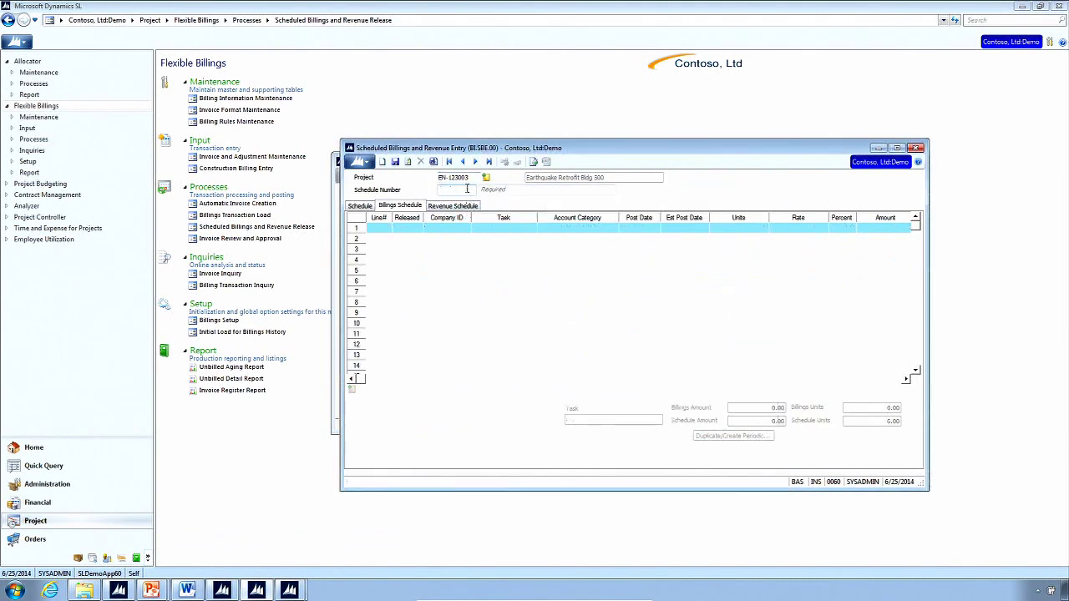
double_click(467, 189)
double_click(518, 240)
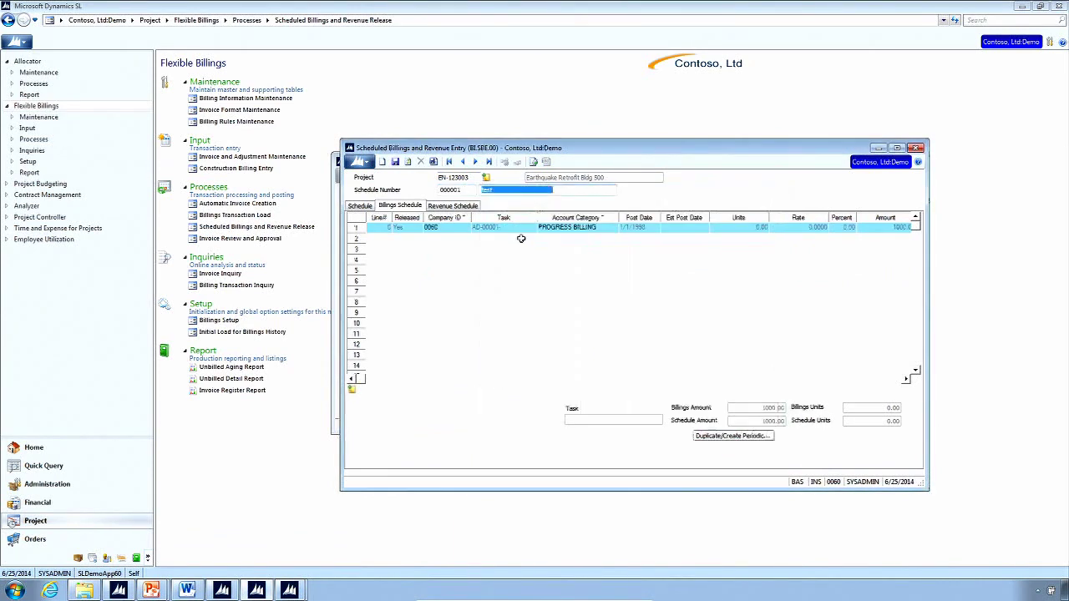
left_click(408, 227)
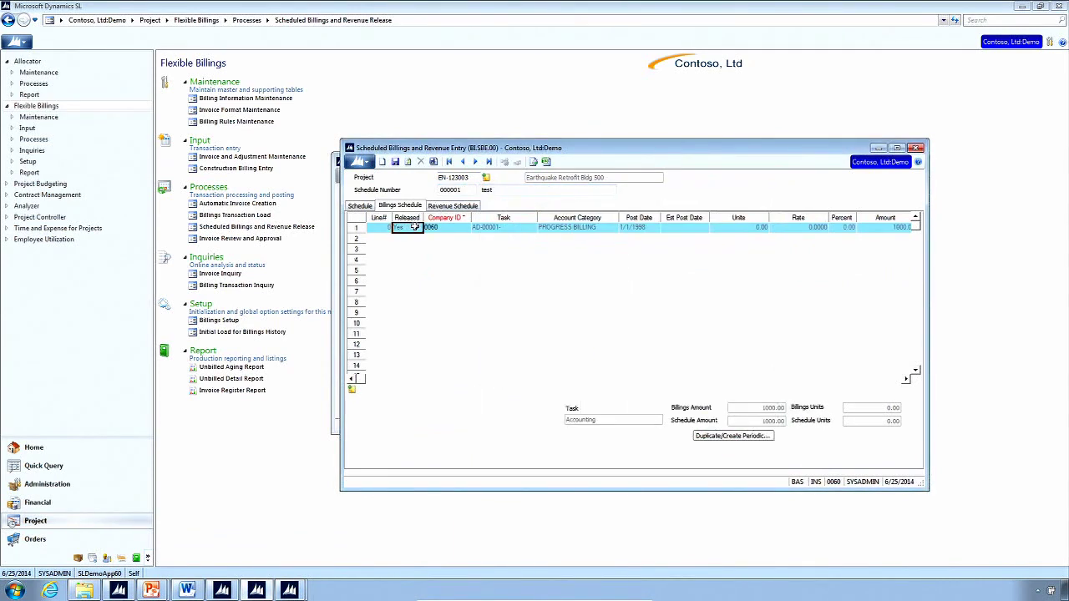
left_click(916, 148)
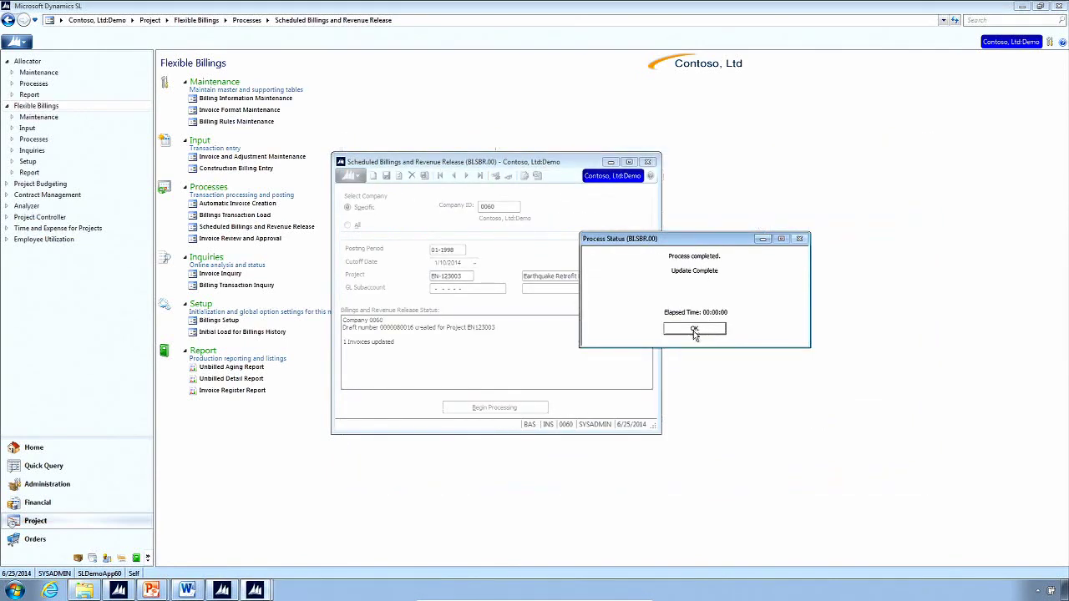
Dismiss the process status and select billing project EN-123000 in Invoice and Adjustment Maintenance.
left_click(694, 330)
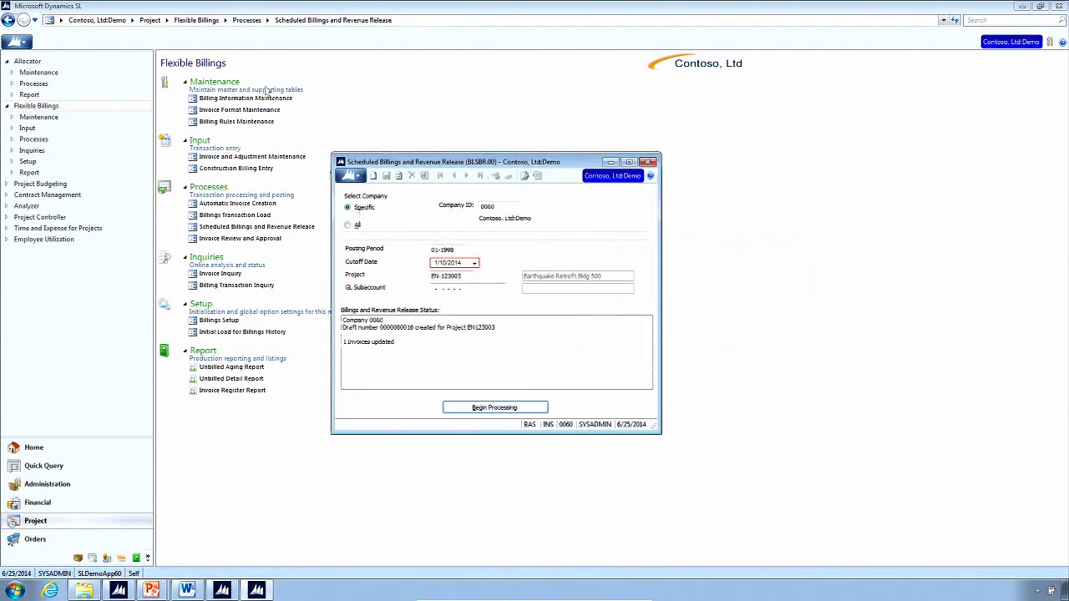
left_click(261, 157)
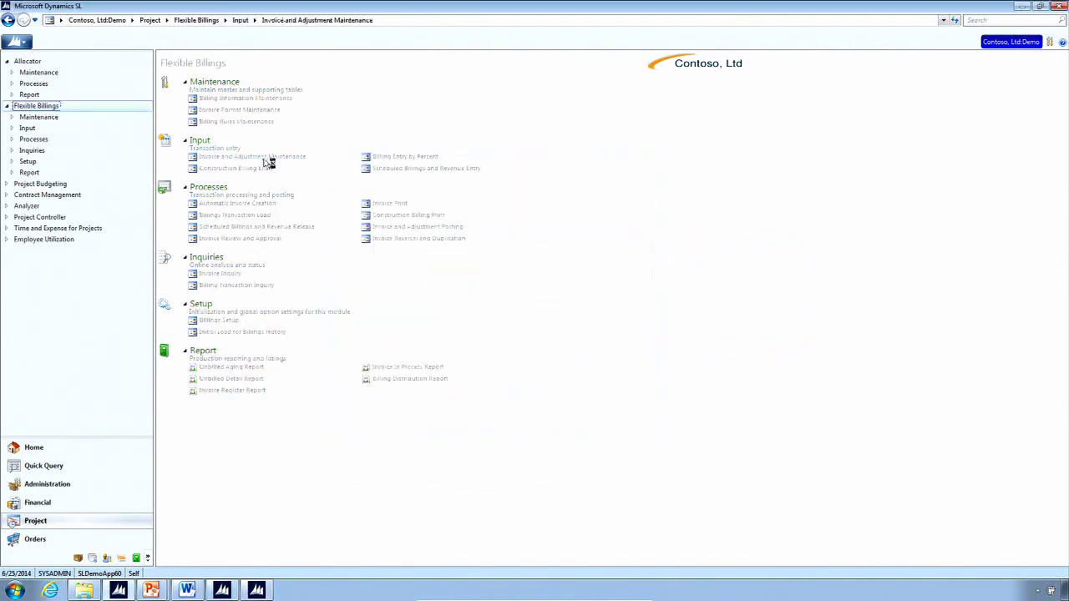
double_click(370, 166)
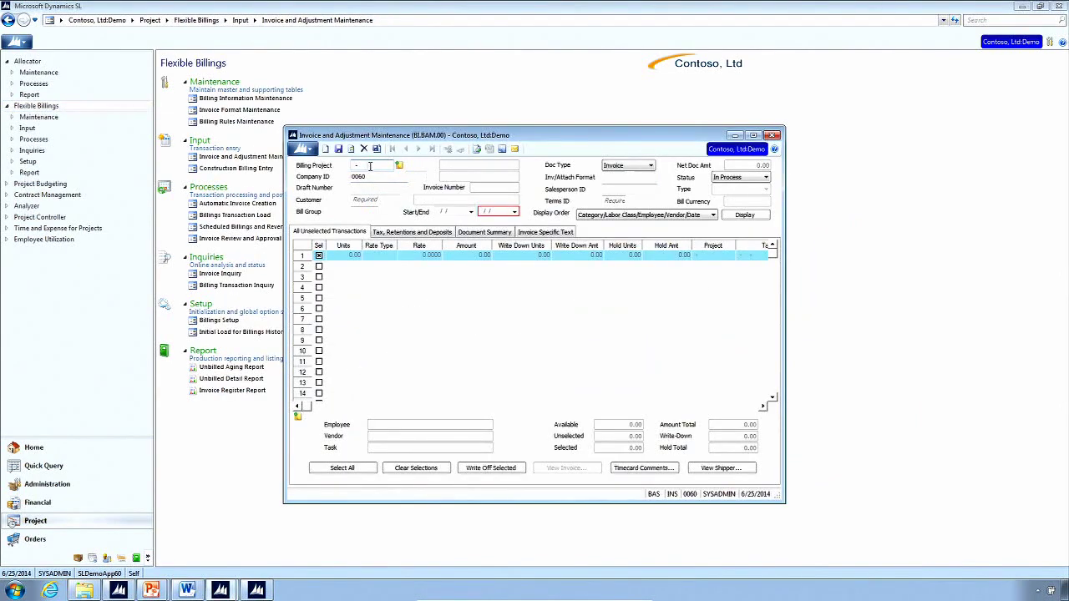
double_click(429, 270)
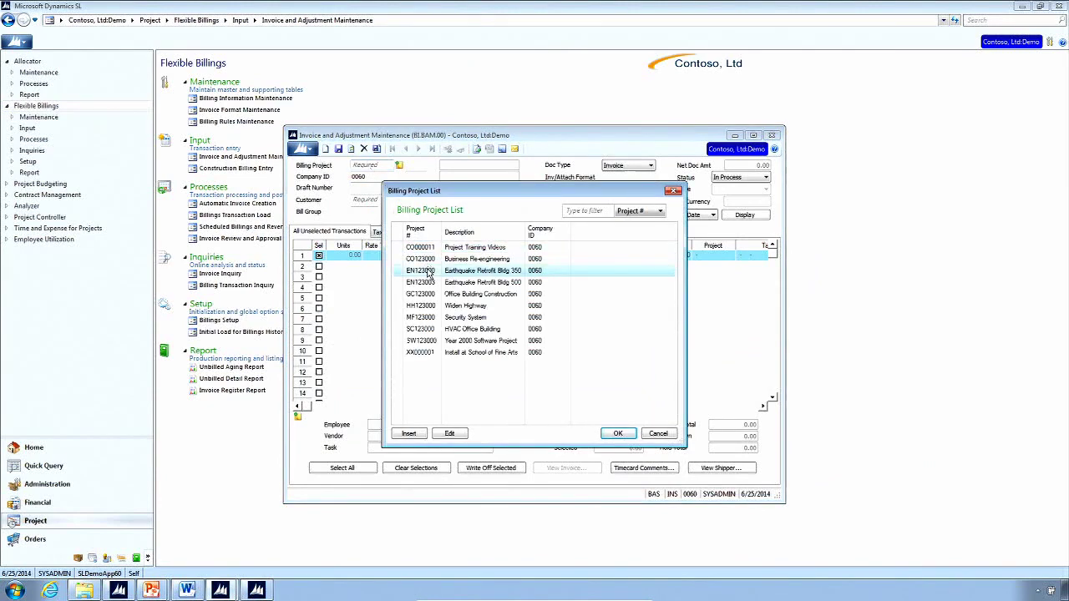
left_click(388, 186)
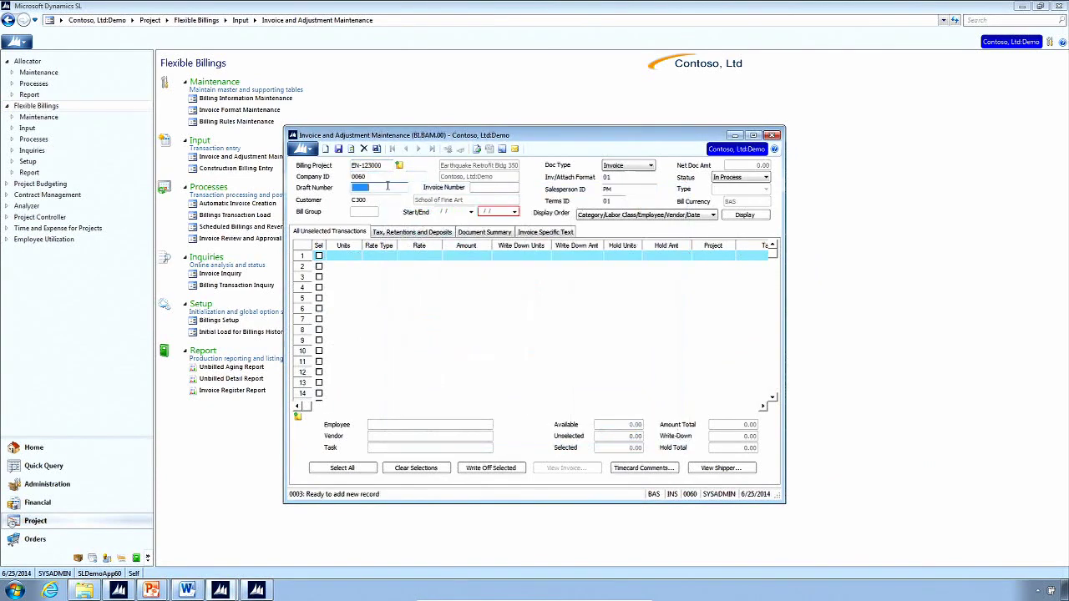
double_click(387, 186)
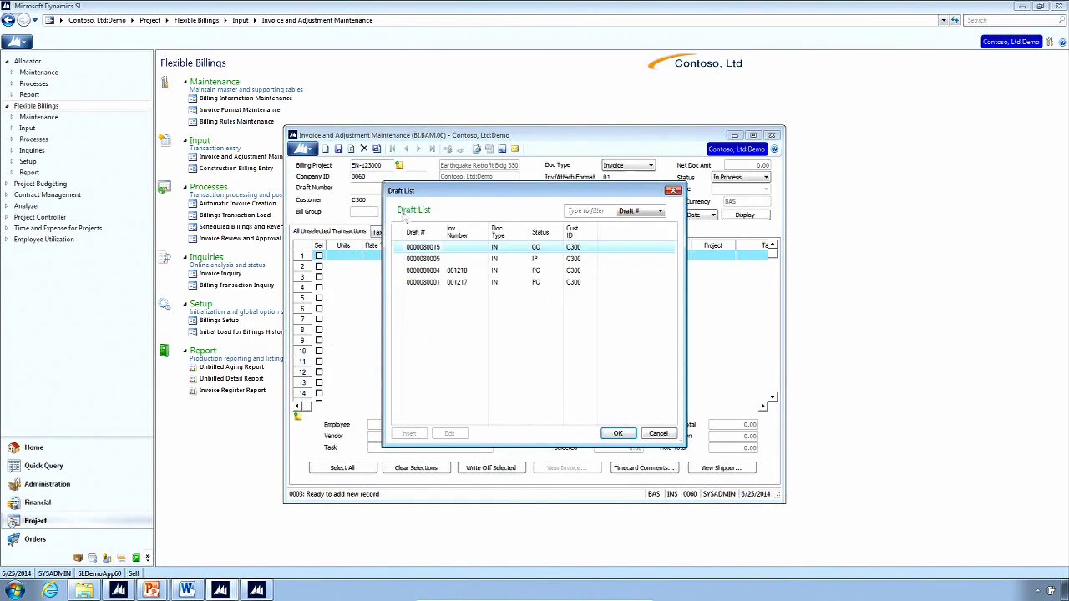
double_click(429, 251)
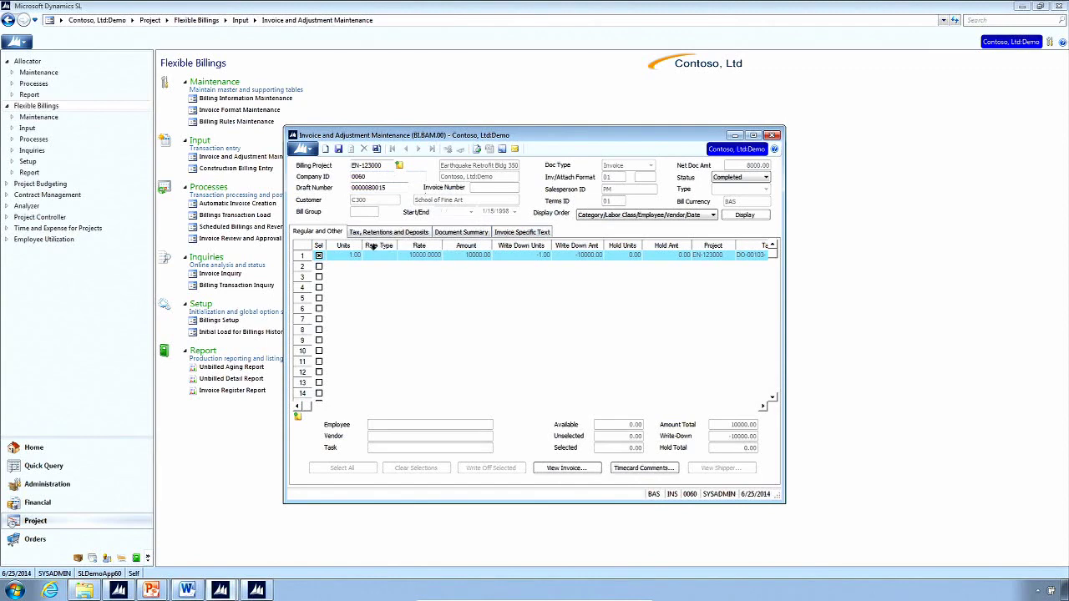
left_click_drag(786, 300, 827, 300)
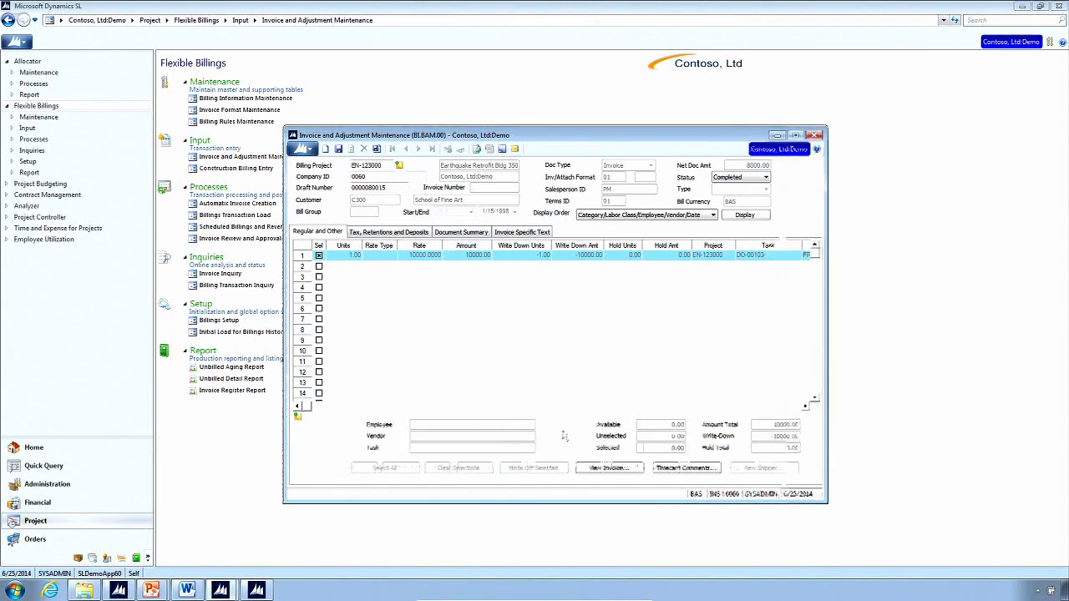
Open Scheduled Billings and Revenue Entry and load schedule 000001 of project EN-123000 to check its approval and auto-create draft options.
mouse_move(223, 590)
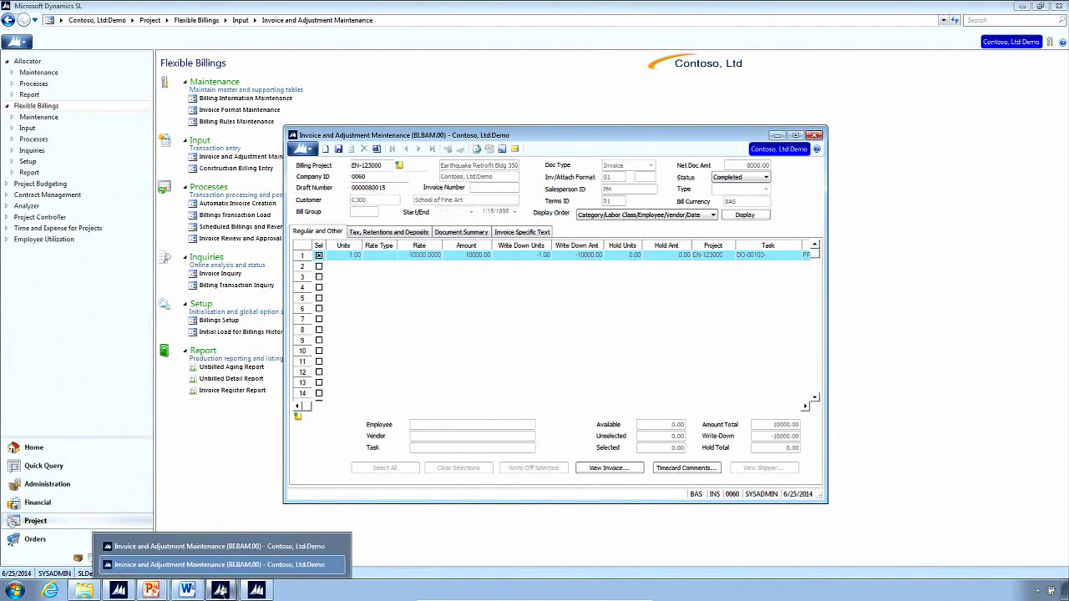
left_click(257, 590)
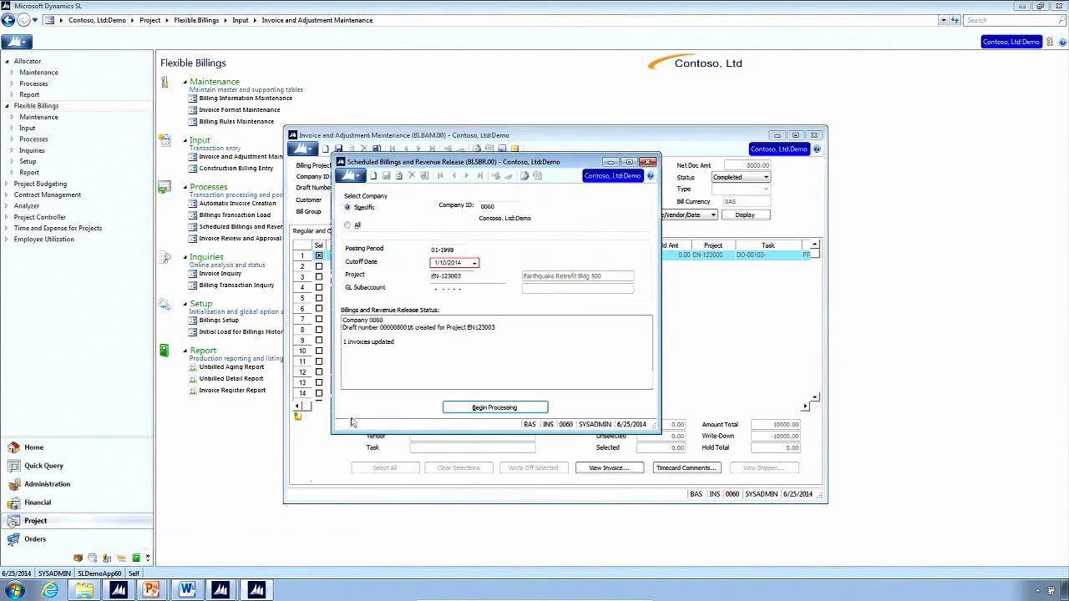
left_click(119, 590)
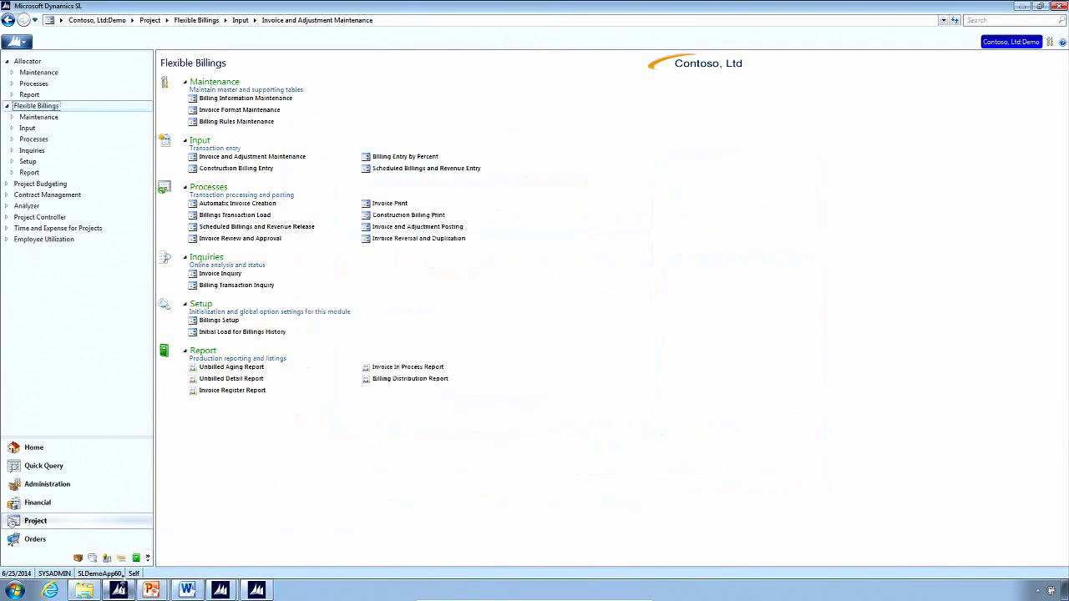
left_click(429, 168)
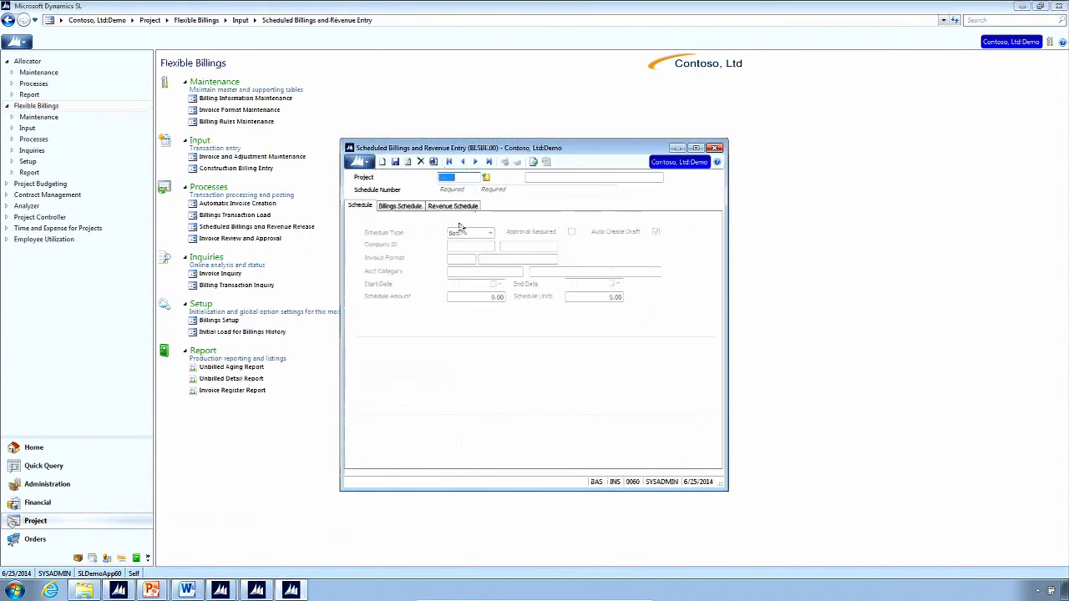
double_click(468, 177)
double_click(432, 271)
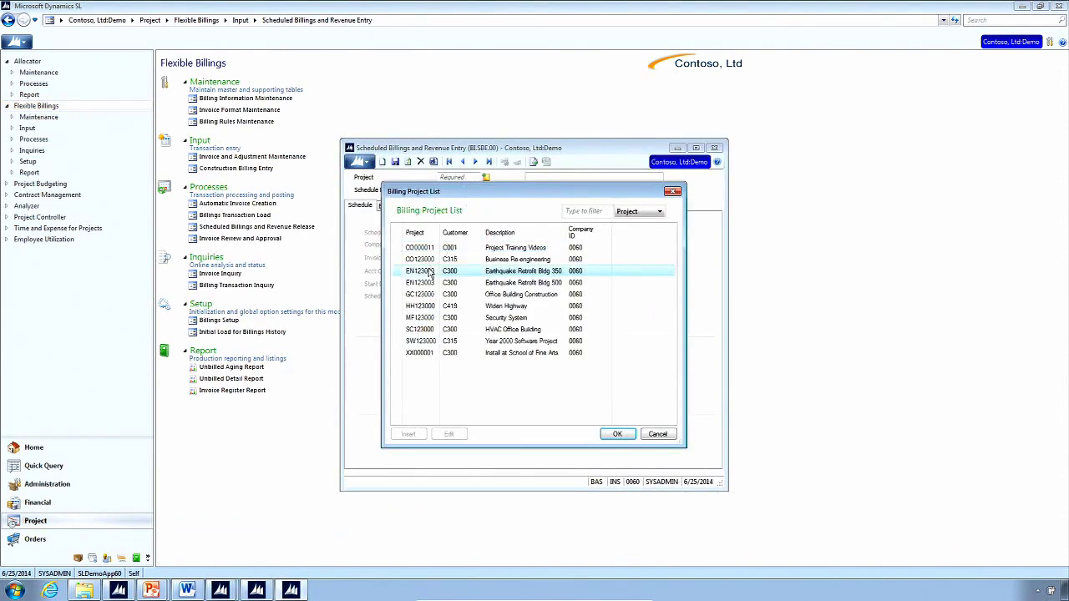
double_click(458, 191)
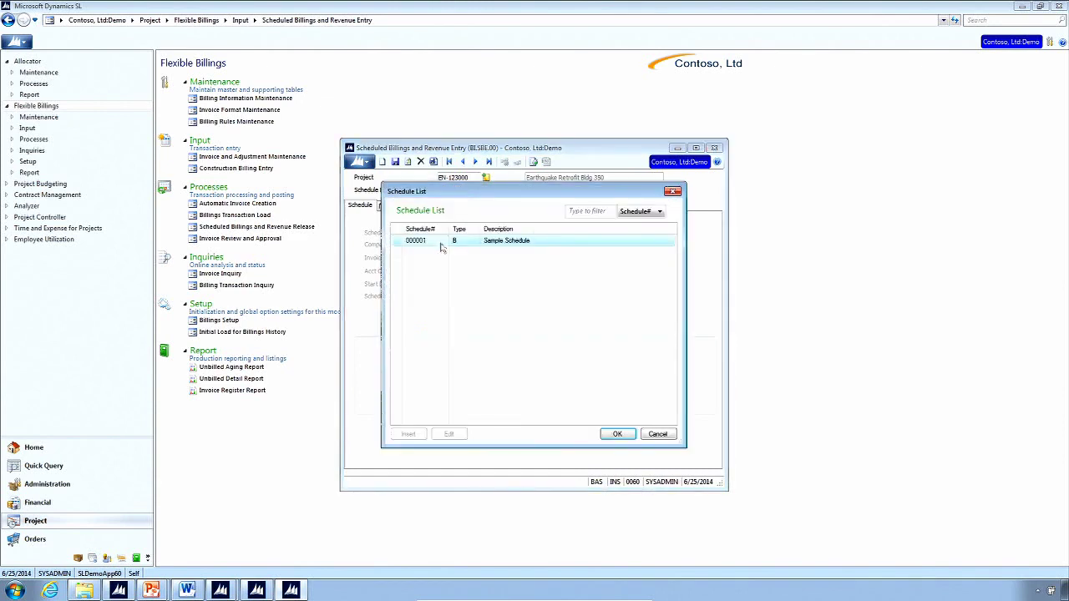
double_click(450, 248)
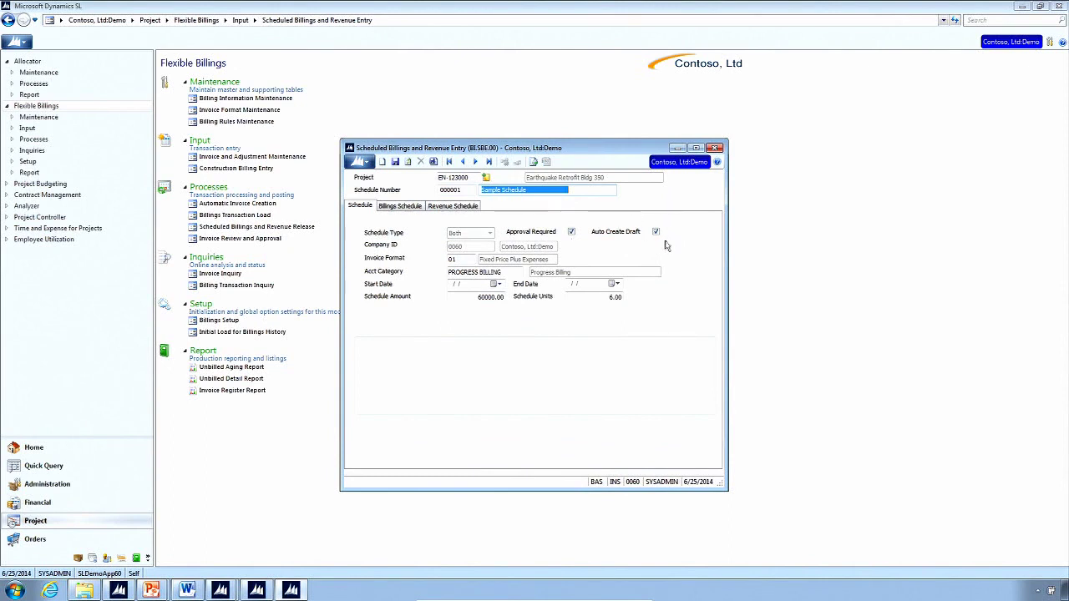
Return to the Invoice and Adjustment Maintenance window for project EN-123000 and check the first line's amount.
left_click(258, 591)
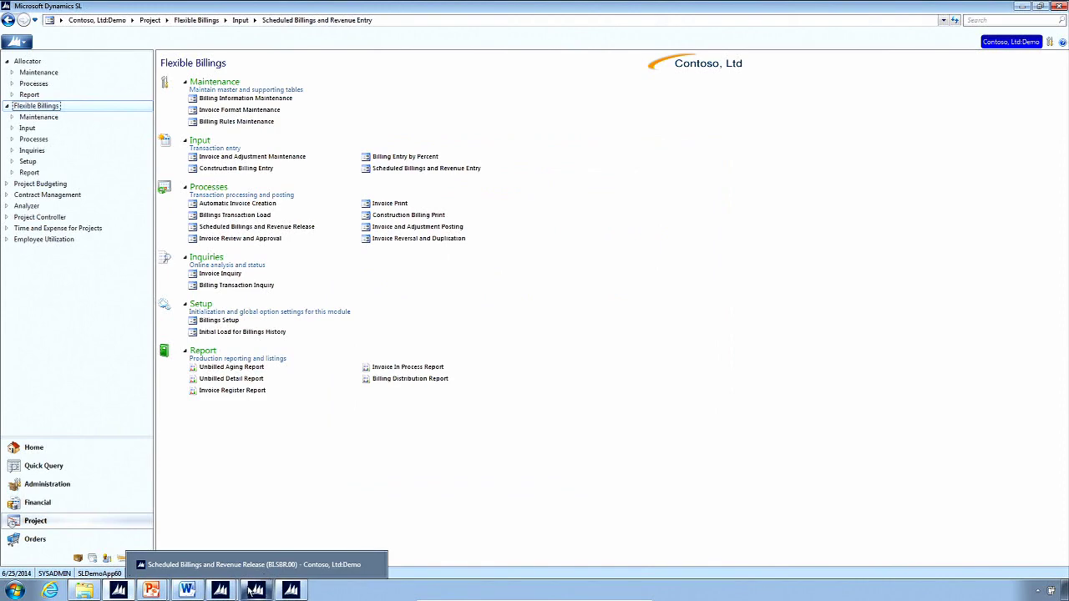
mouse_move(233, 593)
left_click(240, 550)
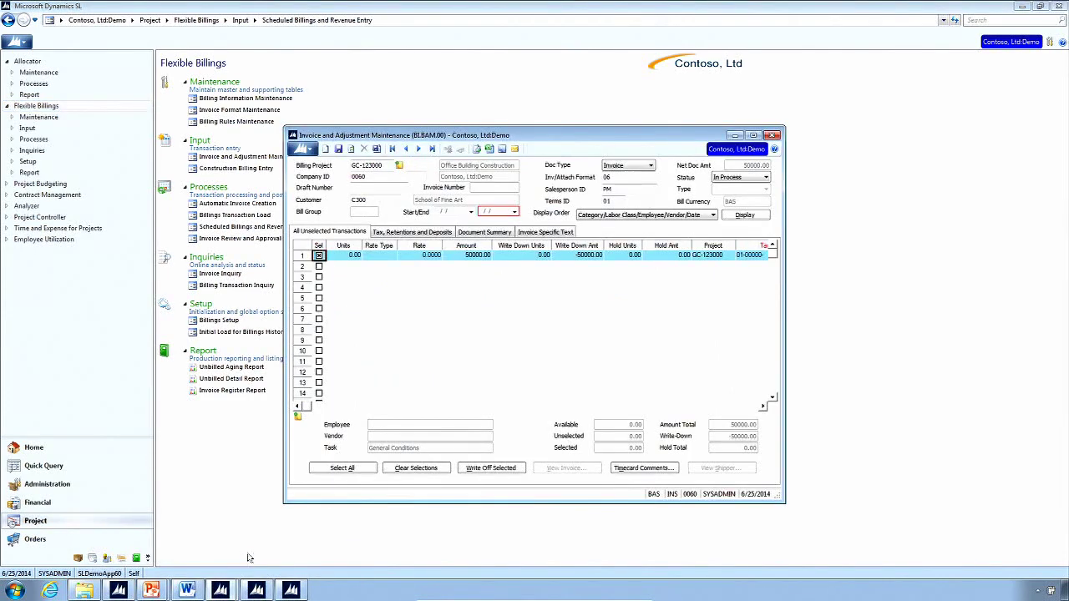
mouse_move(221, 591)
left_click(233, 566)
left_click(455, 254)
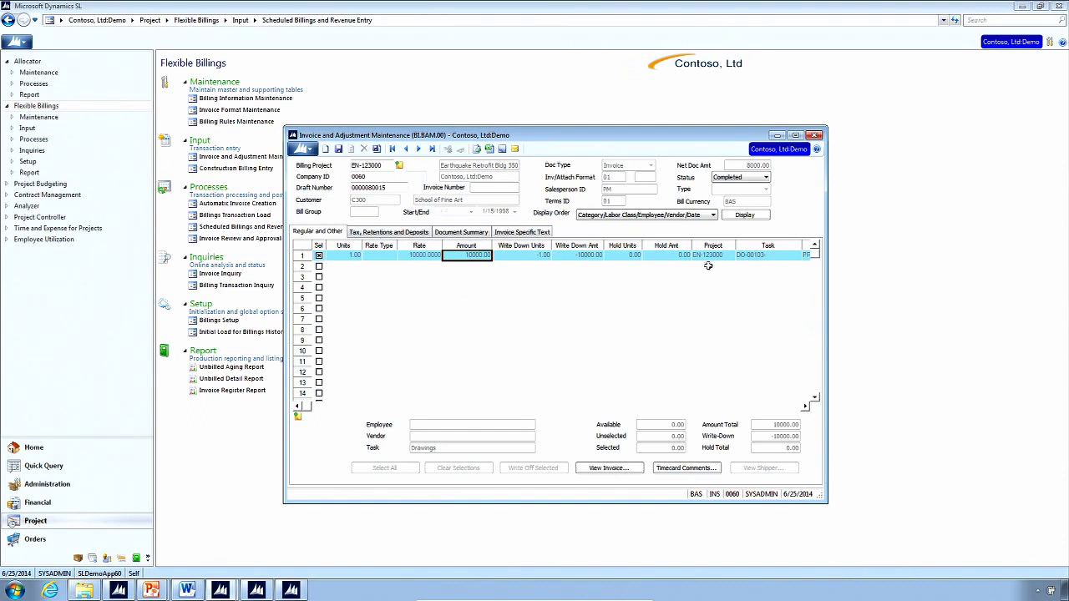
Check the available status options of the EN-123000 draft invoice and keep Completed selected.
left_click(727, 181)
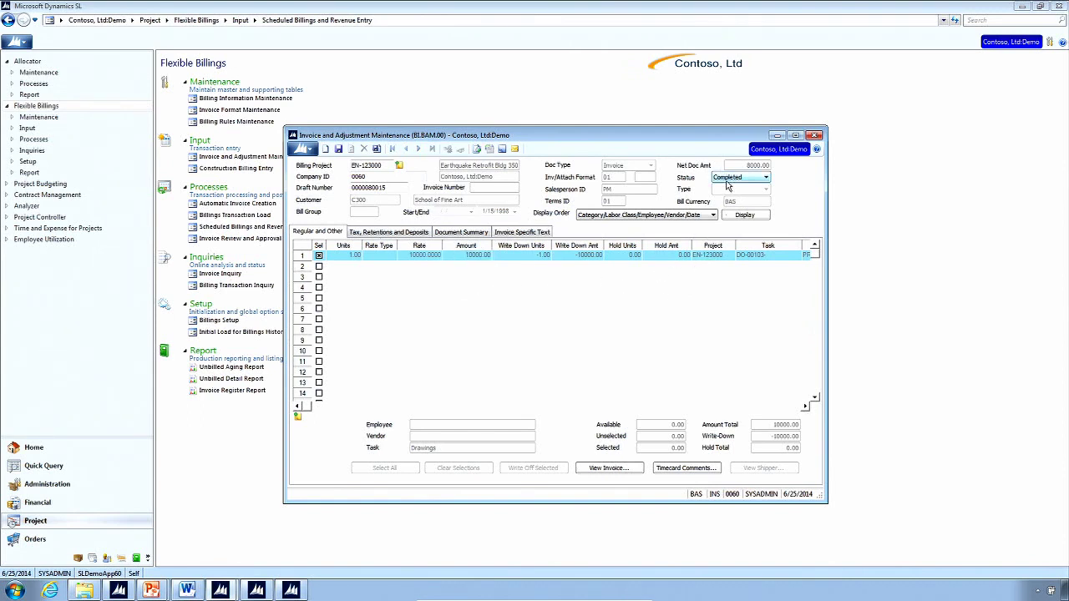
left_click(728, 186)
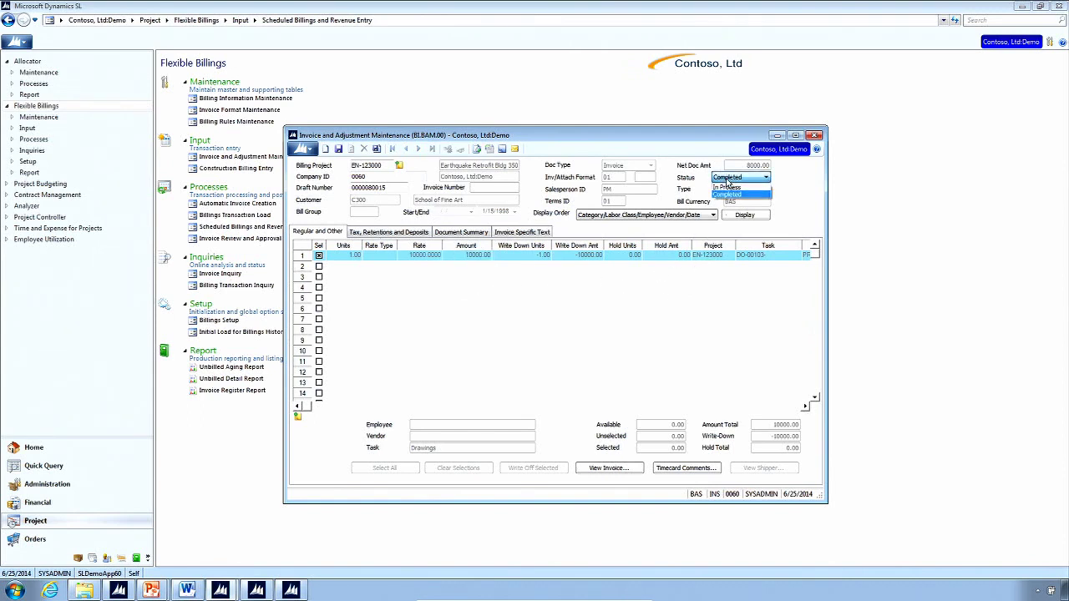
left_click(607, 270)
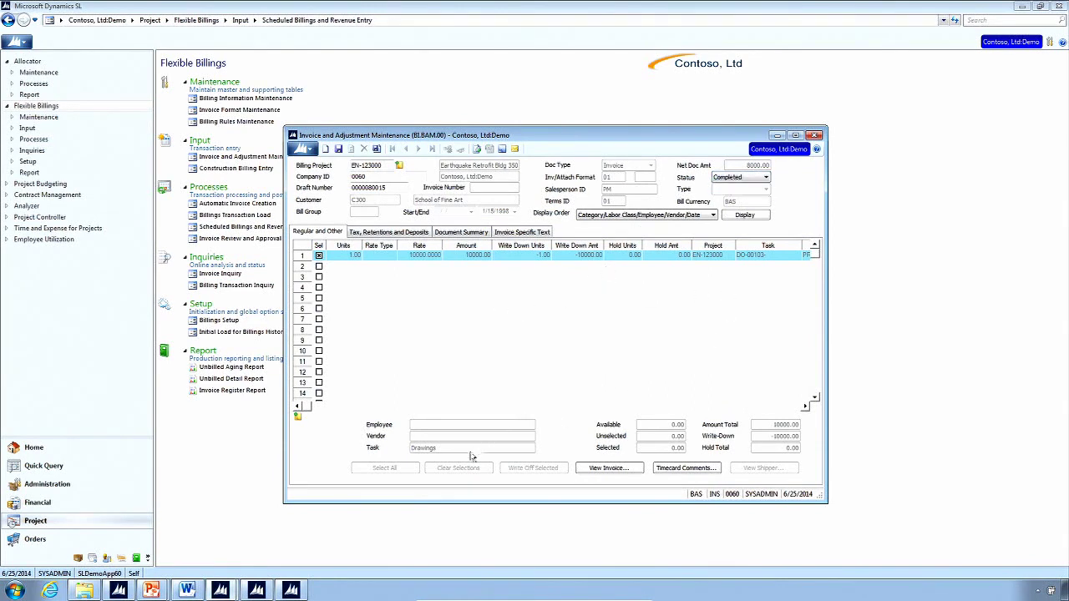
Return to Scheduled Billings and Revenue Entry and examine the revenue schedule lines' released status, post dates and percentages.
mouse_move(290, 590)
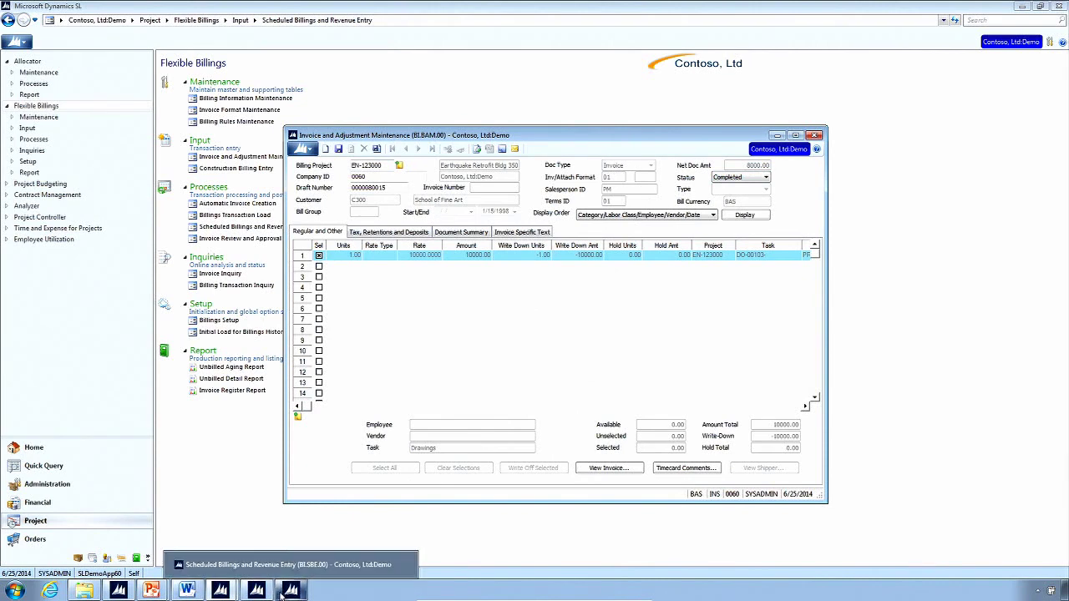
left_click(298, 566)
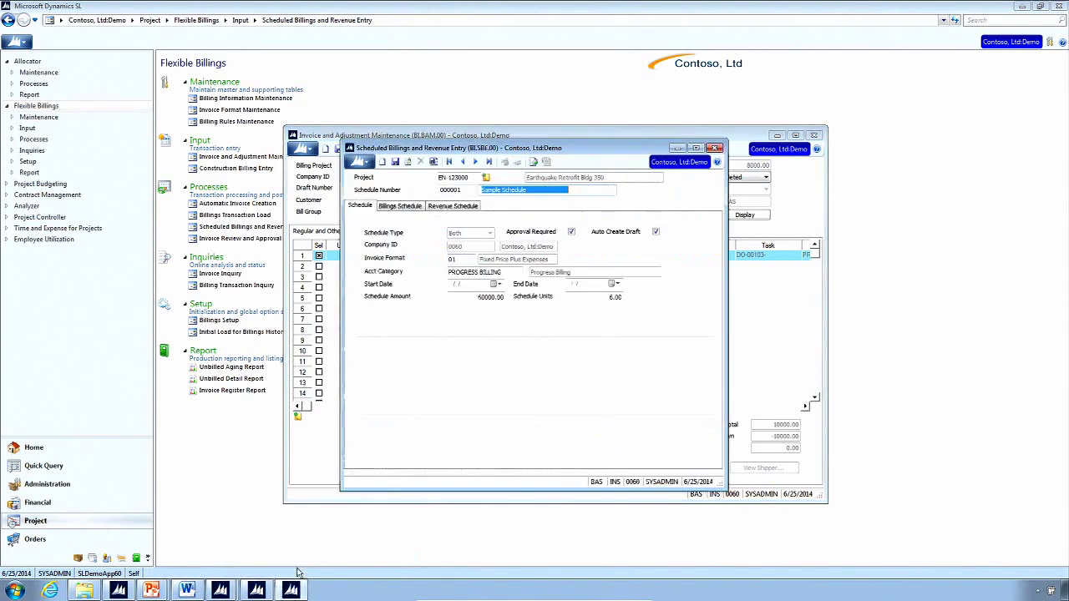
left_click(458, 206)
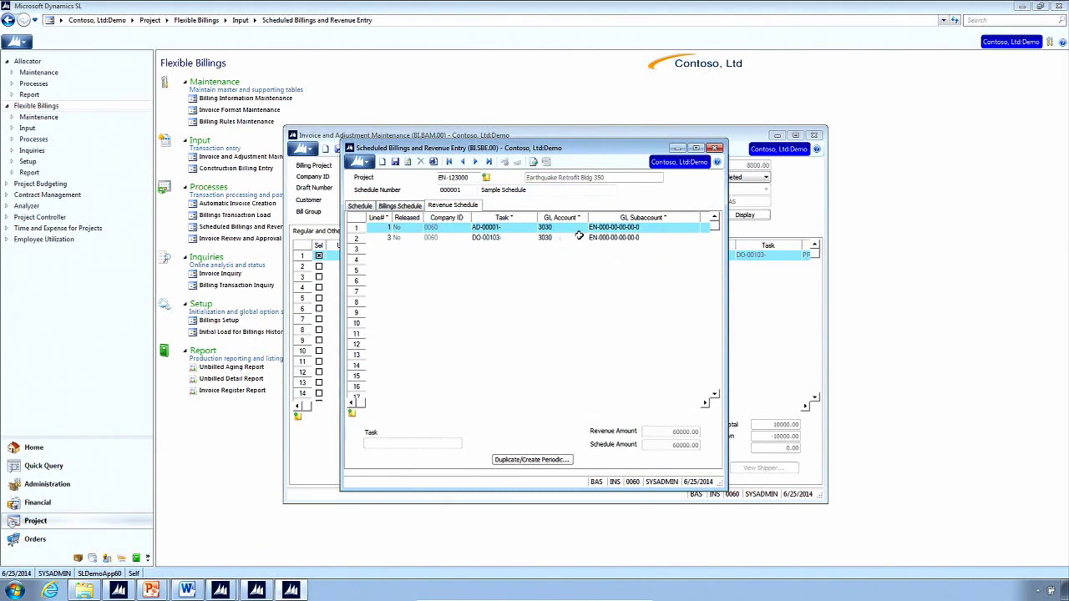
left_click(666, 405)
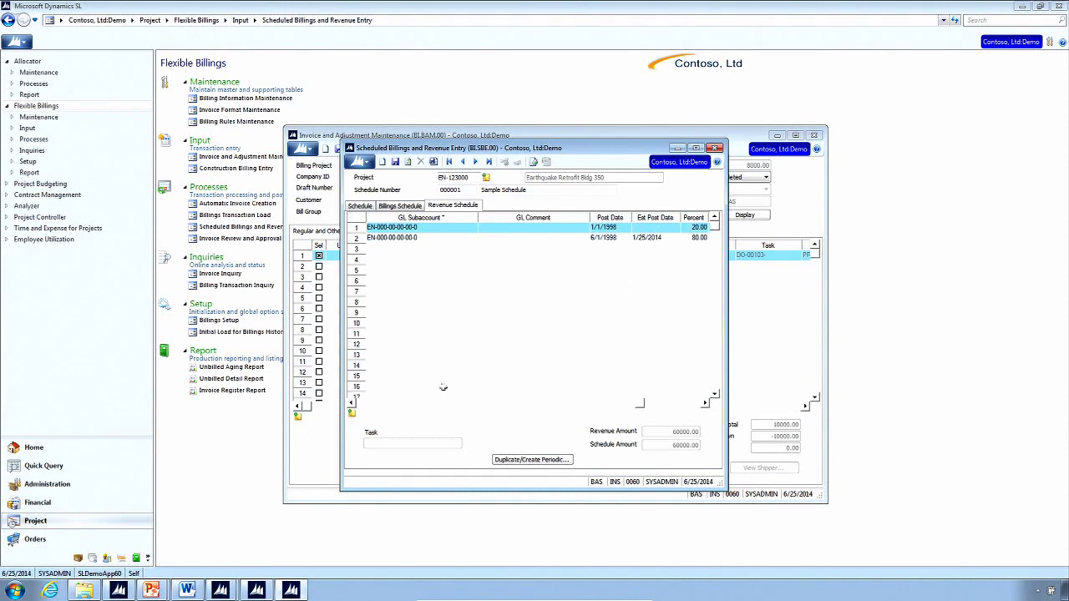
left_click(370, 407)
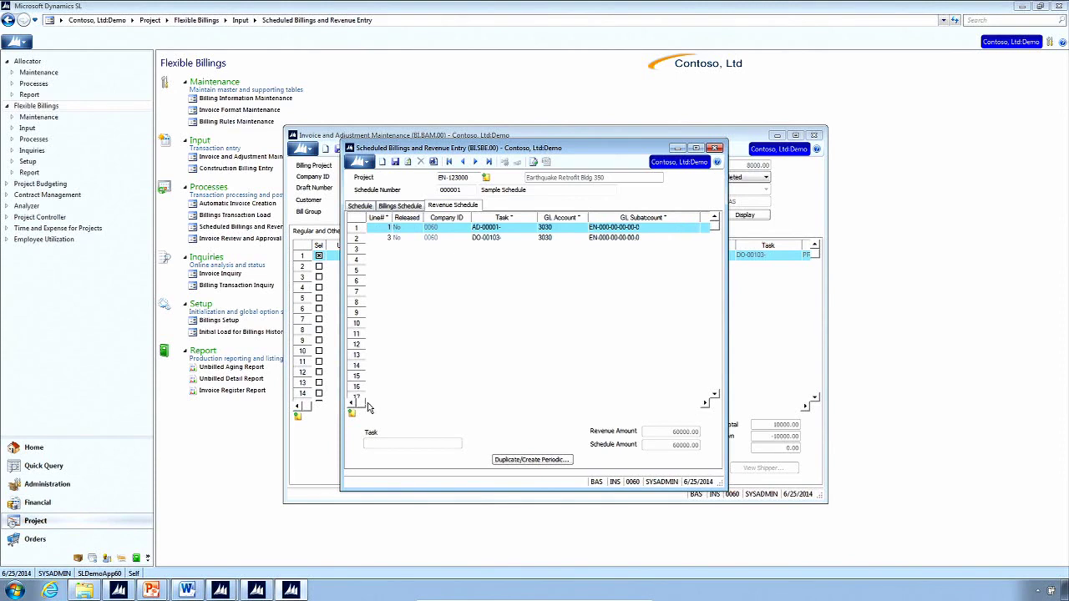
Start a new schedule for project EN-123000, accepting the automatically assigned schedule number.
left_click(466, 177)
left_click(382, 163)
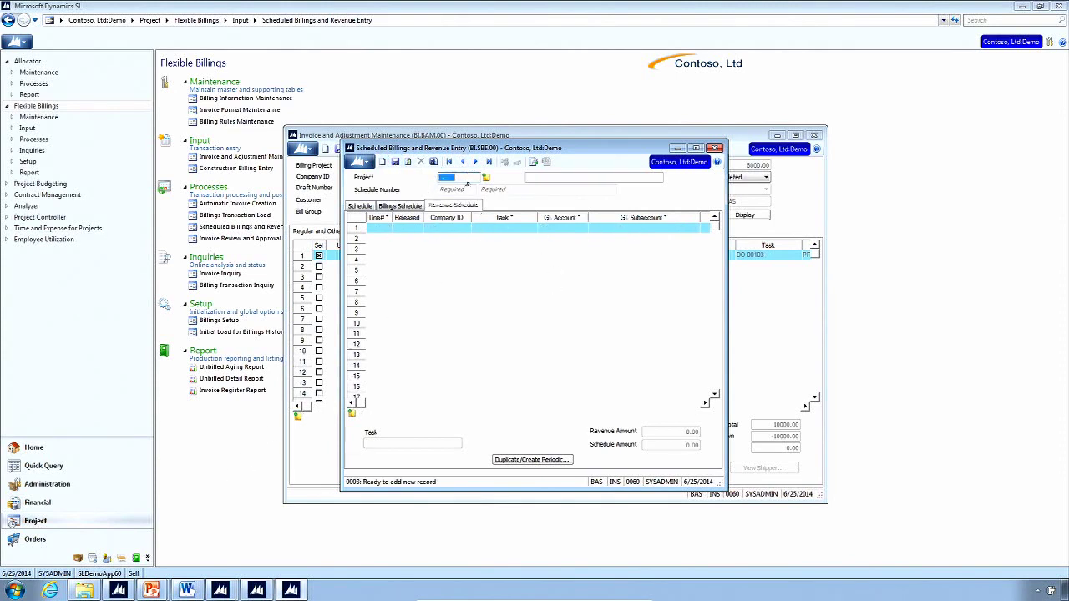
key("F3")
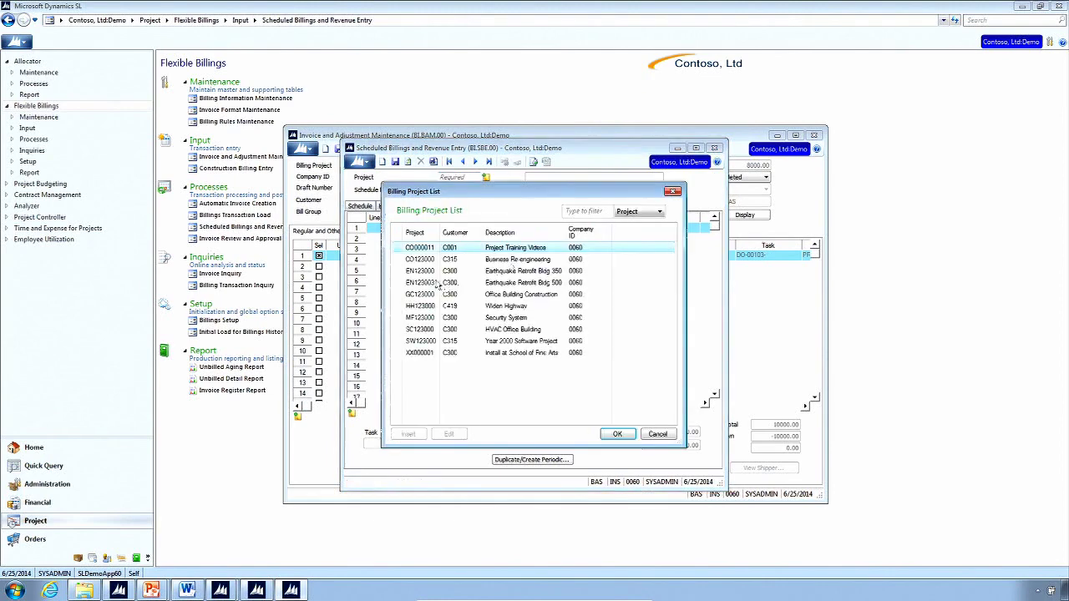
double_click(424, 270)
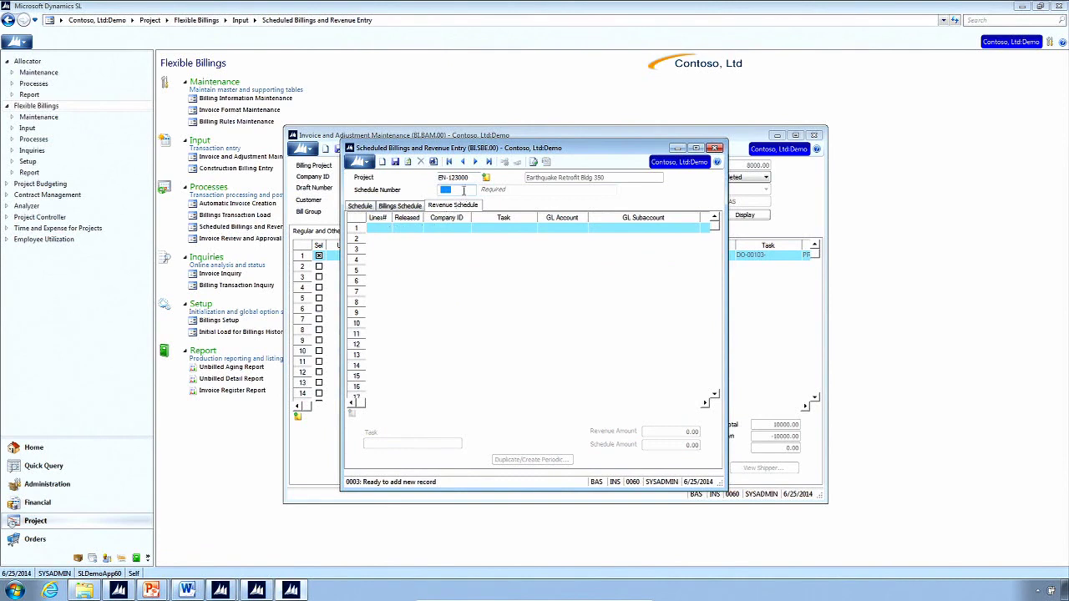
key("F3")
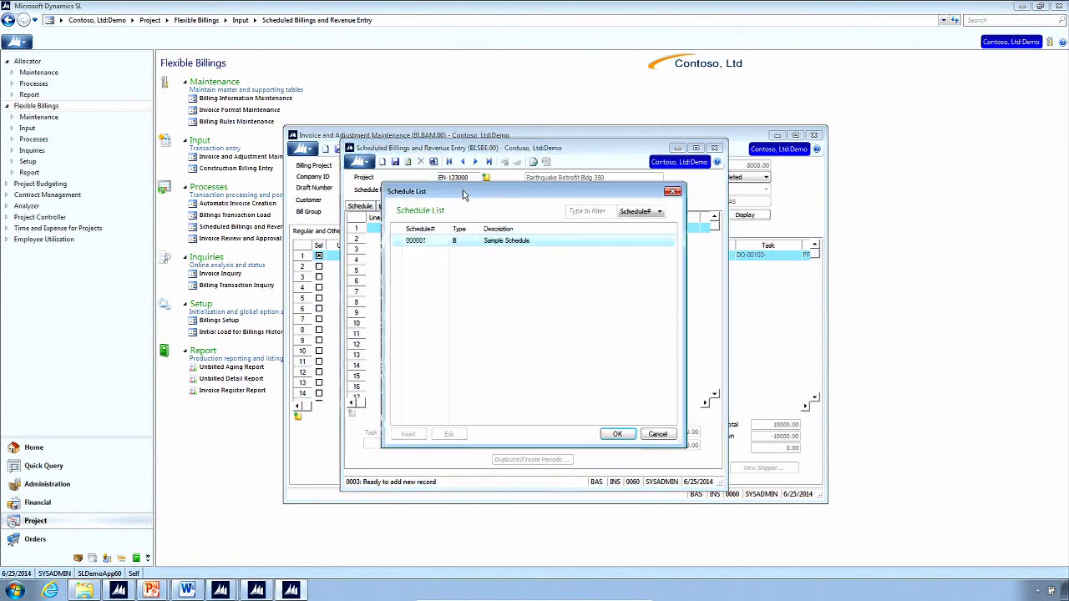
left_click(660, 435)
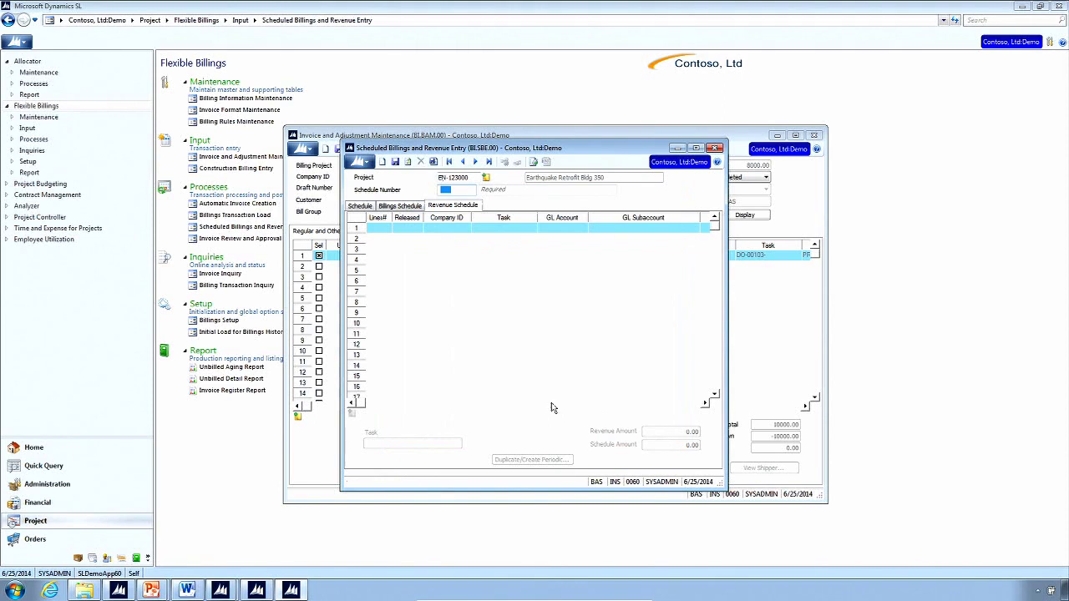
key("Tab")
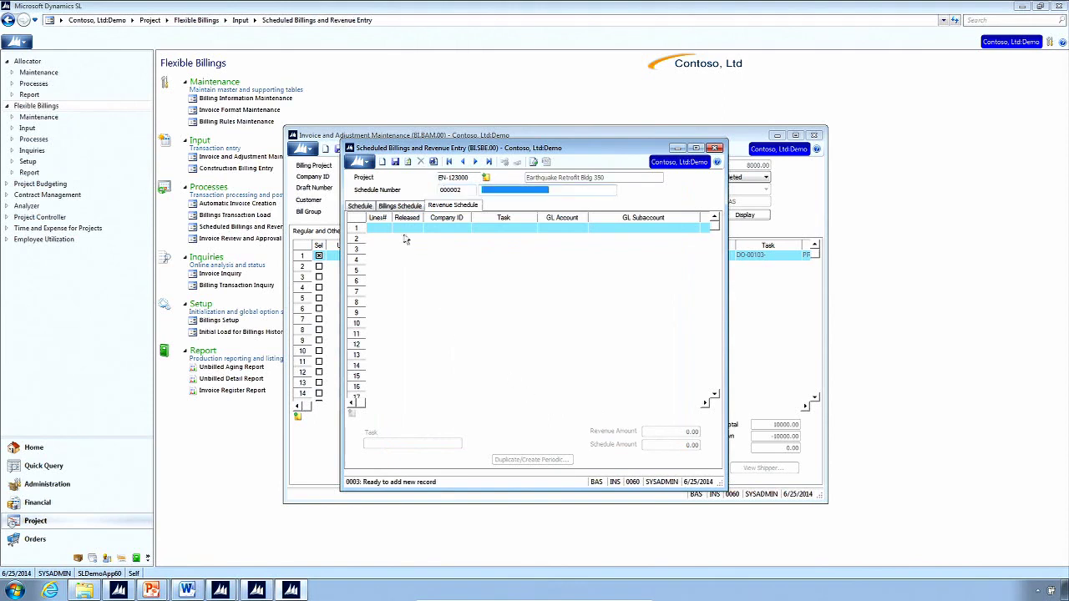
Enter "test" as the new schedule's description and set its schedule type to Billings.
left_click(364, 205)
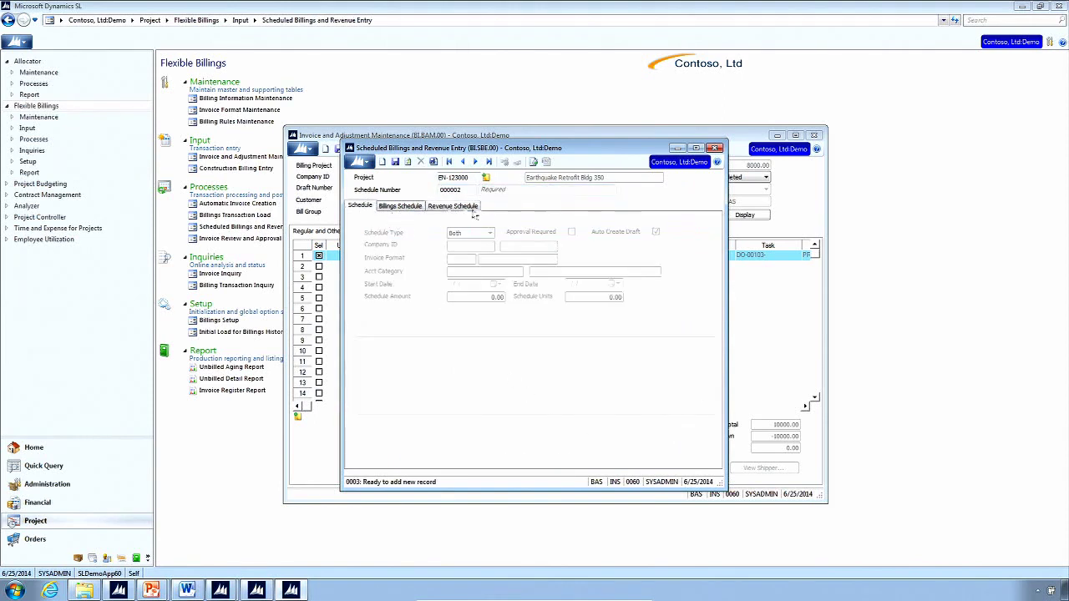
left_click(493, 191)
type("test")
key("Tab")
left_click(478, 244)
left_click(481, 234)
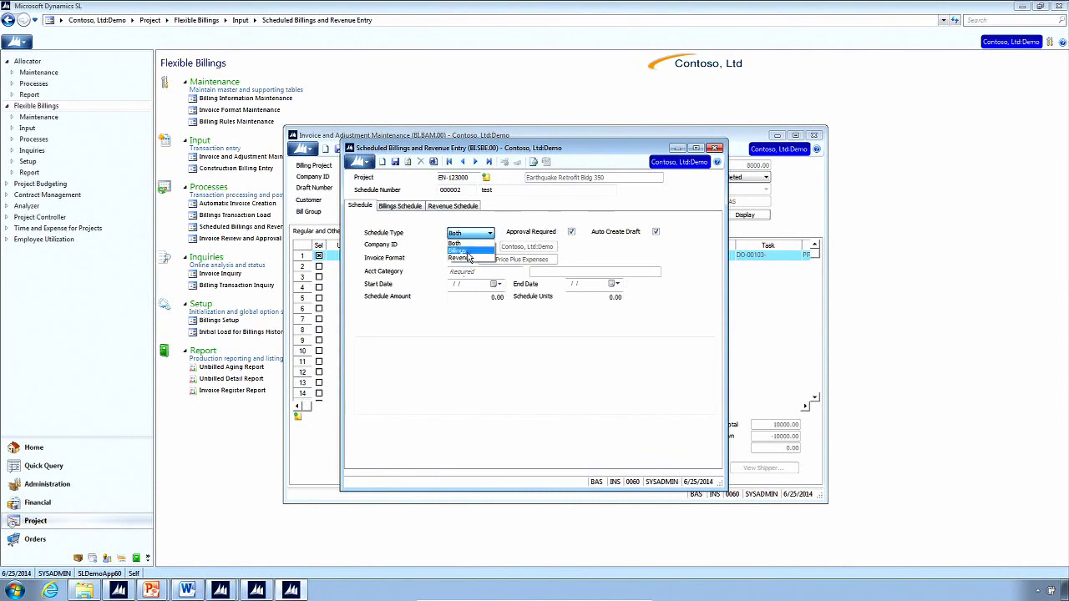
left_click(464, 252)
Look up the available account categories and assign PROGRESS BILLING to the schedule.
left_click(470, 273)
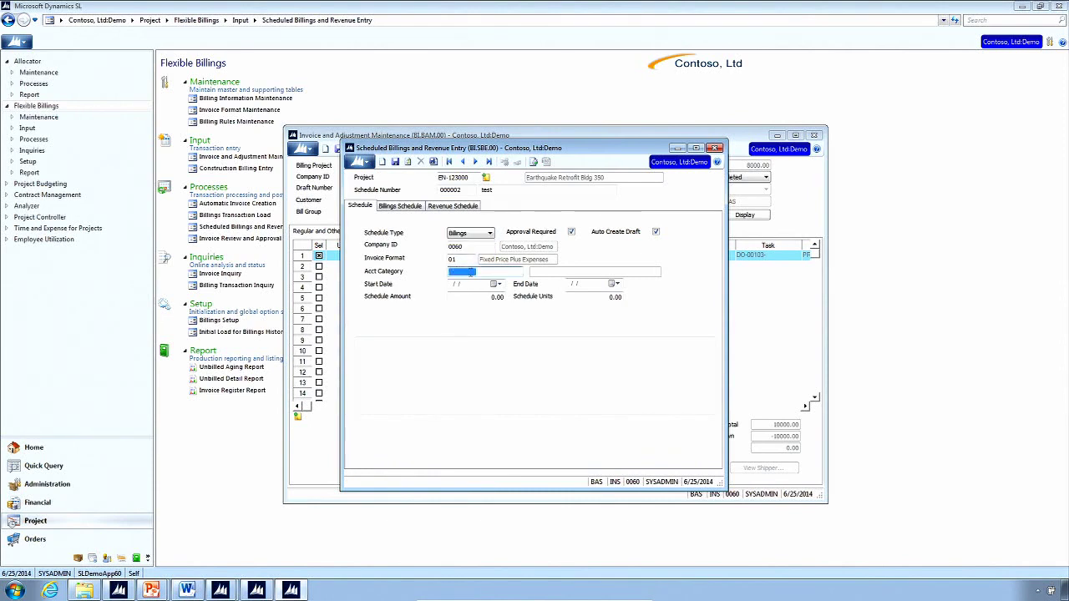
double_click(470, 272)
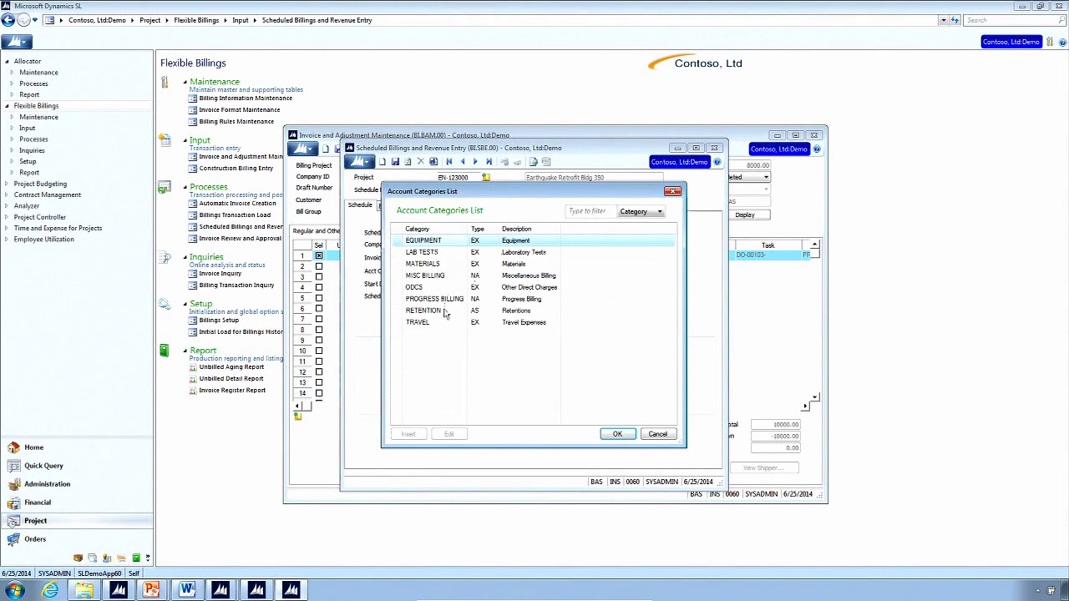
double_click(443, 299)
key("Tab")
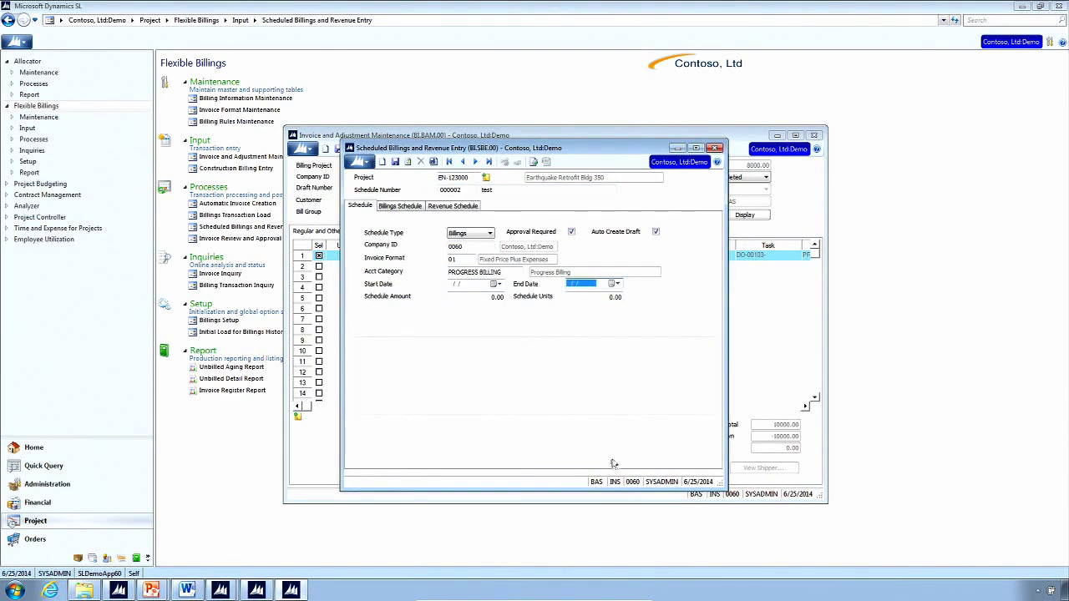
Set the schedule amount to 40000.00 and the schedule units to 4.
left_click(495, 297)
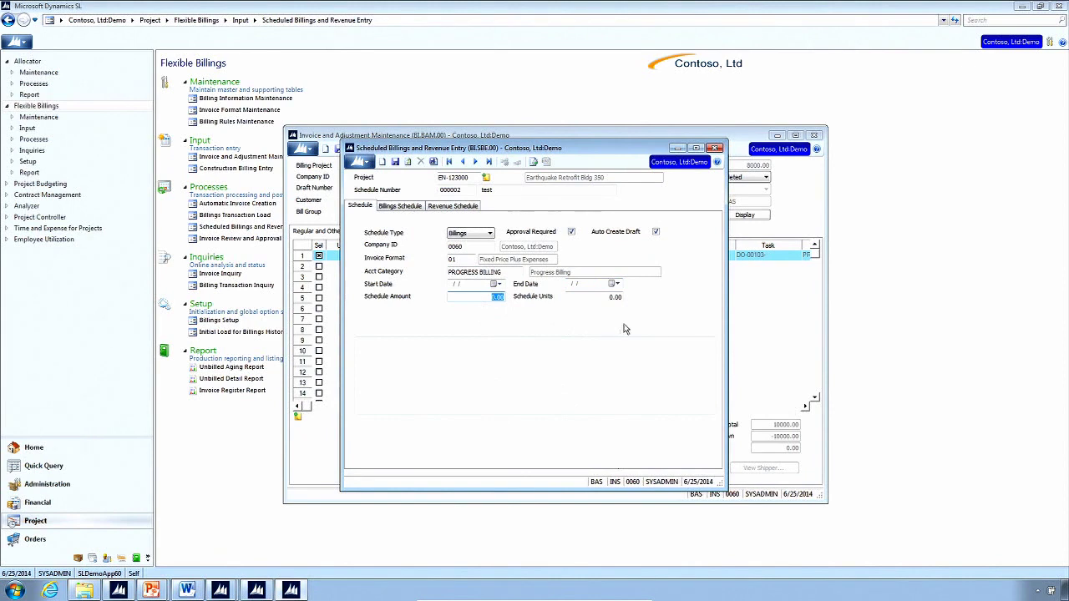
key("Tab")
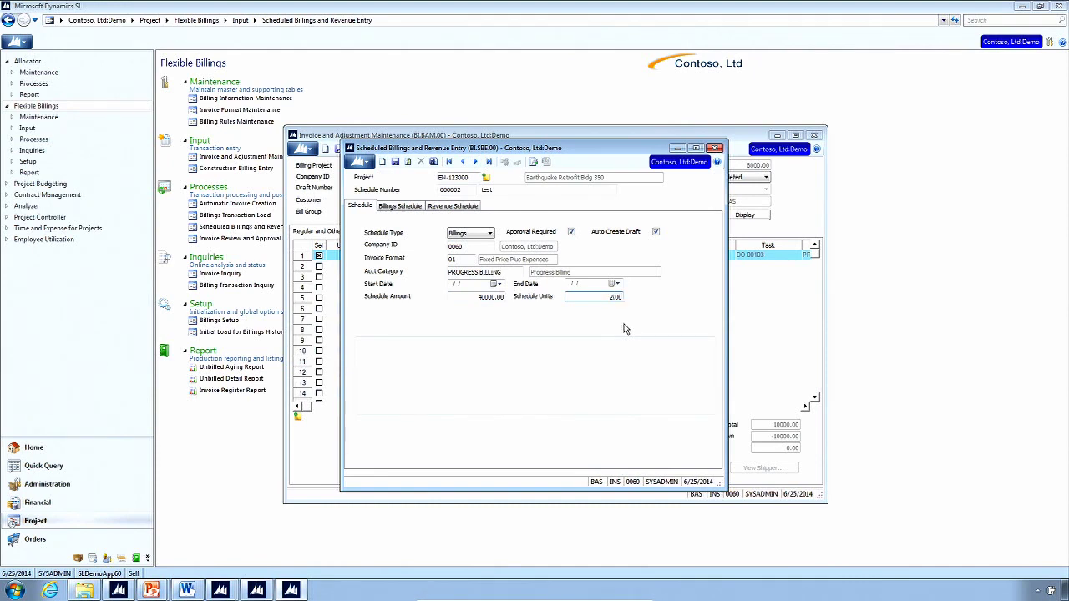
type("4")
key("Tab")
Start the first billings schedule line and assign it the In Office Meetings task, PM-00403, from the project's task list.
left_click(400, 207)
left_click(387, 230)
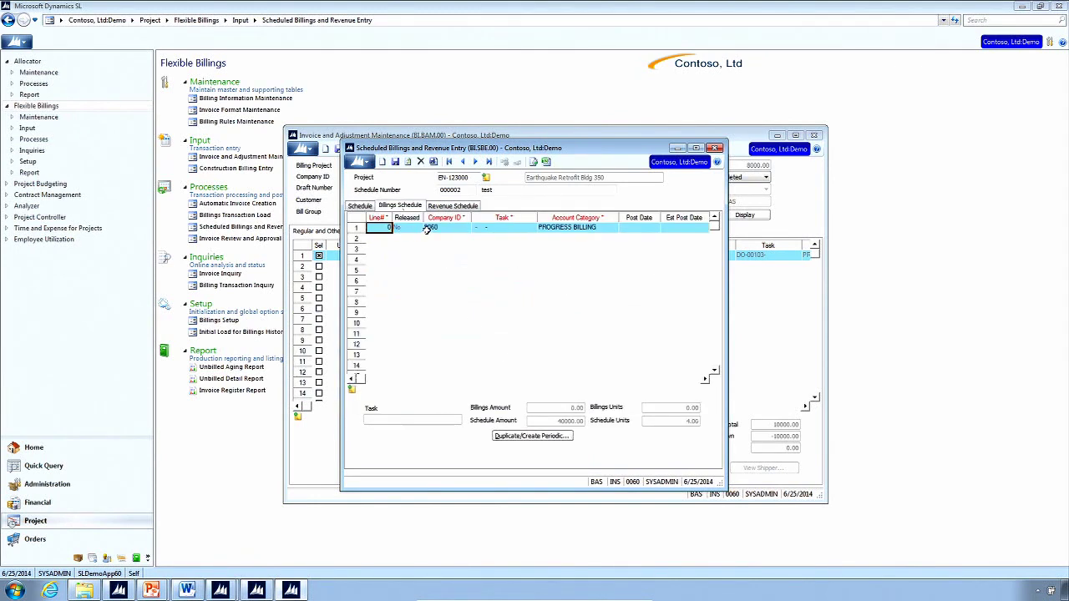
left_click(491, 231)
key("F3")
key("Down")
key("Down")
key("Down")
key("Down")
key("Down")
key("Down")
key("Down")
key("Down")
key("Down")
key("Down")
key("Down")
key("Down")
key("Down")
key("Down")
key("Down")
key("Down")
key("Down")
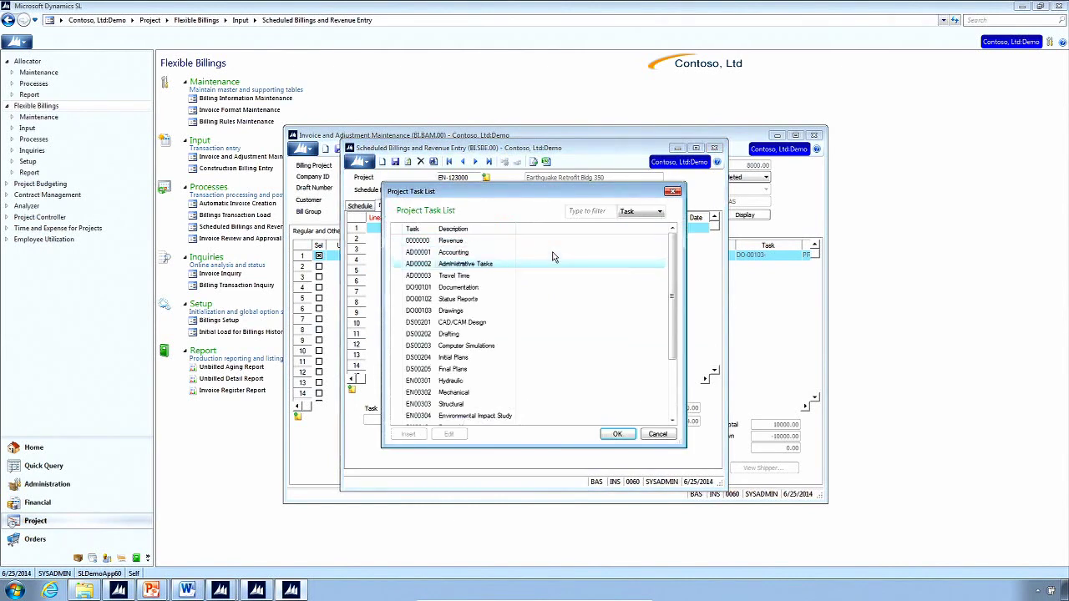
key("Return")
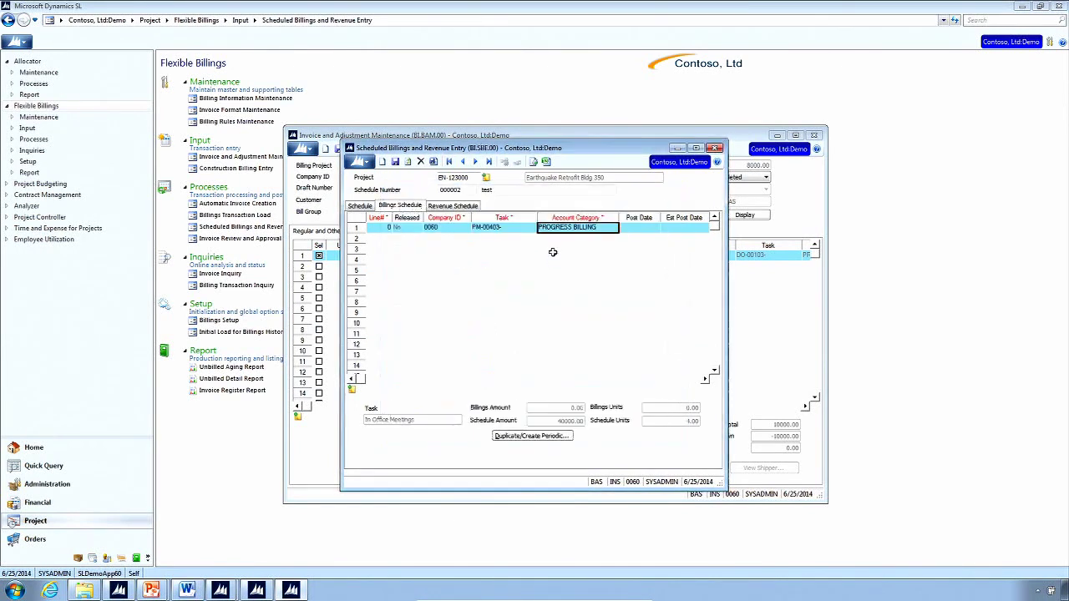
Give the first billings line a post date of 1/1/1998 and an amount of 10000.00.
type("11/  /2014")
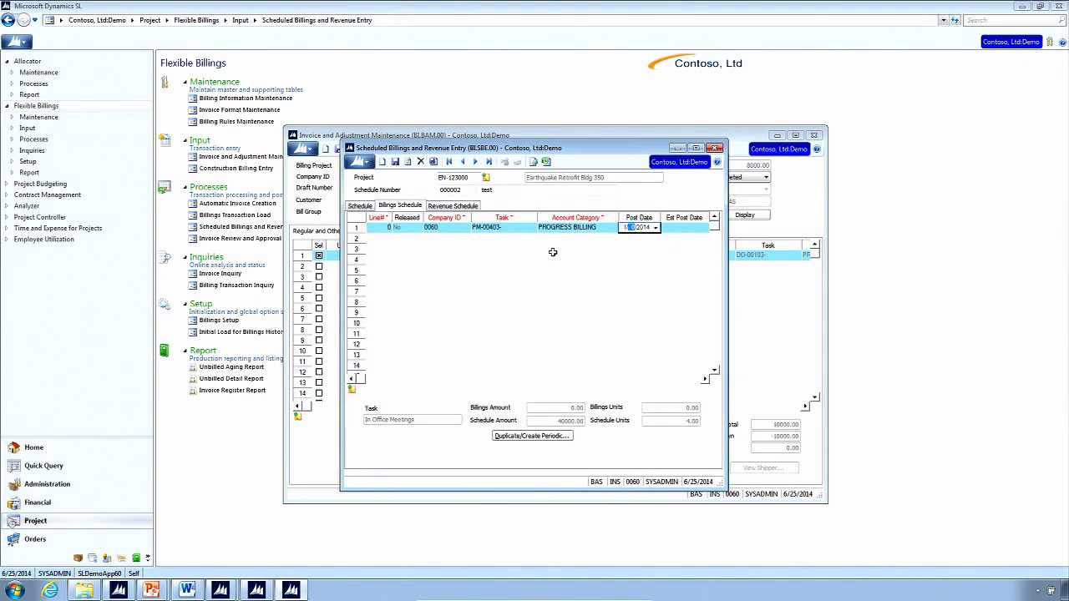
key("Tab")
key("Tab")
key("Tab")
key("Tab")
key("Tab")
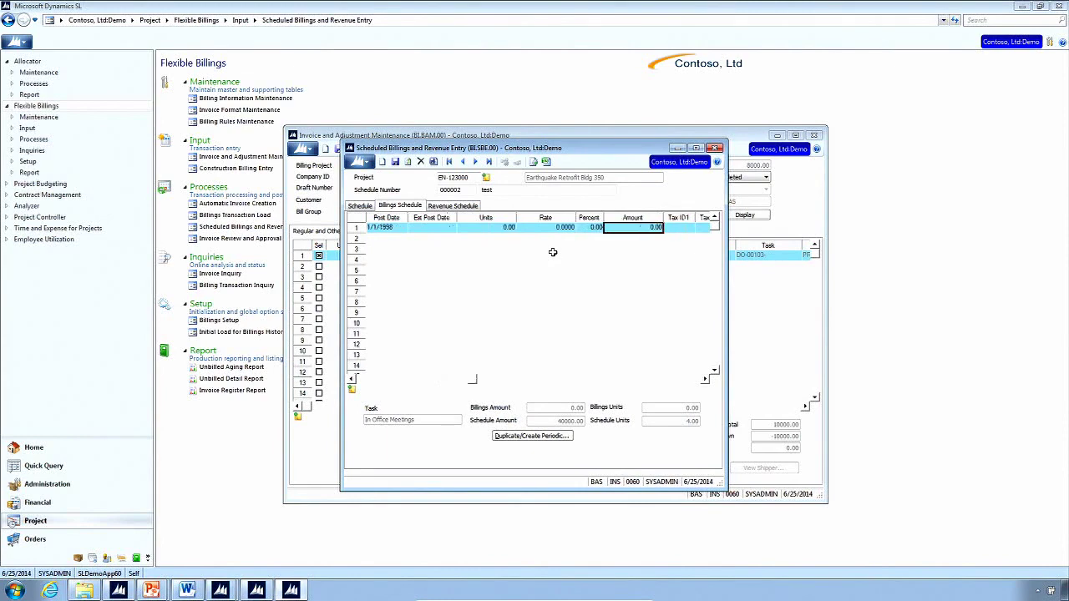
type("1000")
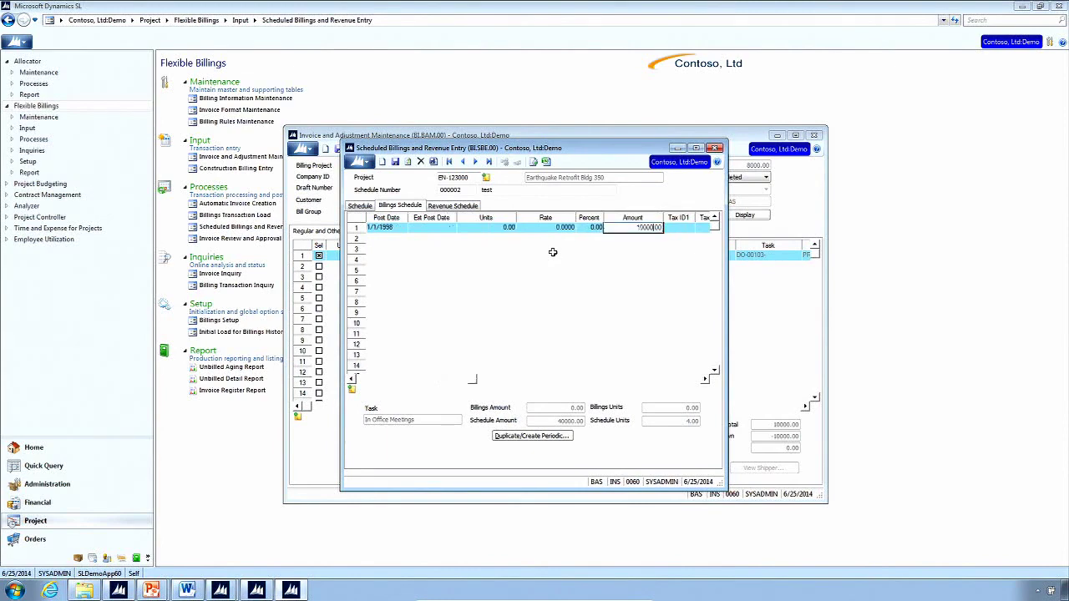
type("0")
key("Tab")
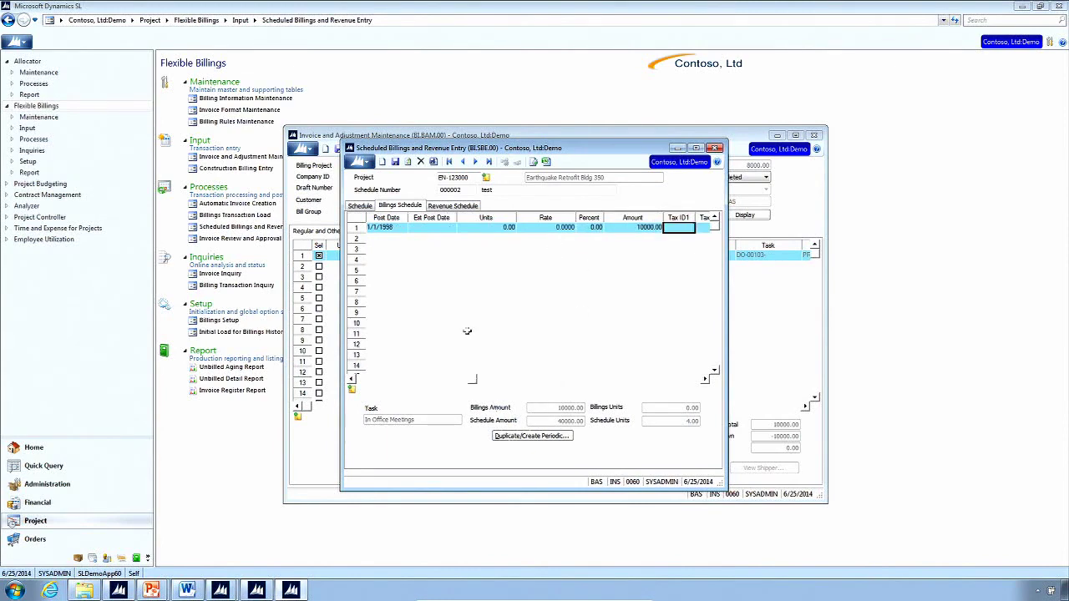
Duplicate the billings line quarterly with 2 records, starting number 1 and an increment of 5.
left_click(531, 436)
left_click(551, 275)
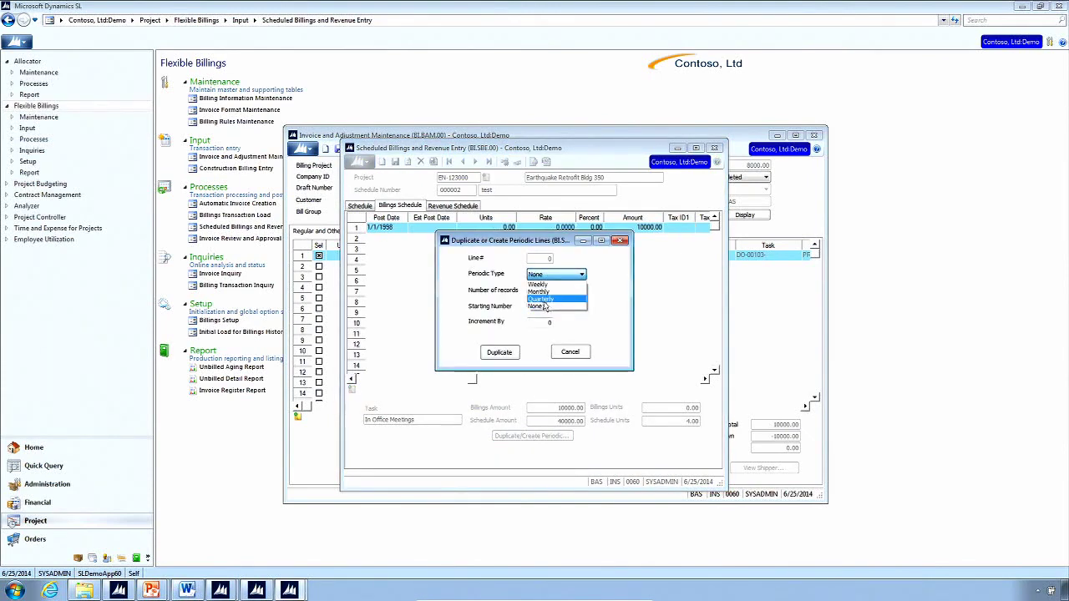
left_click(543, 299)
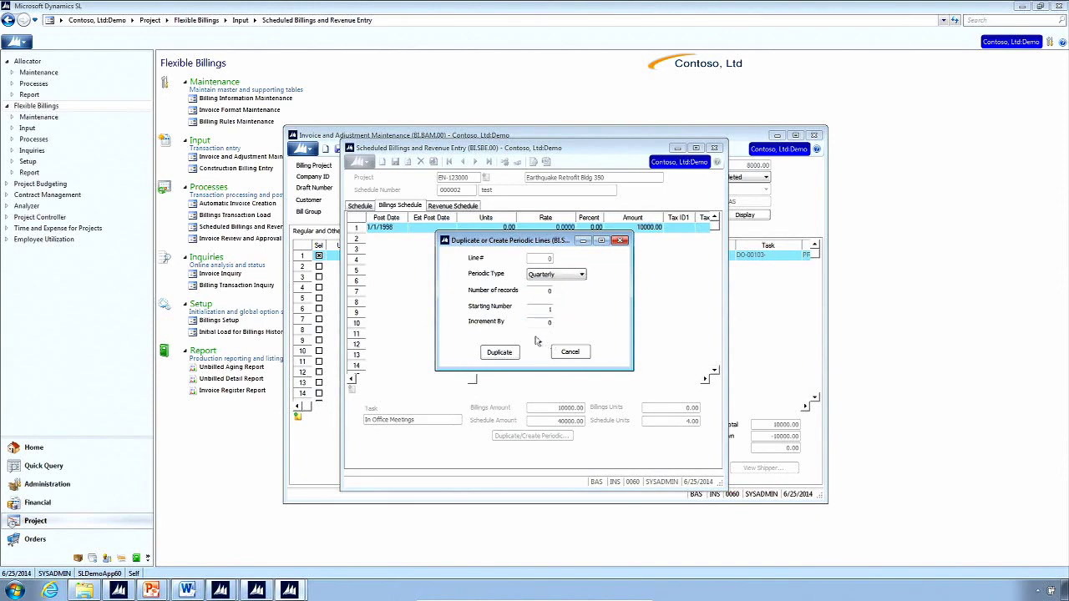
left_click(548, 292)
type("3")
key("Tab")
left_click(550, 291)
type("2")
key("Tab")
key("Tab")
type("5")
left_click(501, 352)
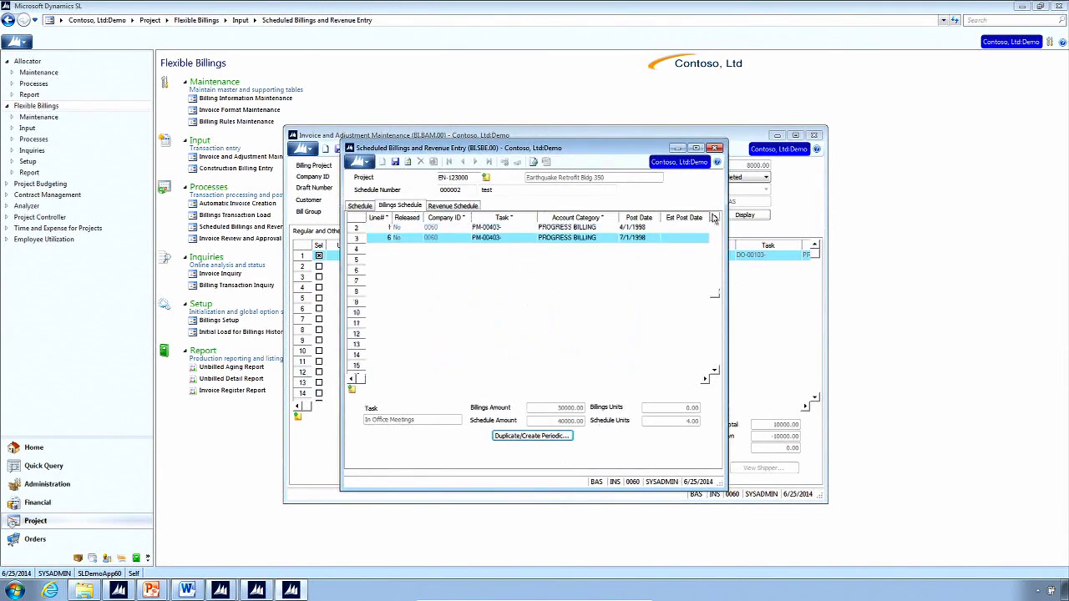
Check the line numbers and post dates of the original and duplicated billings lines.
left_click(714, 217)
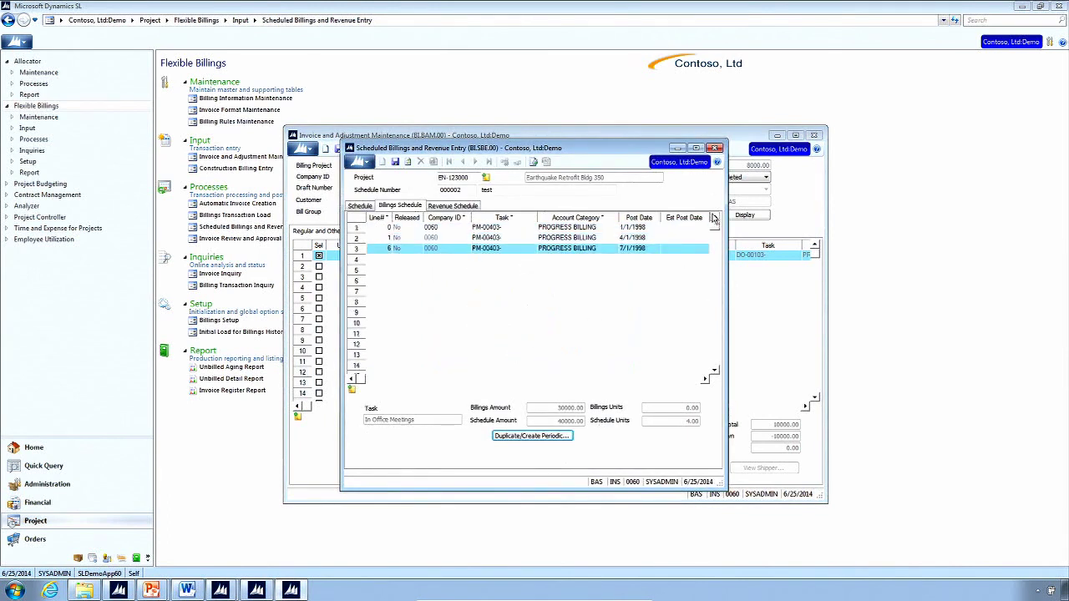
left_click(388, 227)
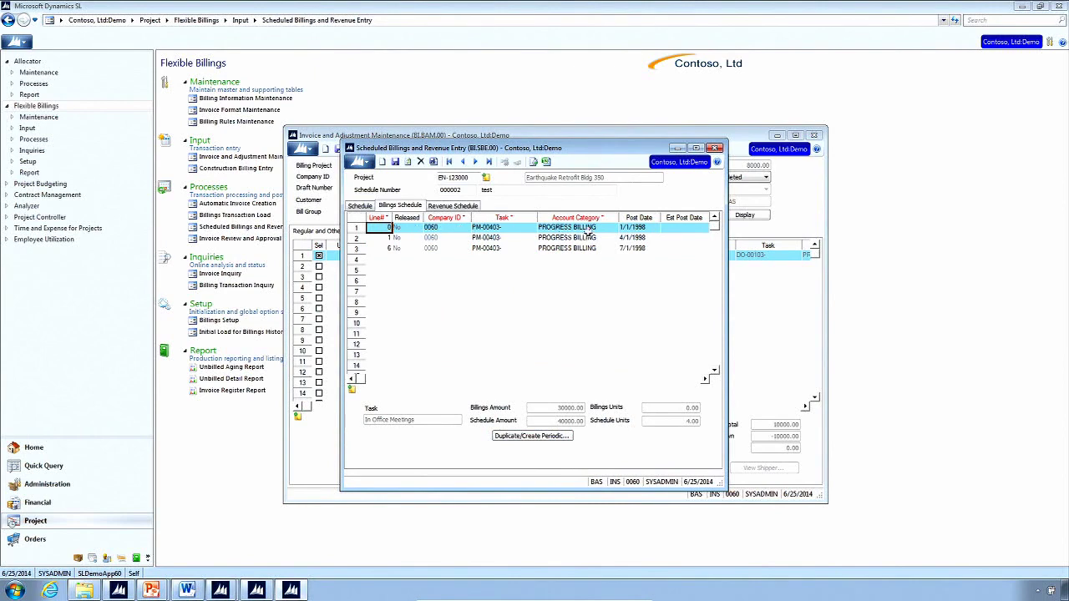
left_click(388, 238)
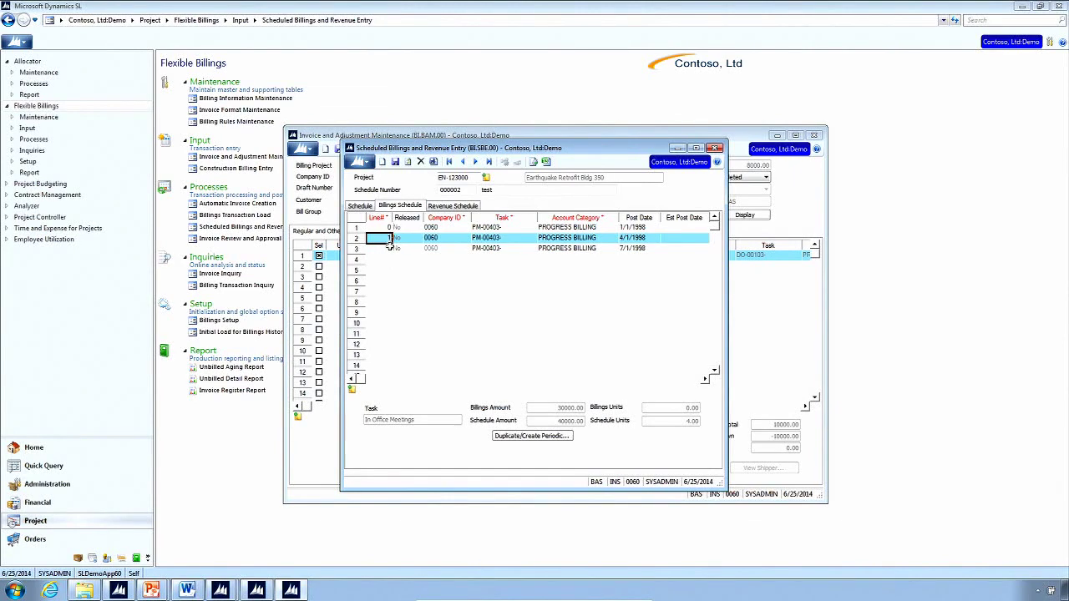
left_click(645, 239)
left_click(644, 249)
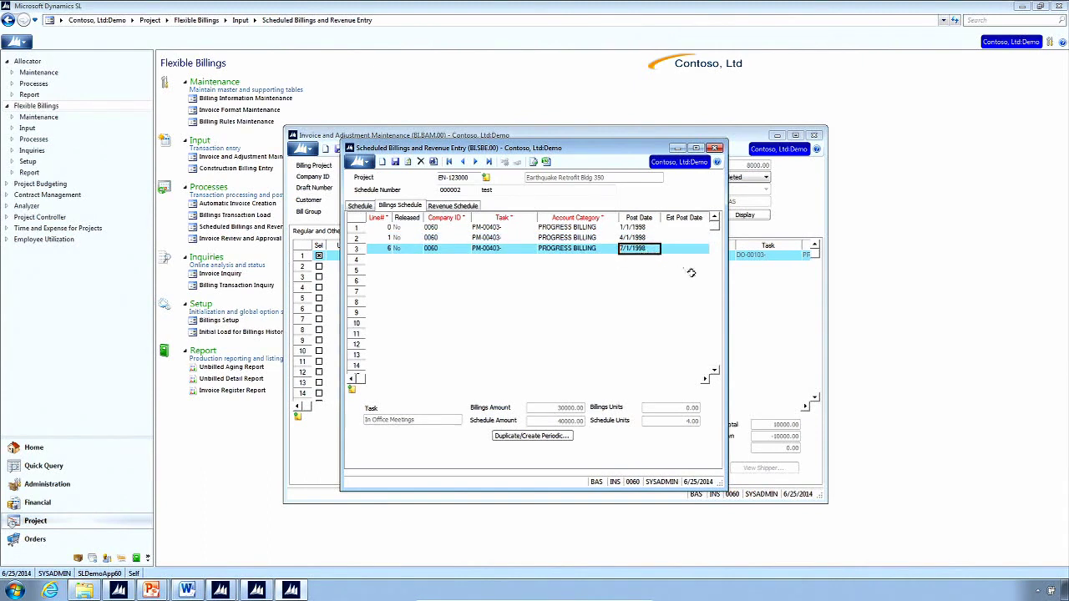
Set the amounts of the second and third billings lines to 15000.00 each.
key("Tab")
key("Tab")
key("Tab")
key("Tab")
key("Tab")
key("Tab")
key("Tab")
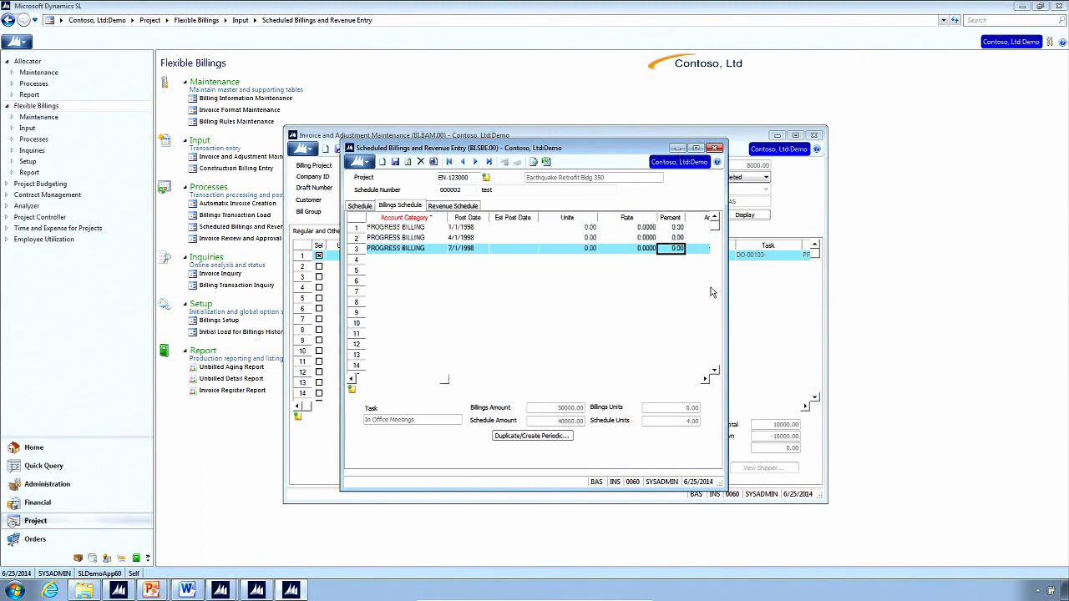
key("shift+Tab")
key("shift+Tab")
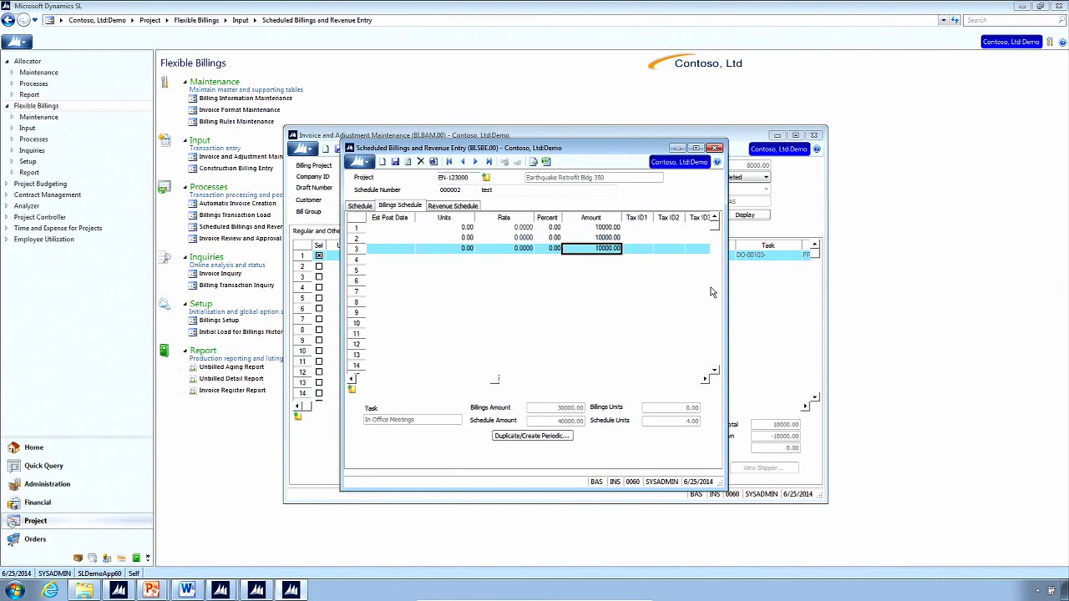
key("Up")
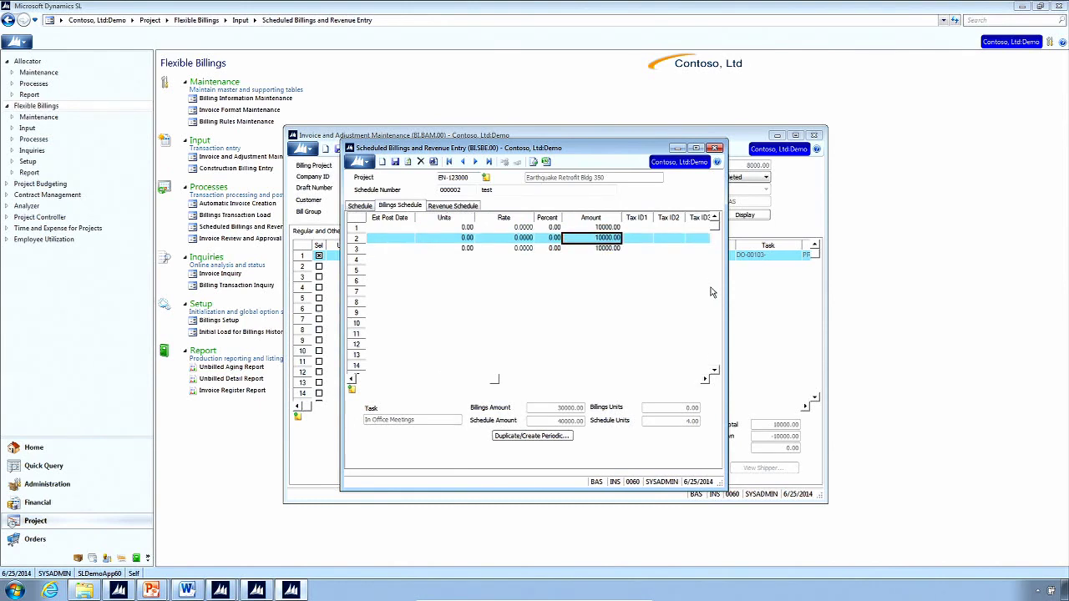
type("1100")
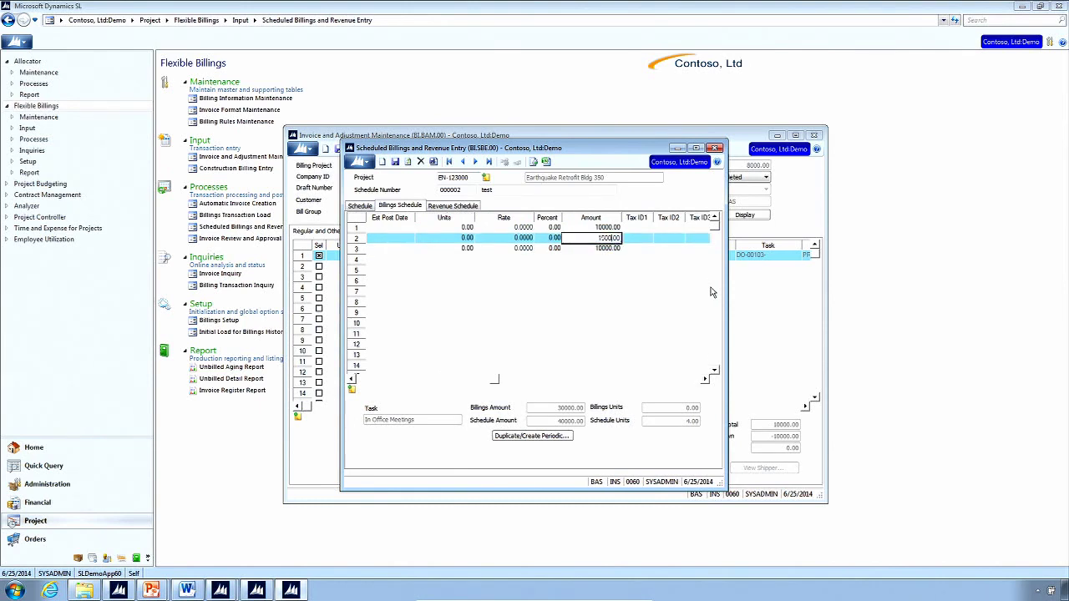
key("Down")
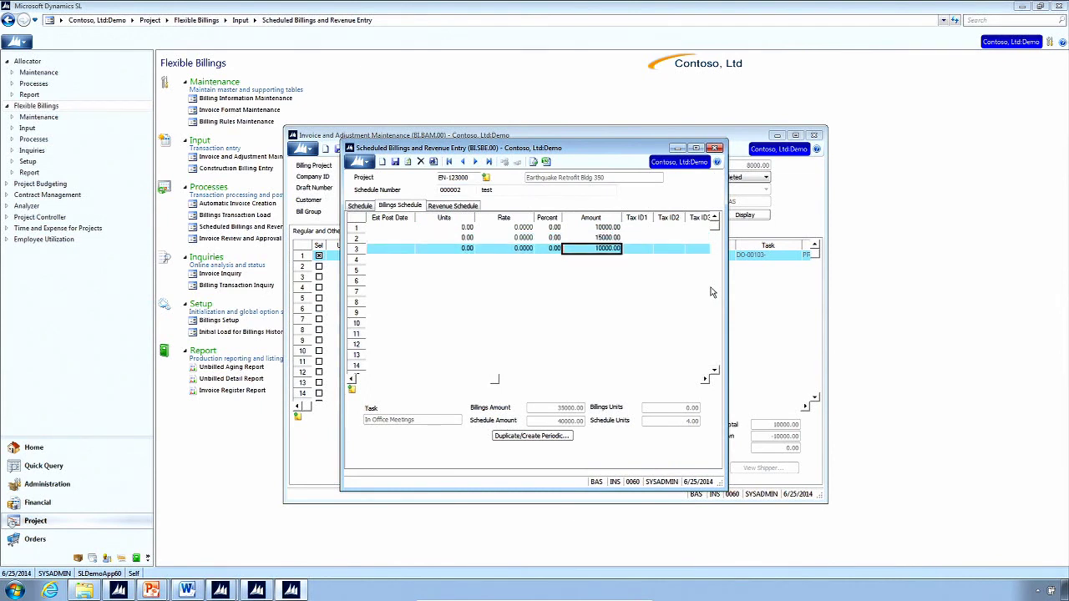
type("1500")
key("Tab")
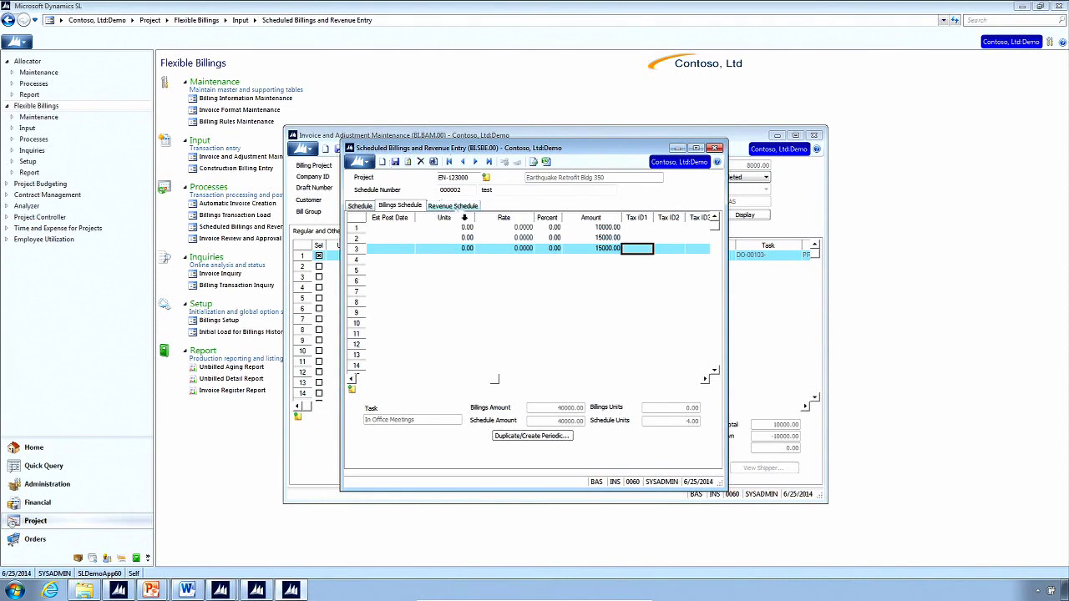
Set the units of the three billings lines to 1, 1.5 and 1.5, and save the schedule.
left_click(467, 228)
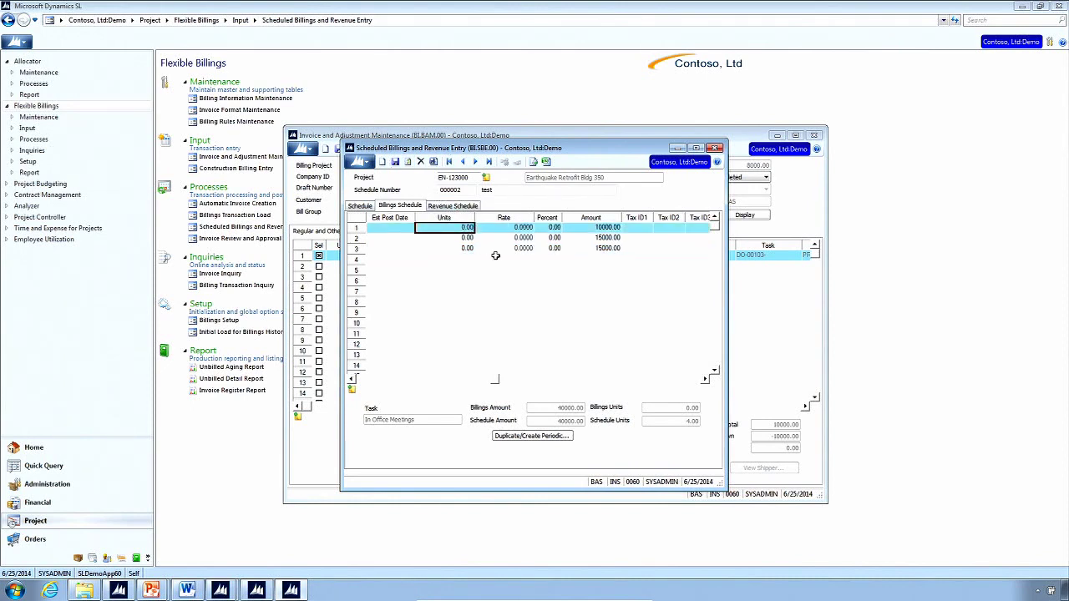
type("1")
key("Down")
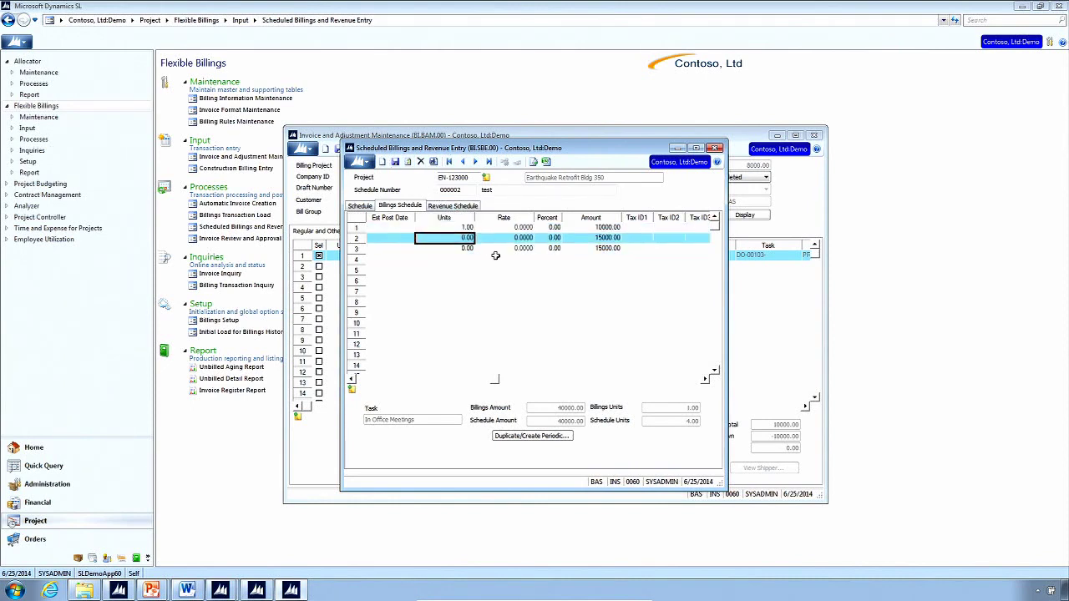
type("1.5")
key("Down")
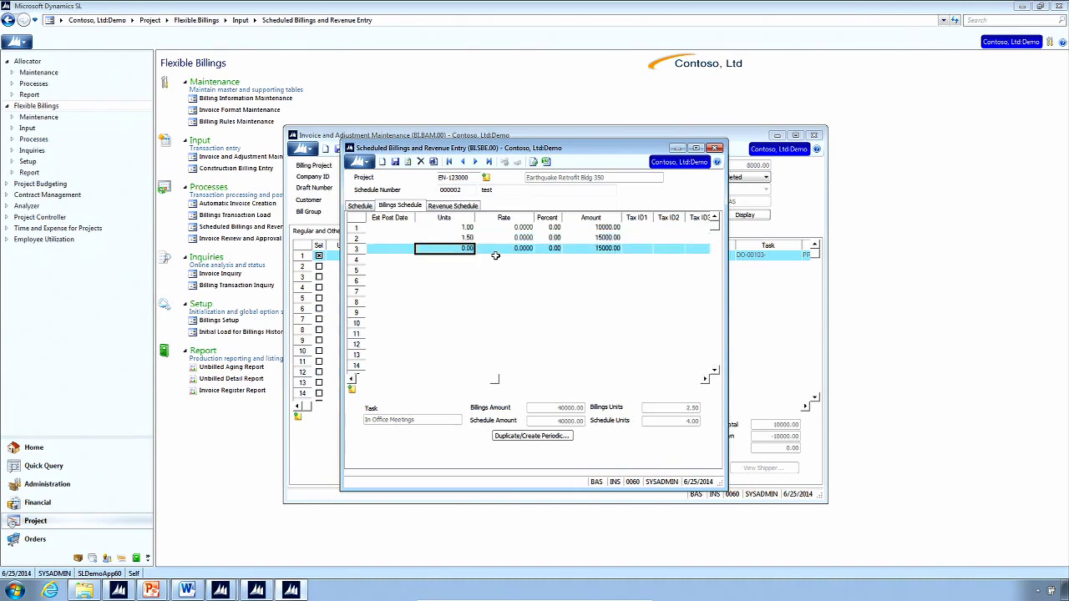
type("1.5")
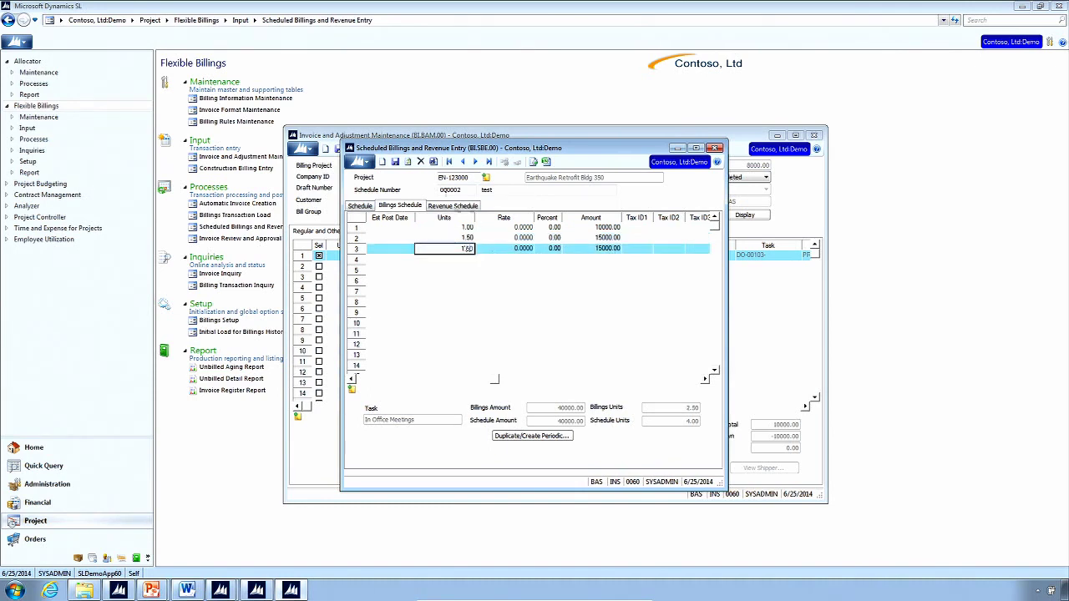
left_click(395, 162)
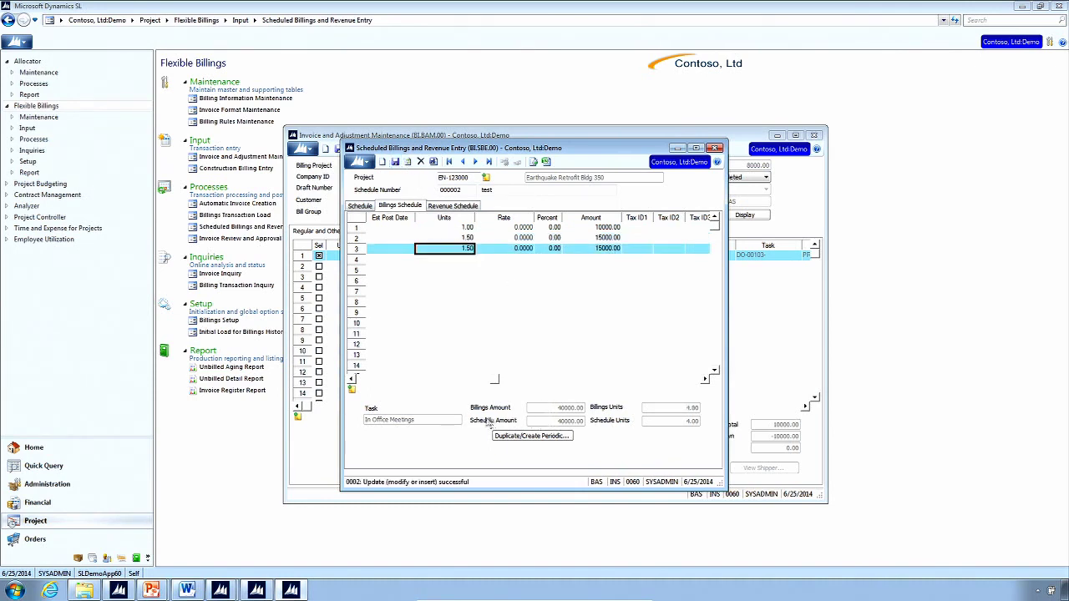
Review the saved billings lines' post dates, units and amounts against the schedule totals.
left_click(384, 380)
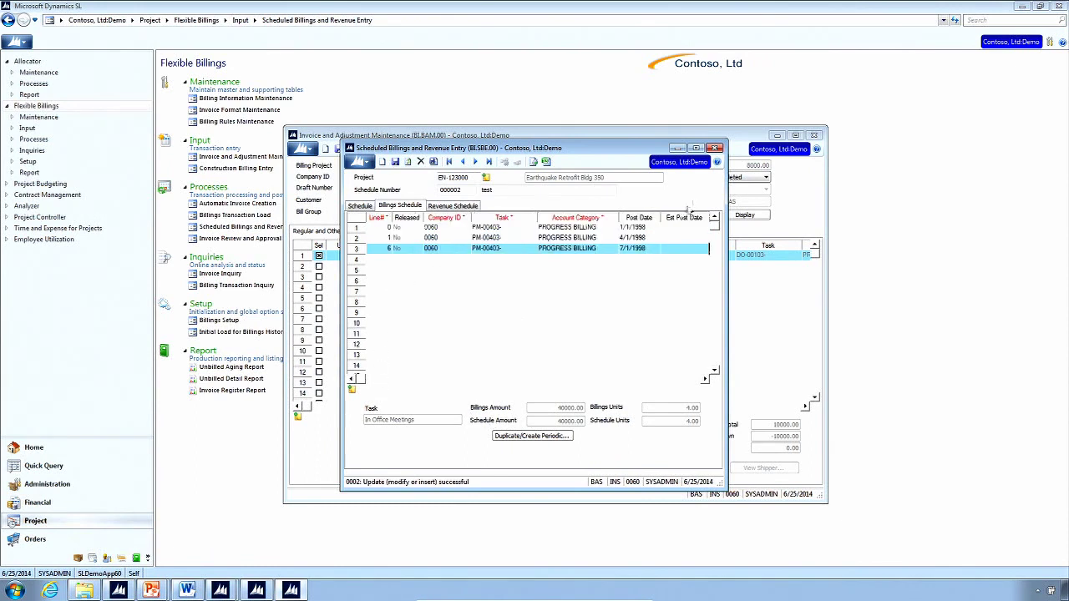
left_click(661, 379)
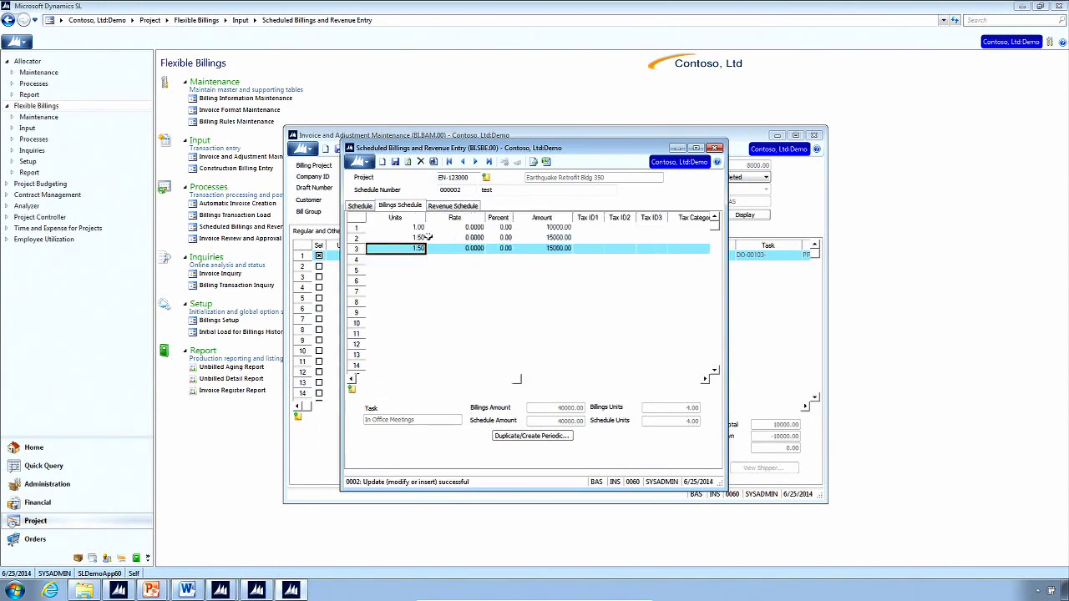
left_click_drag(418, 227, 418, 248)
left_click_drag(538, 227, 542, 248)
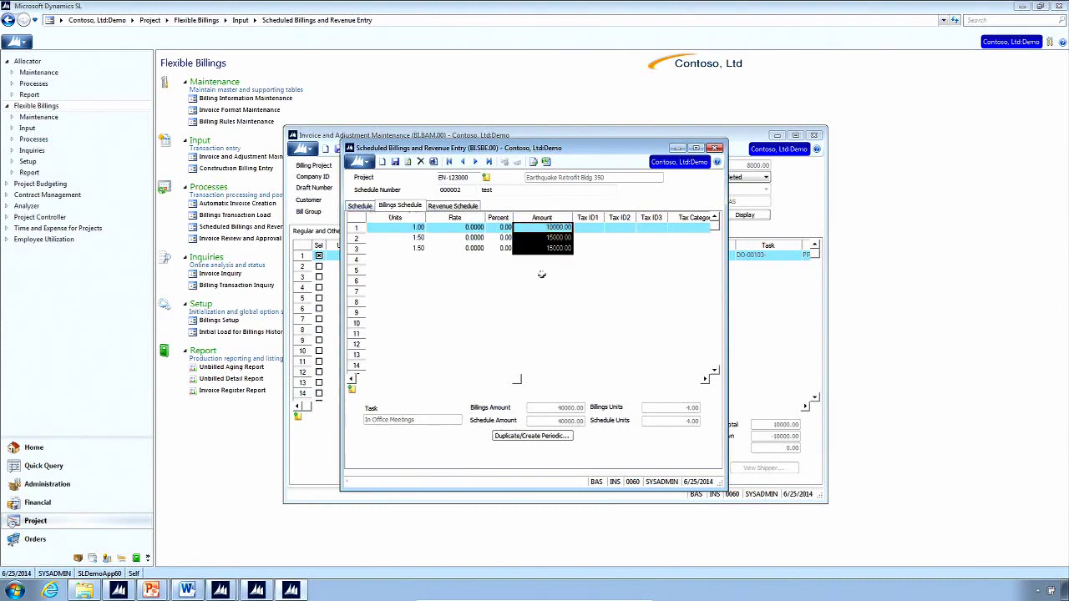
Review the schedule's header amount and units, the billings lines' units and tax IDs, and the revenue schedule lines.
left_click(361, 206)
left_click(478, 296)
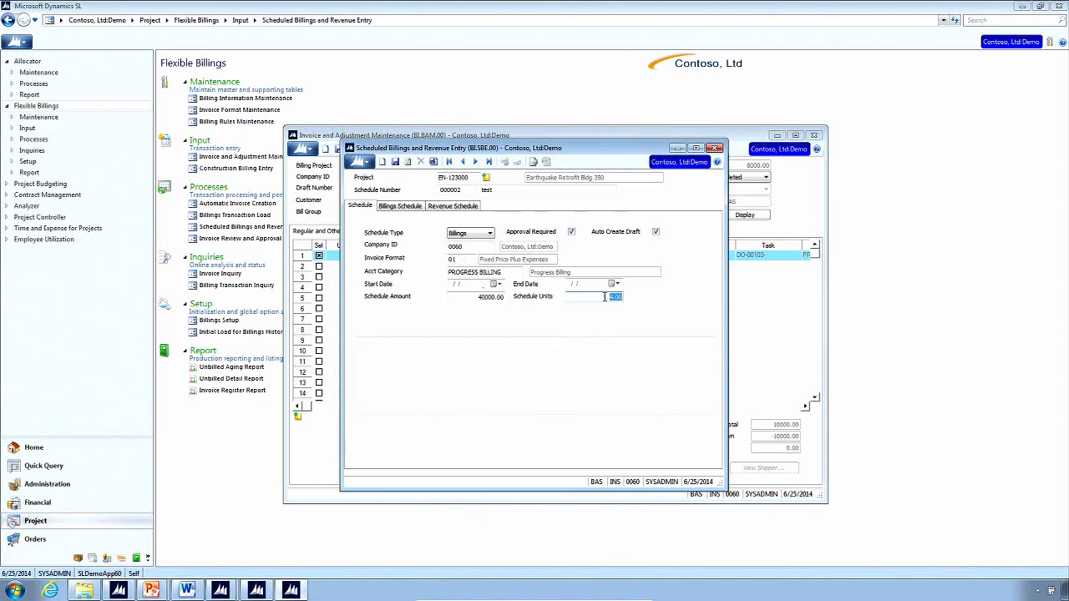
left_click(410, 207)
left_click_drag(422, 229, 421, 247)
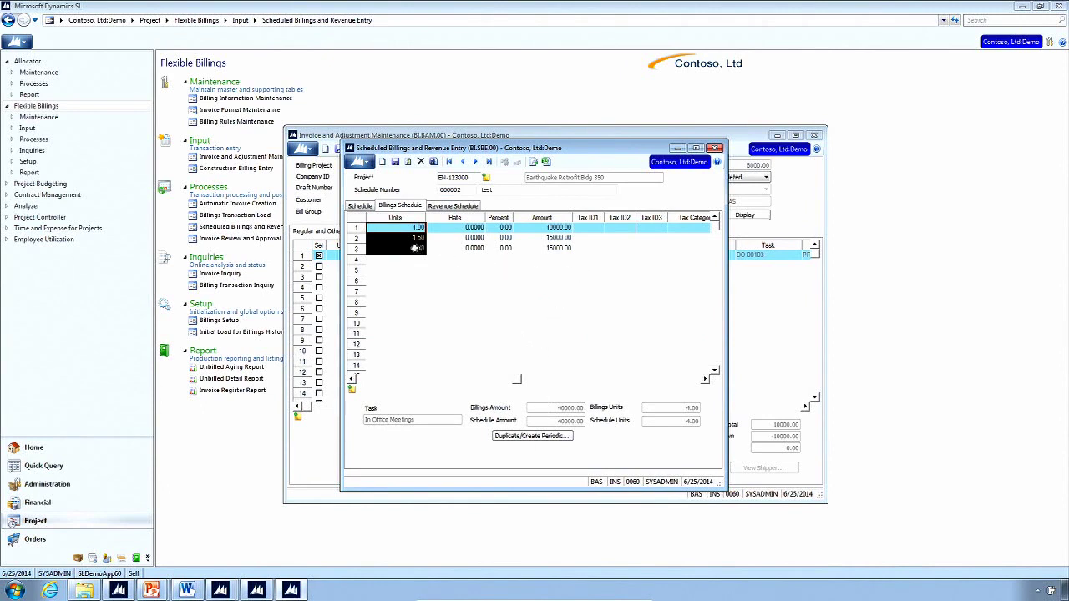
left_click_drag(590, 228, 616, 235)
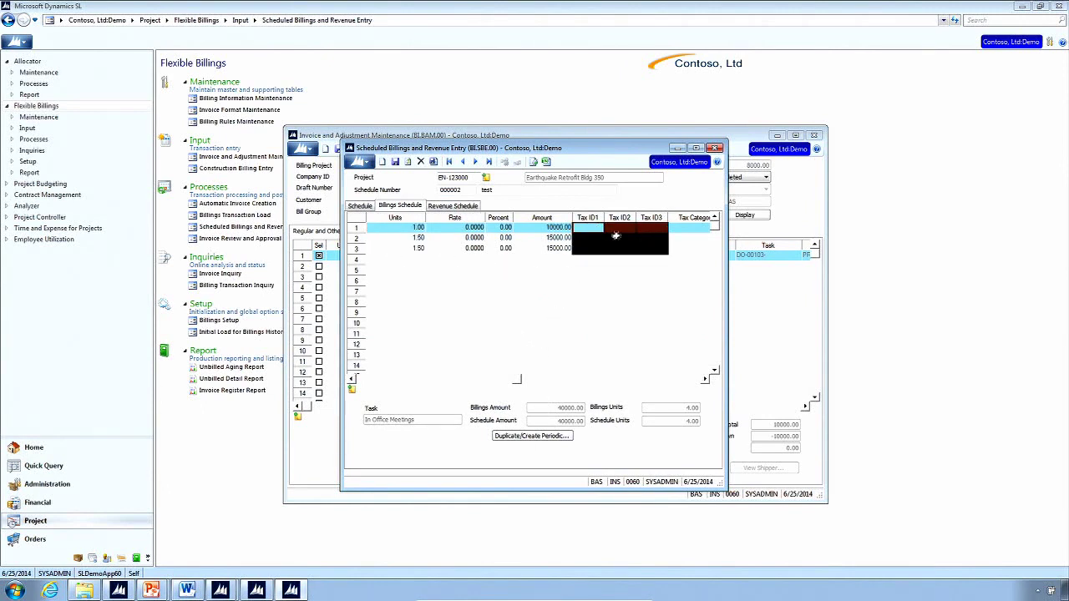
left_click(454, 206)
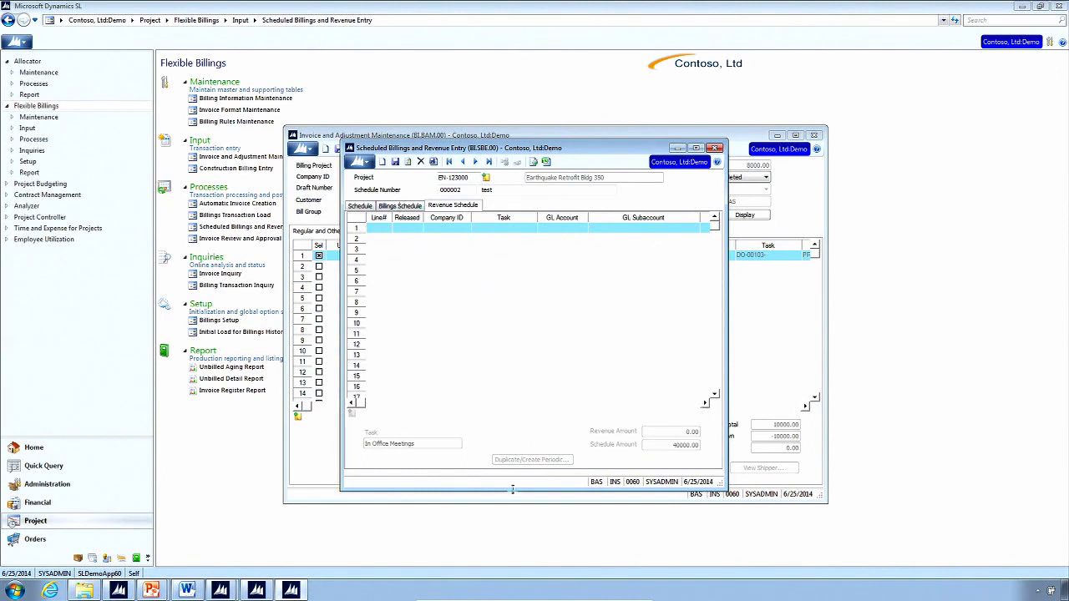
left_click(366, 206)
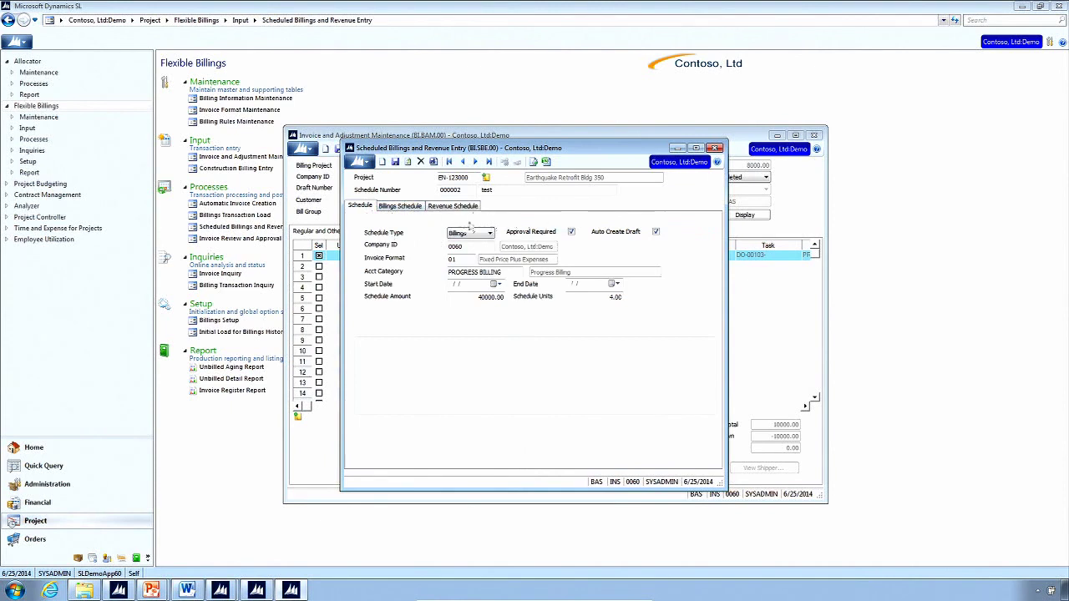
Return to the Flexible Billings menu, and switch to the PowerPoint slide show to advance the presentation.
left_click(378, 50)
left_click(258, 229)
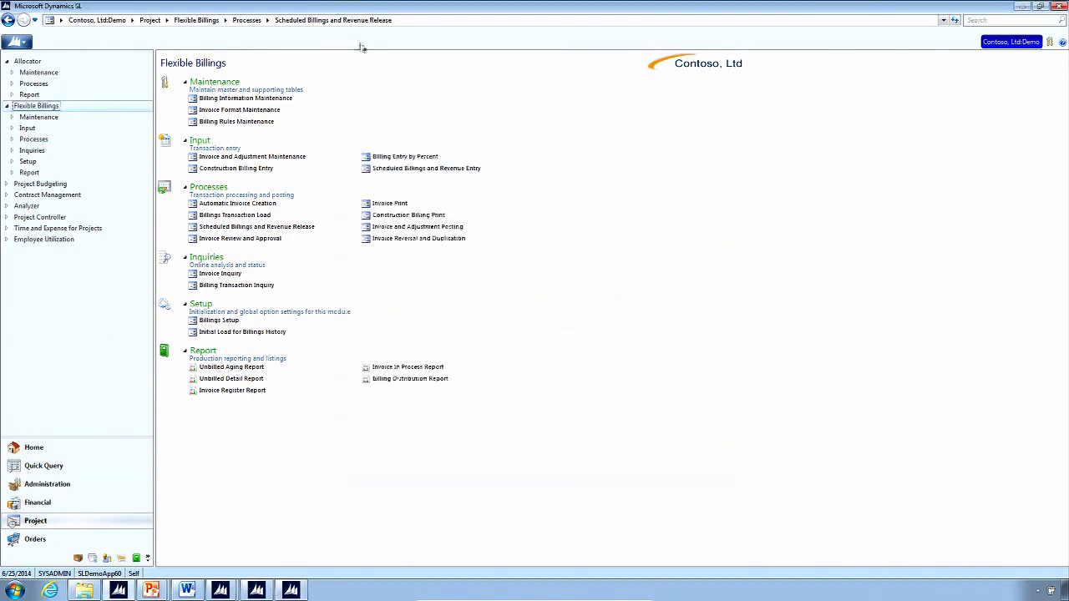
left_click(245, 158)
left_click(153, 589)
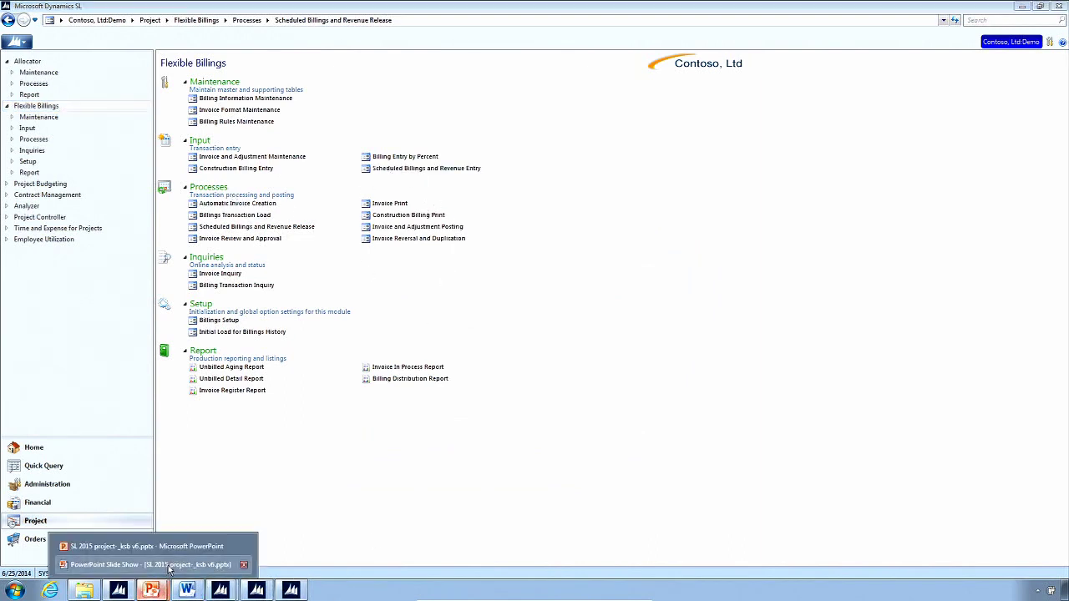
left_click(168, 566)
key("Right")
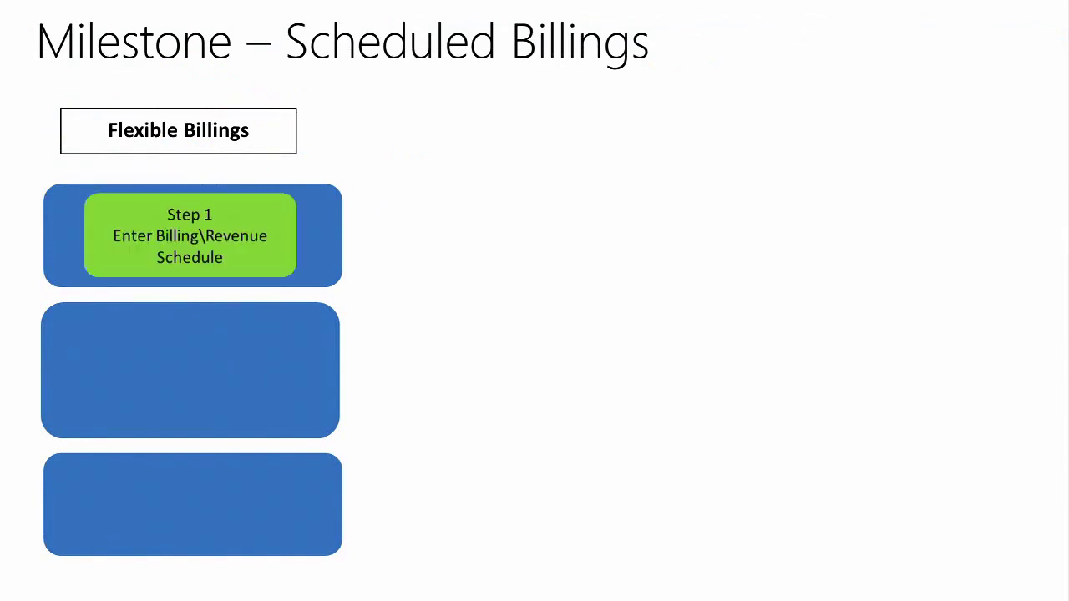
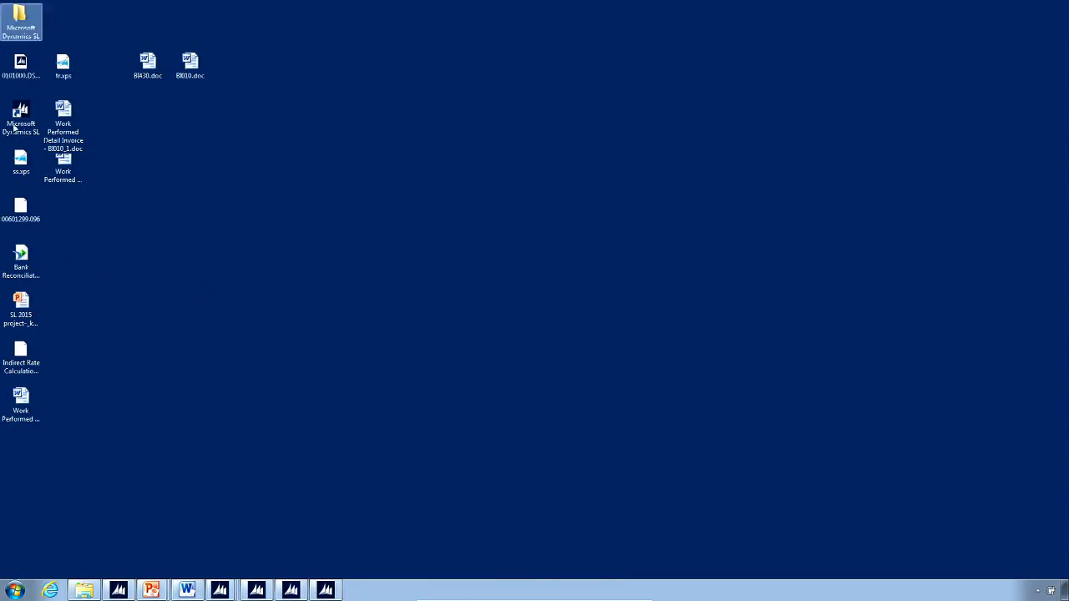
Switch back to Microsoft Dynamics SL and open Construction Billing Entry for the Office Building Construction project GC-123000.
left_click(121, 590)
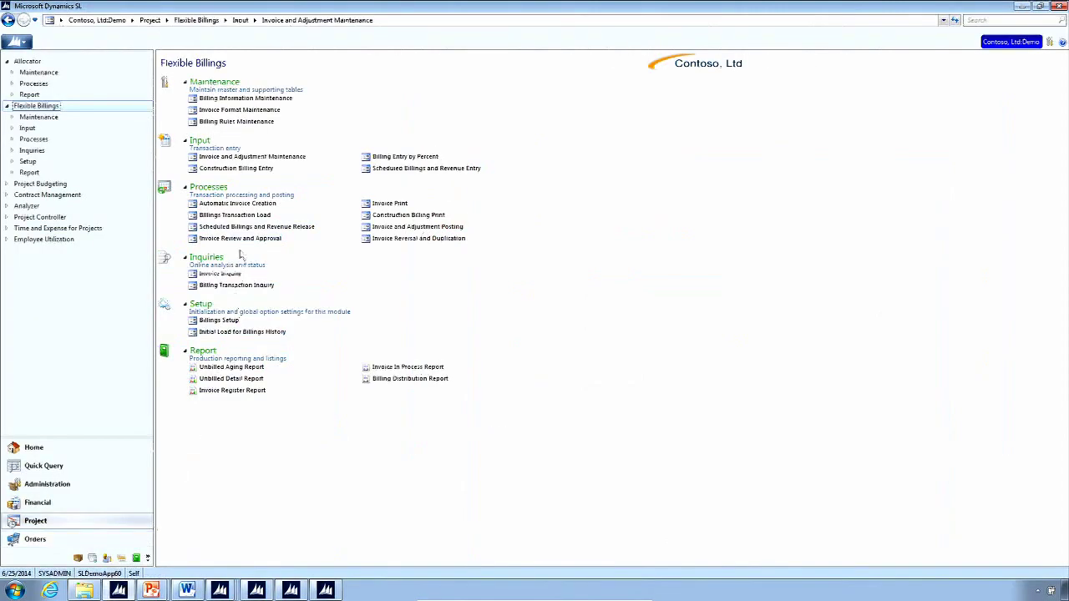
left_click(238, 169)
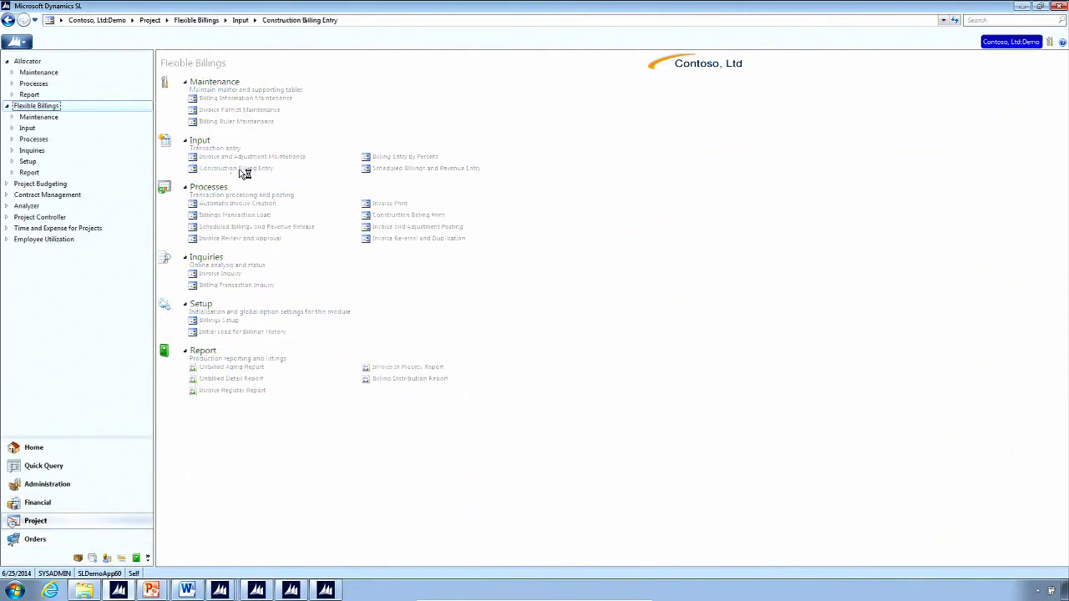
left_click(402, 175)
key("F3")
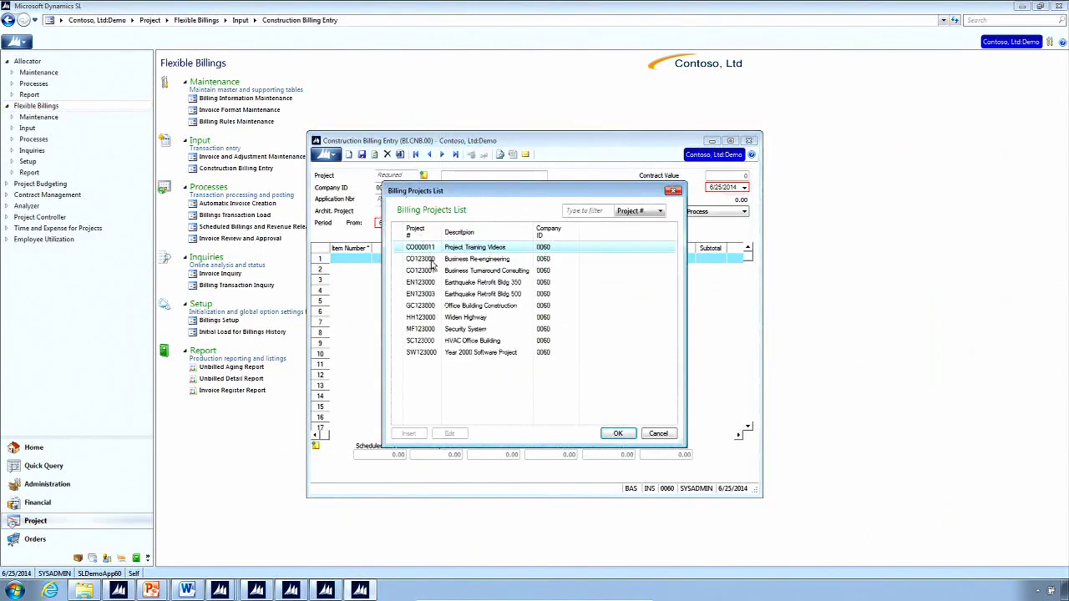
double_click(422, 308)
Look up the project's billing applications and load application 000001.
left_click(403, 200)
key("F3")
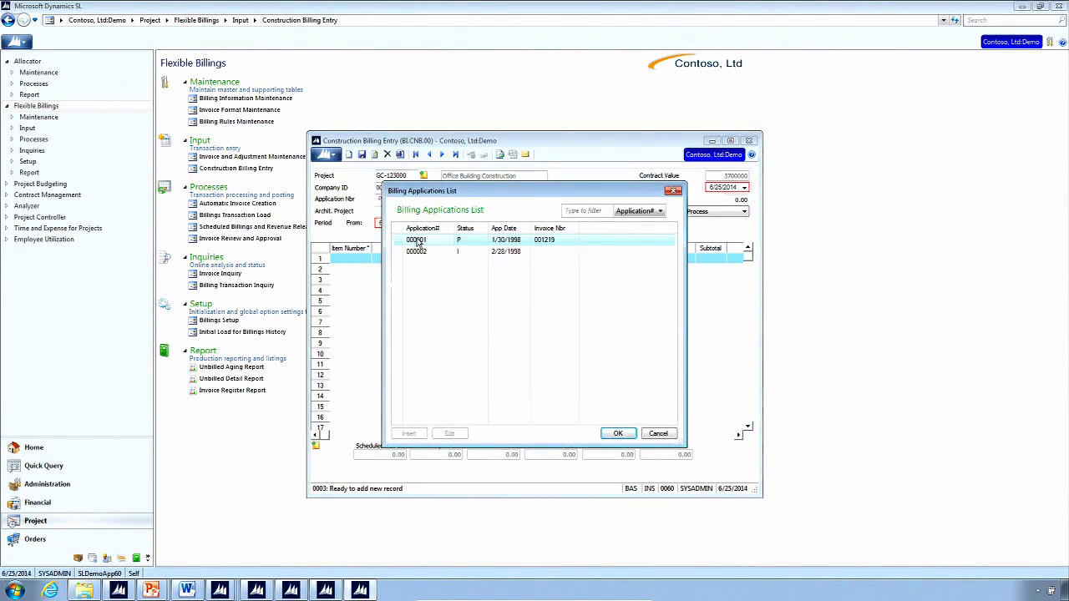
double_click(418, 241)
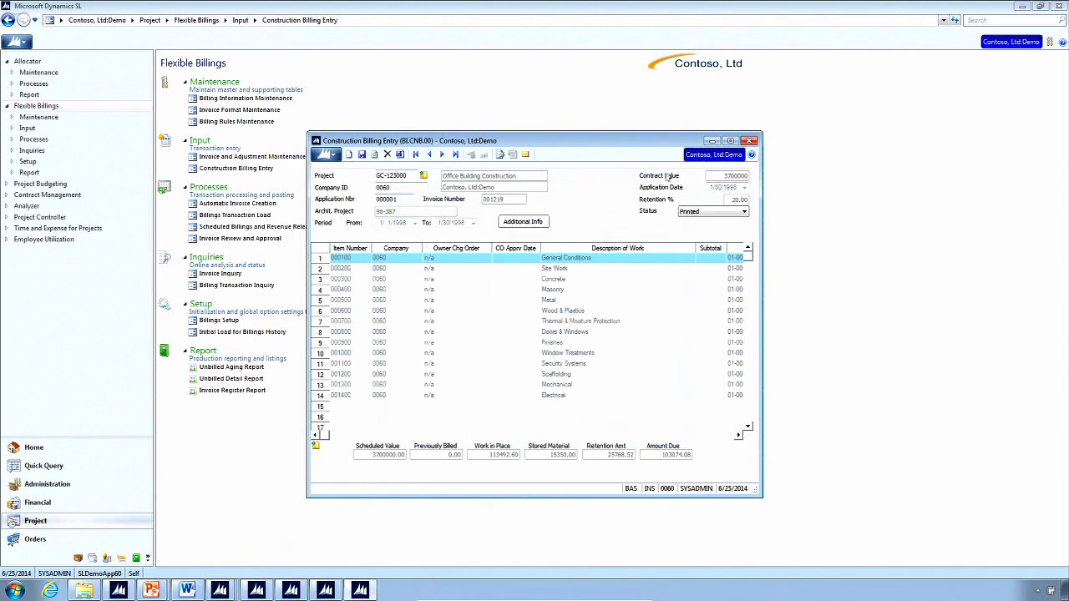
Collapse the Company column and narrow the Description of Work column, and check the lines' change orders, item numbers and descriptions.
left_click_drag(492, 248, 372, 249)
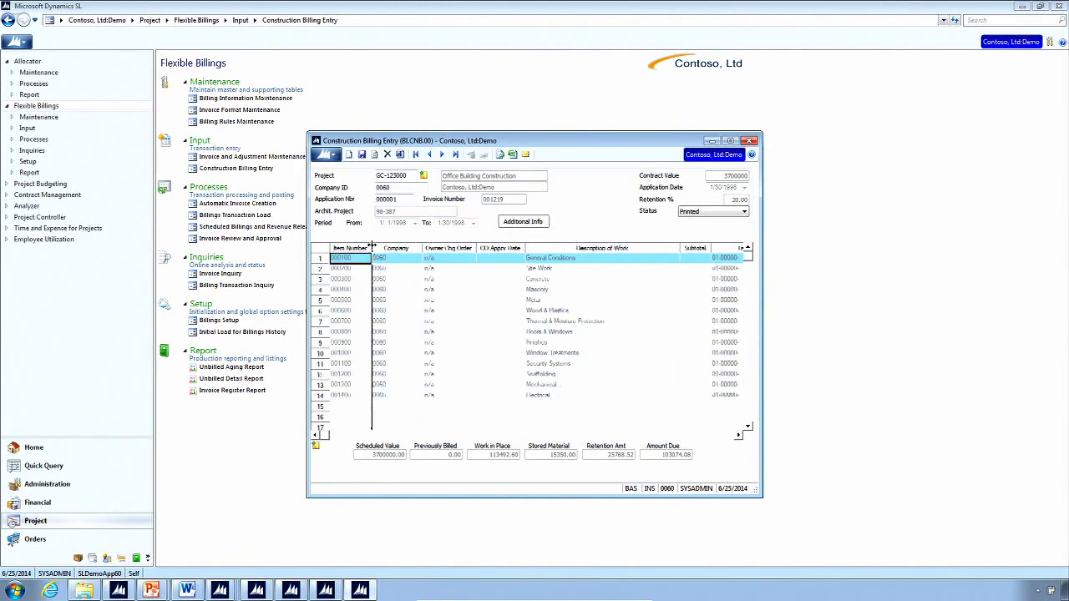
left_click_drag(628, 252, 568, 248)
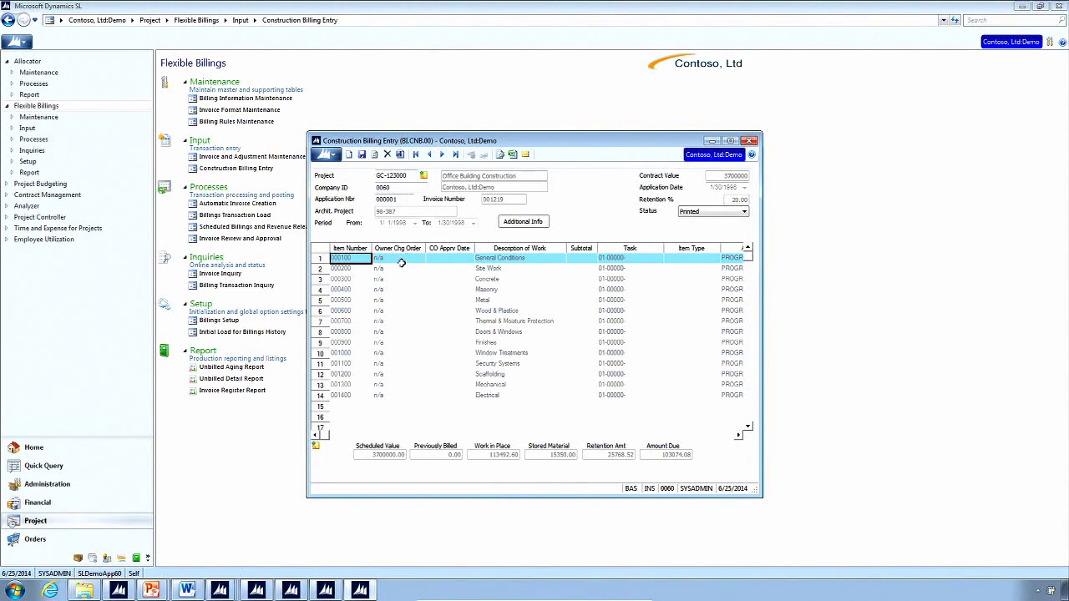
left_click_drag(401, 258, 406, 393)
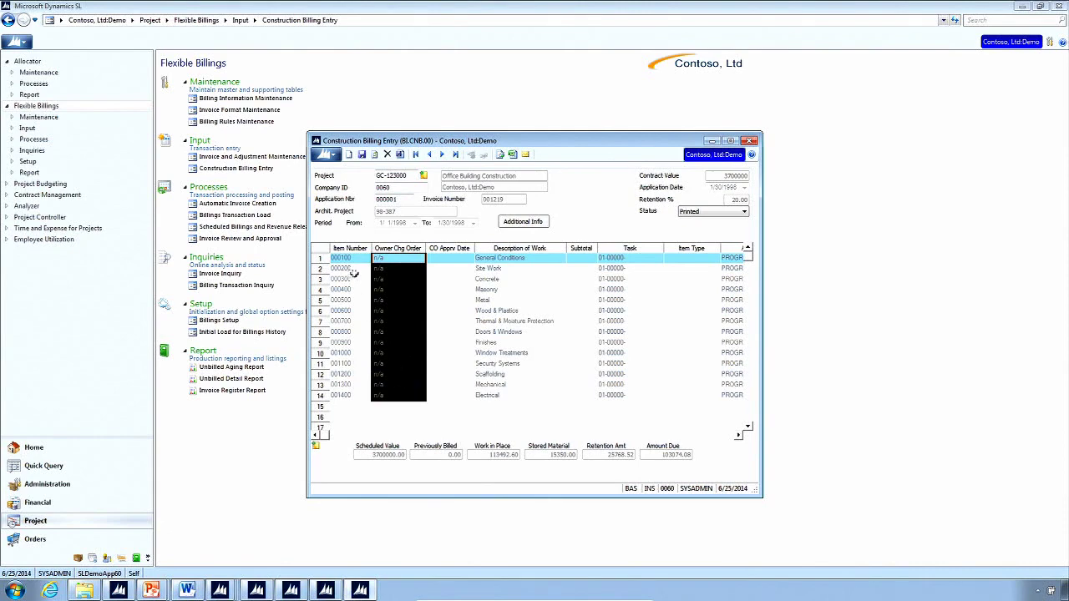
left_click_drag(349, 259, 350, 380)
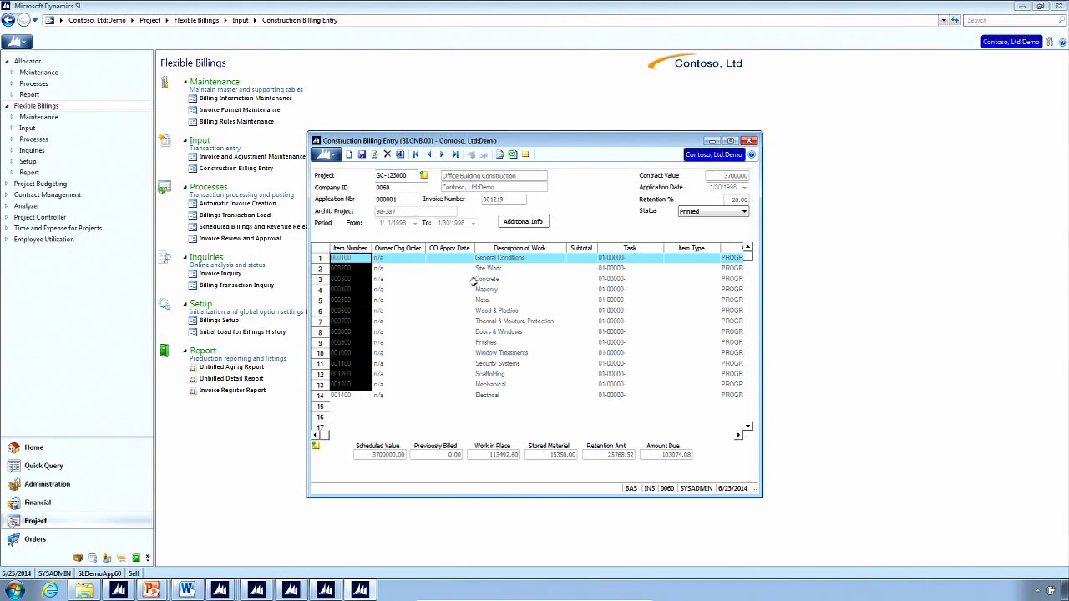
left_click(498, 257)
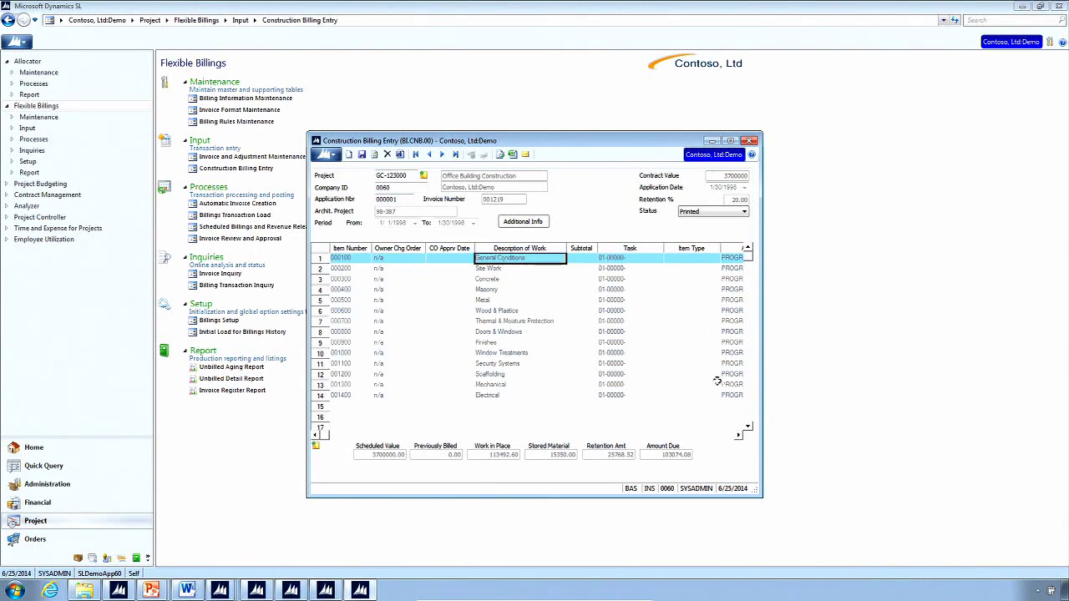
Maximize the Construction Billing Entry window and review the lines' account categories, scheduled values and previously billed amounts.
left_click(731, 141)
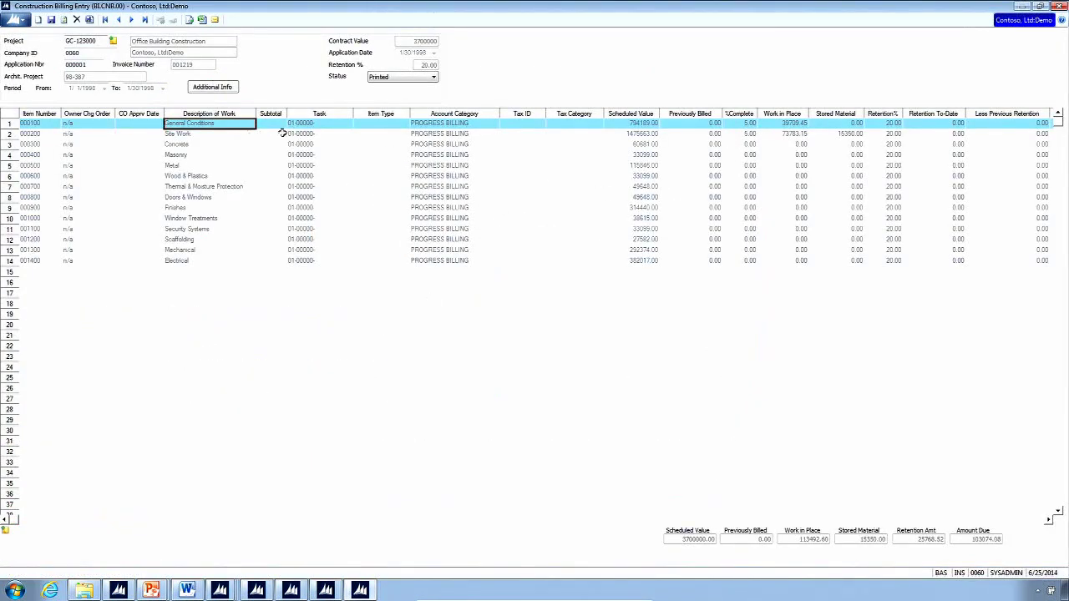
left_click_drag(452, 123, 474, 261)
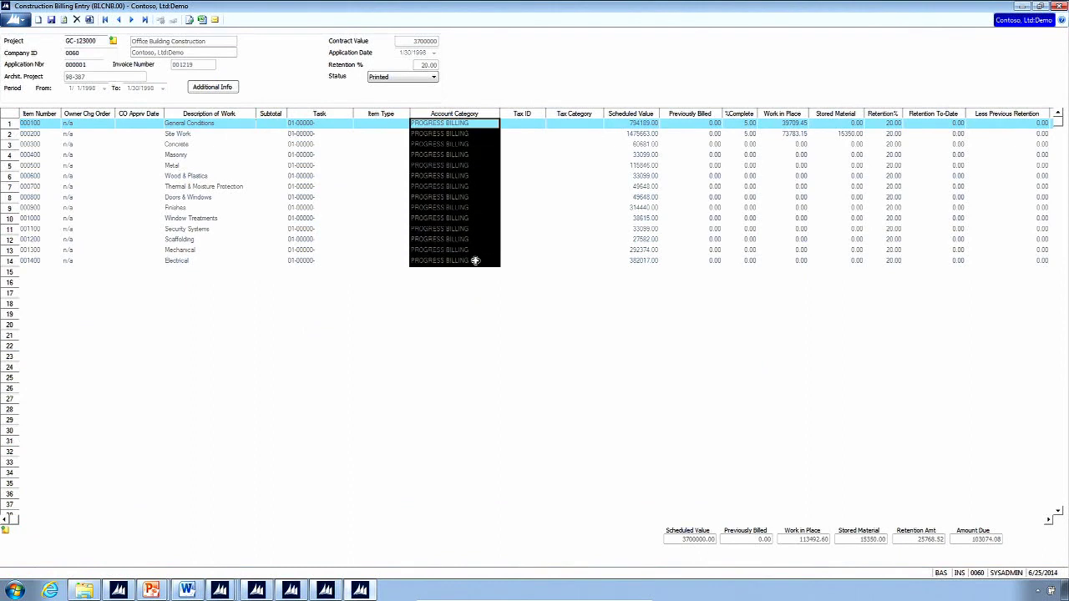
left_click(460, 126)
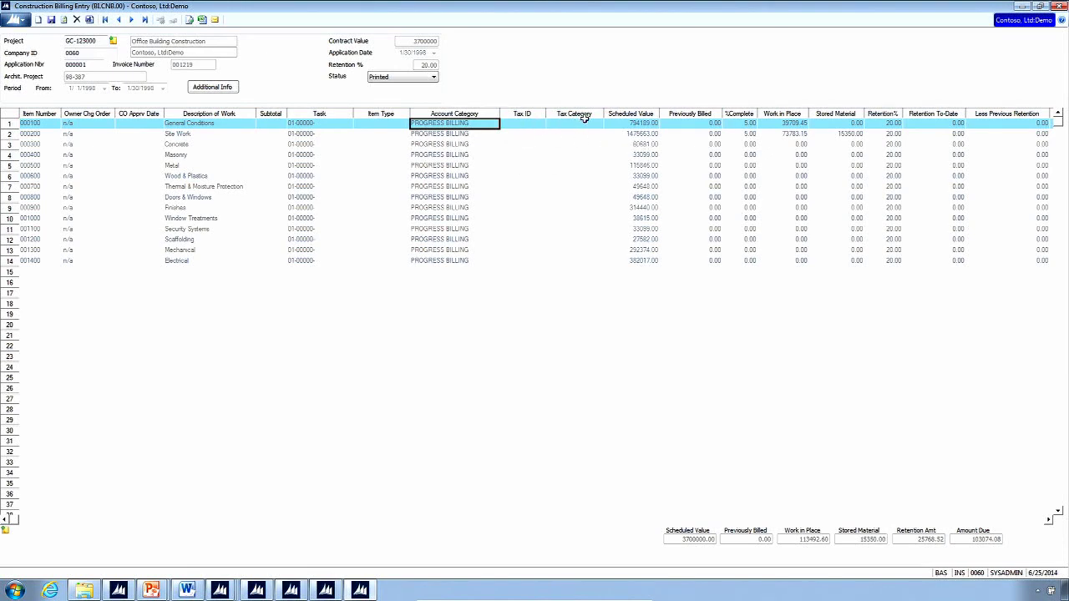
left_click_drag(630, 125, 647, 226)
mouse_move(703, 127)
left_mouse_down()
mouse_move(714, 157)
mouse_move(712, 124)
left_mouse_up()
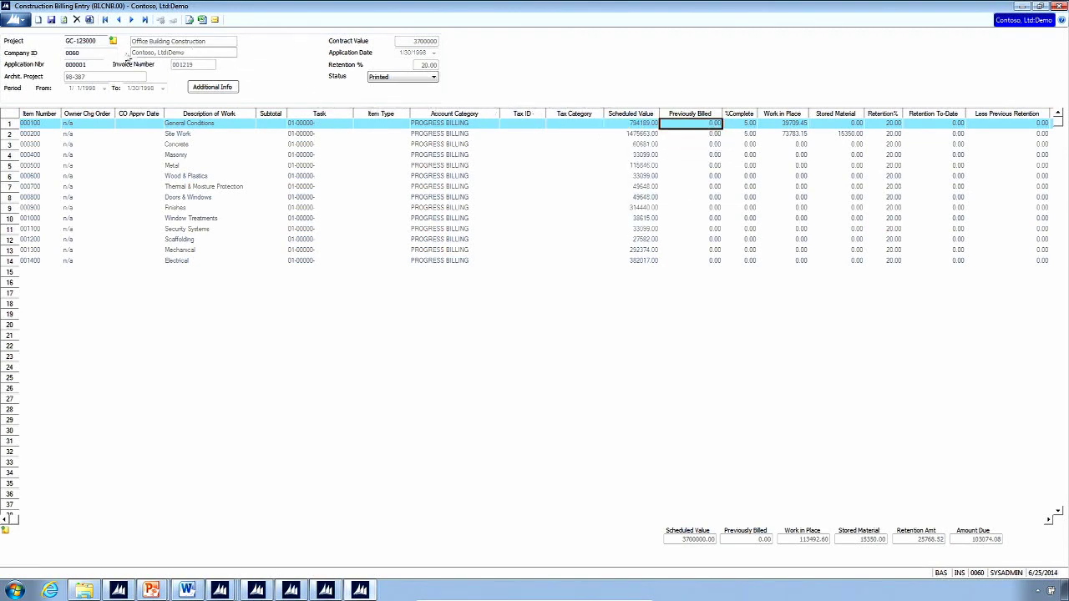
Check the application number and the previously billed, percent complete, stored material and retention percent values of the first two lines.
left_click(89, 63)
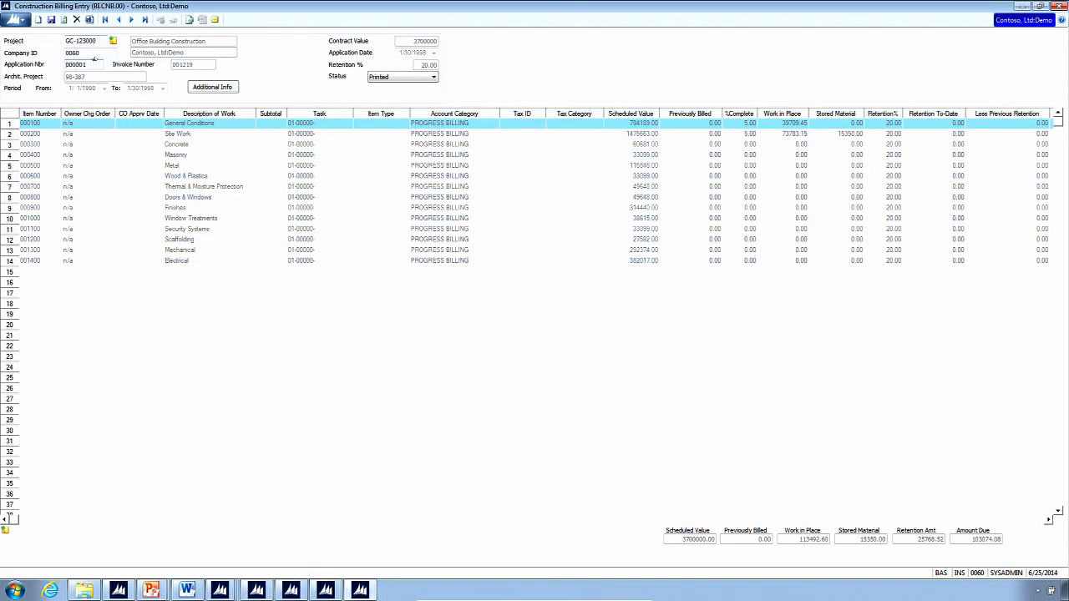
double_click(94, 63)
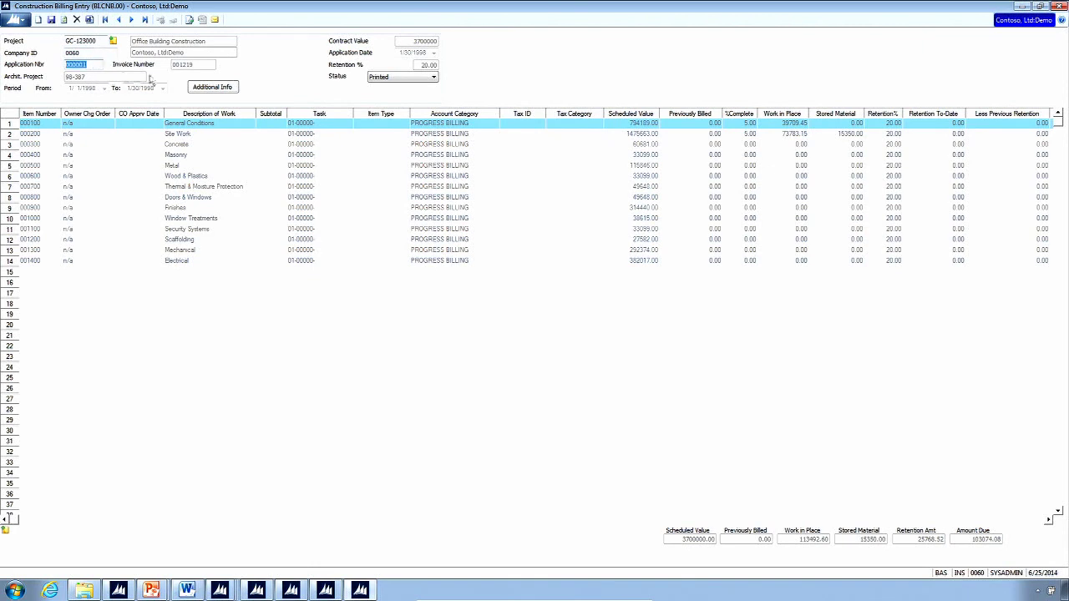
left_click(711, 124)
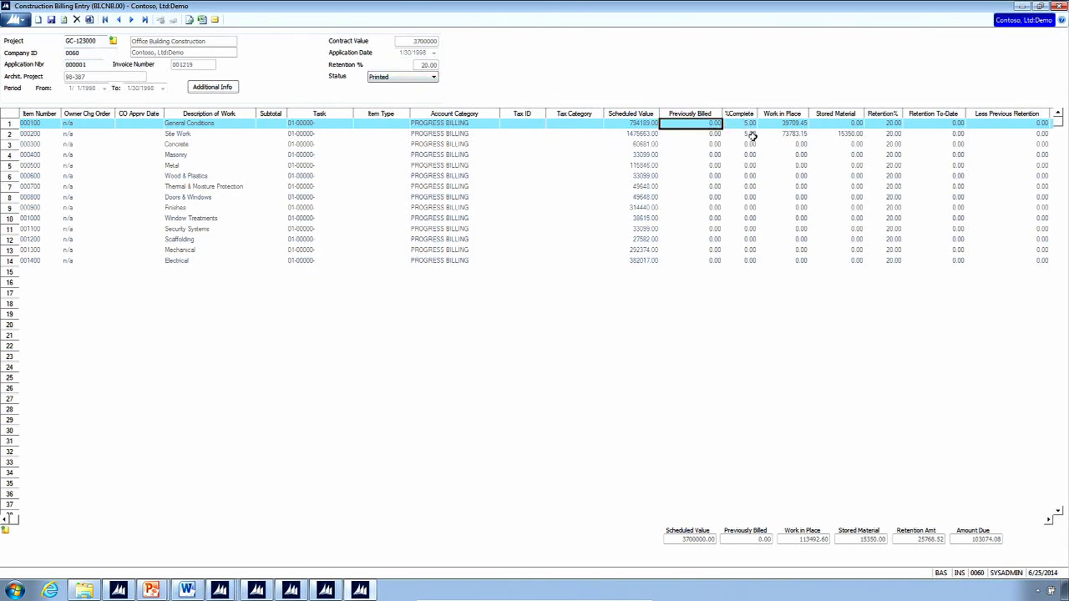
left_click(750, 123)
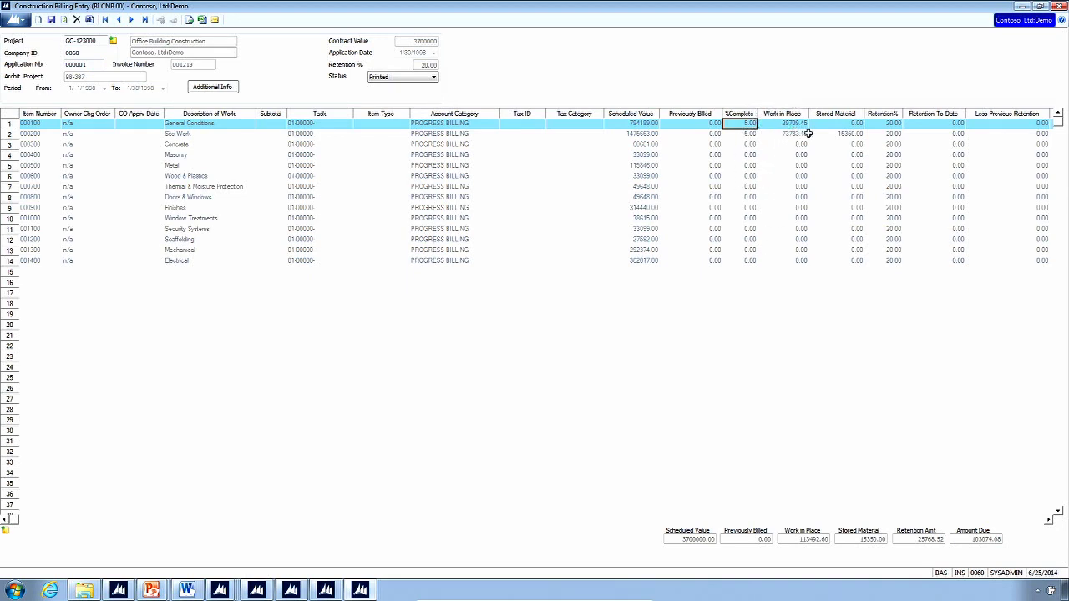
left_click(856, 134)
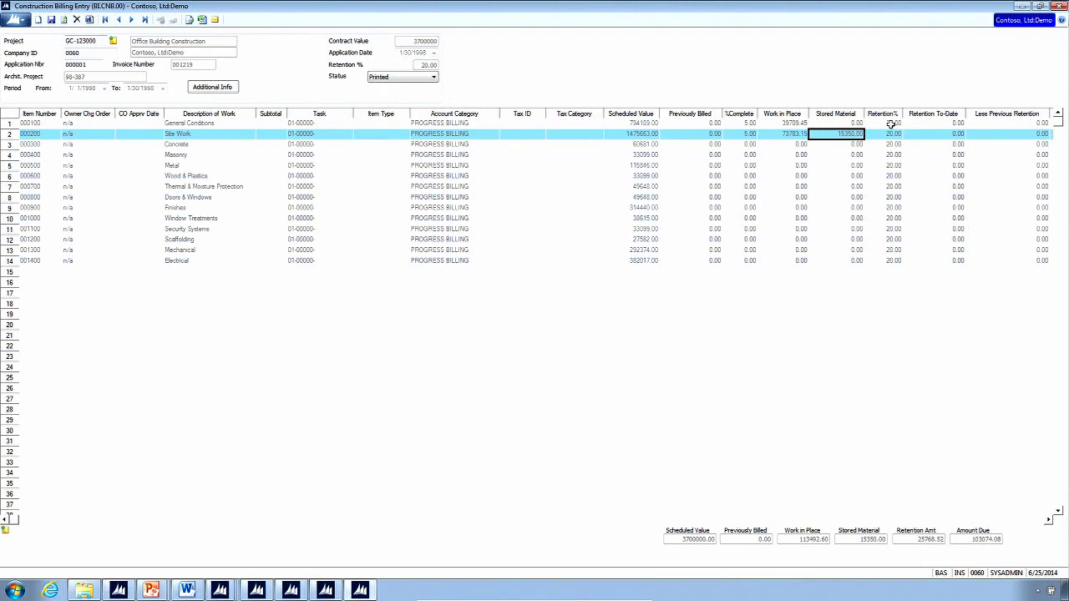
left_click(891, 124)
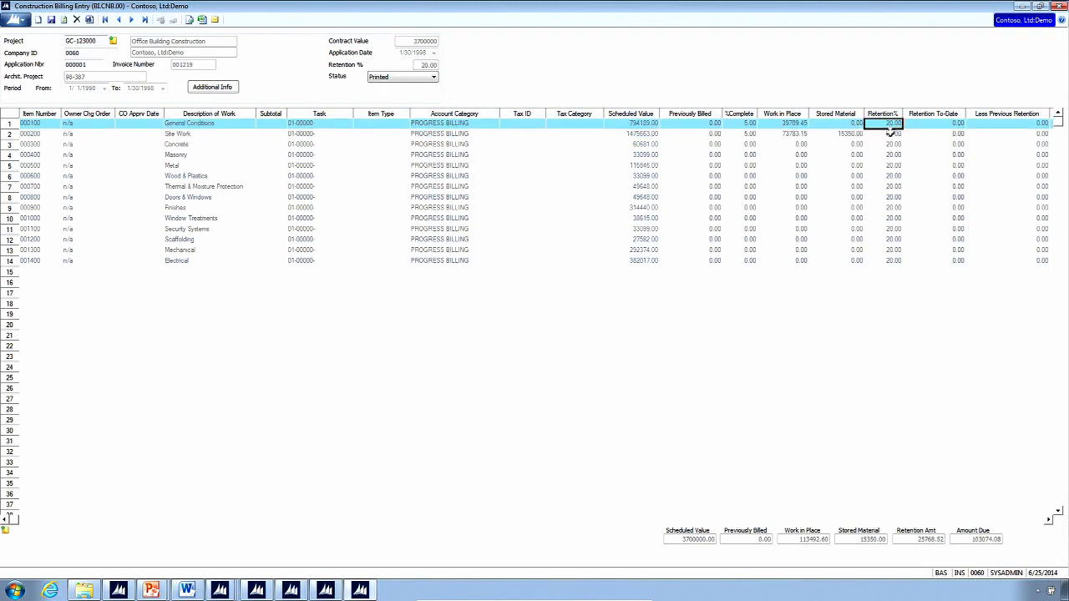
Examine the retention amounts of the General Conditions and Site Work lines against the application's totals.
left_click(1050, 520)
left_click(1049, 521)
left_click(1049, 520)
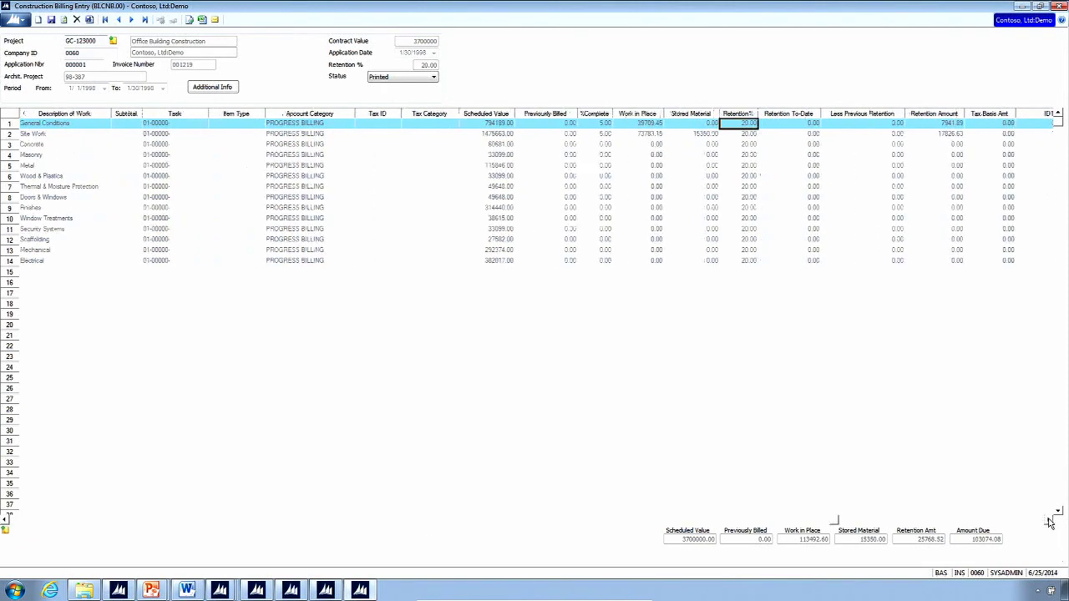
left_click(1049, 520)
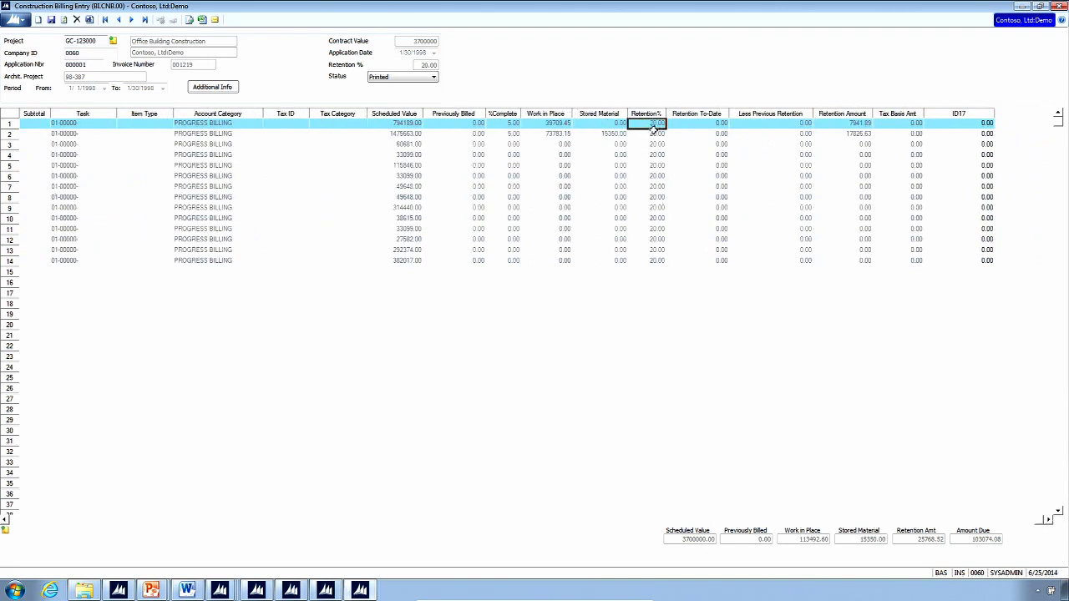
left_click_drag(859, 123, 863, 131)
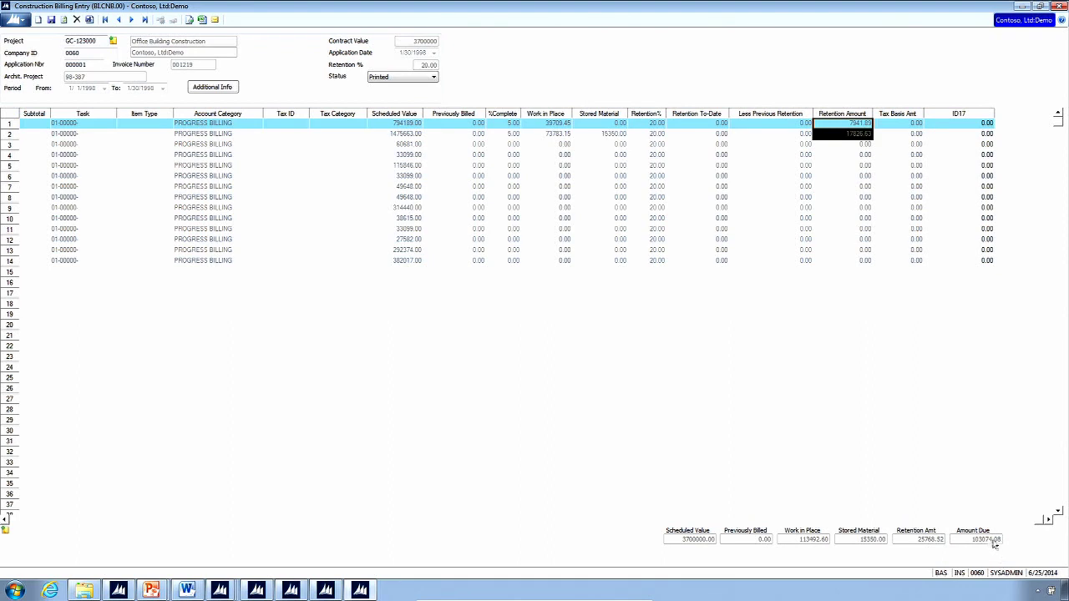
left_click(903, 396)
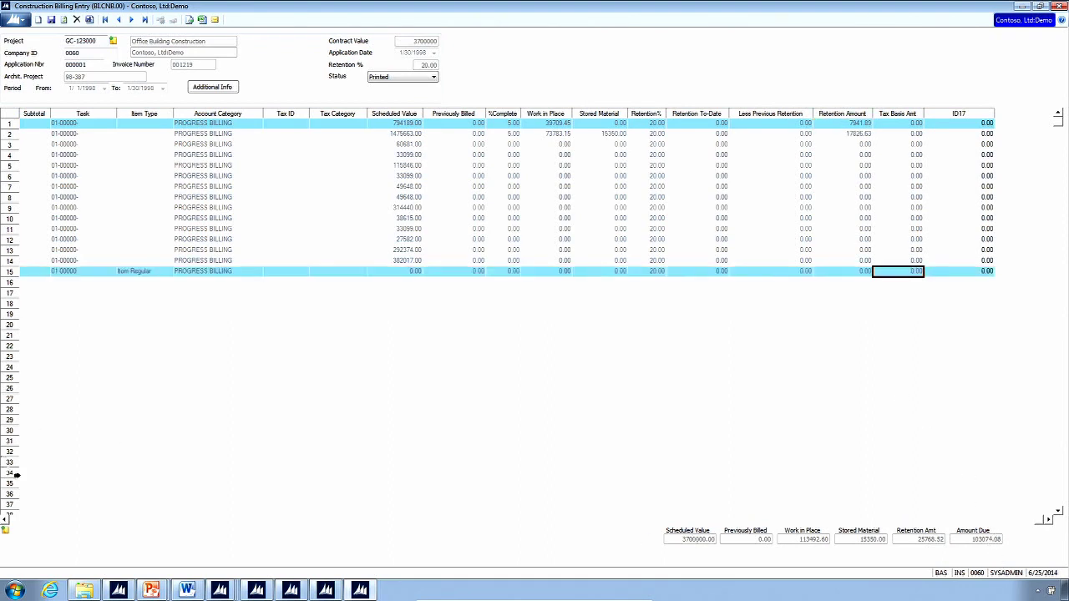
Load billing application 000002 of project GC-123000 in place of application 000001.
left_click(21, 523)
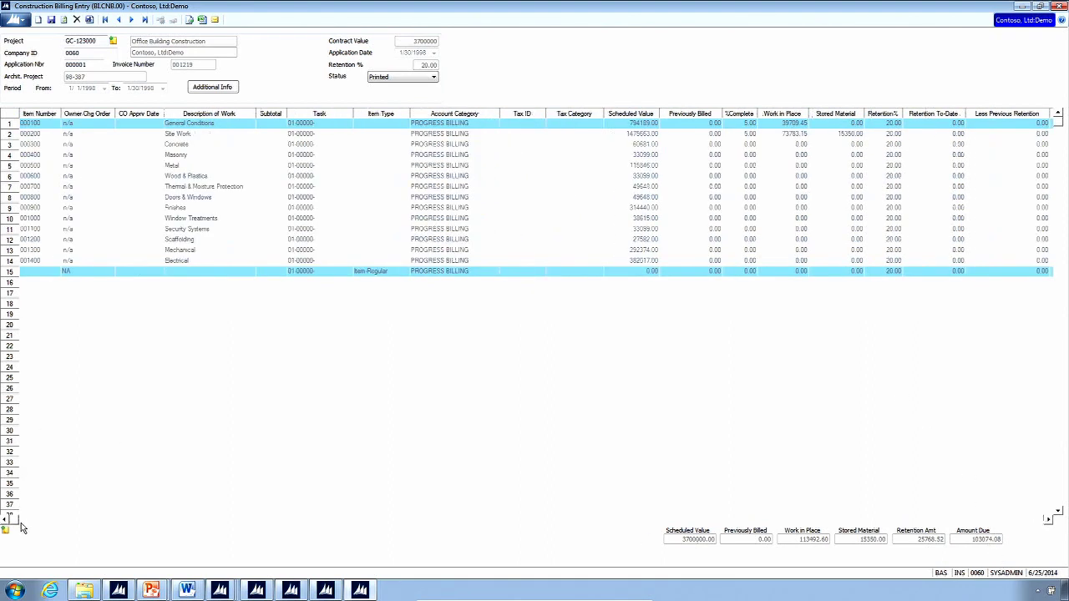
left_click(86, 65)
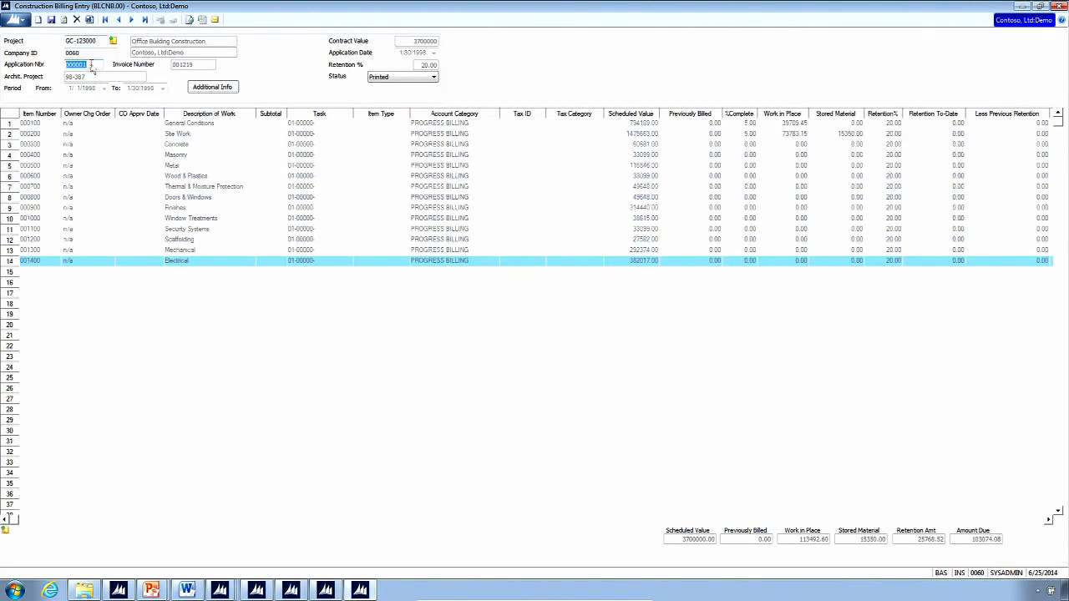
double_click(91, 65)
double_click(417, 226)
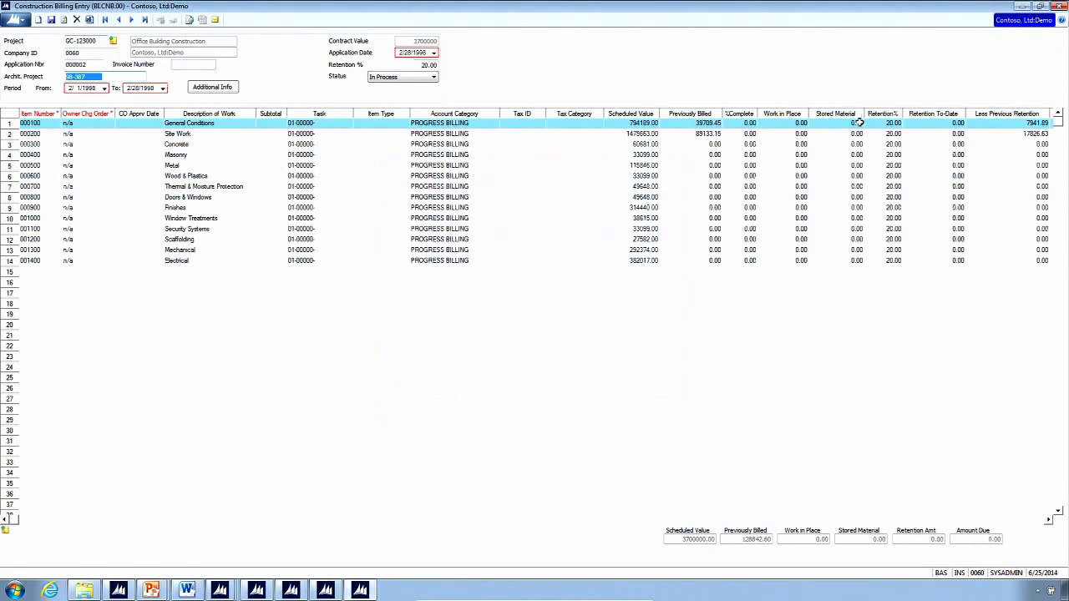
Check the General Conditions line's previously billed, work in place and stored material amounts in application 000002.
left_click(710, 122)
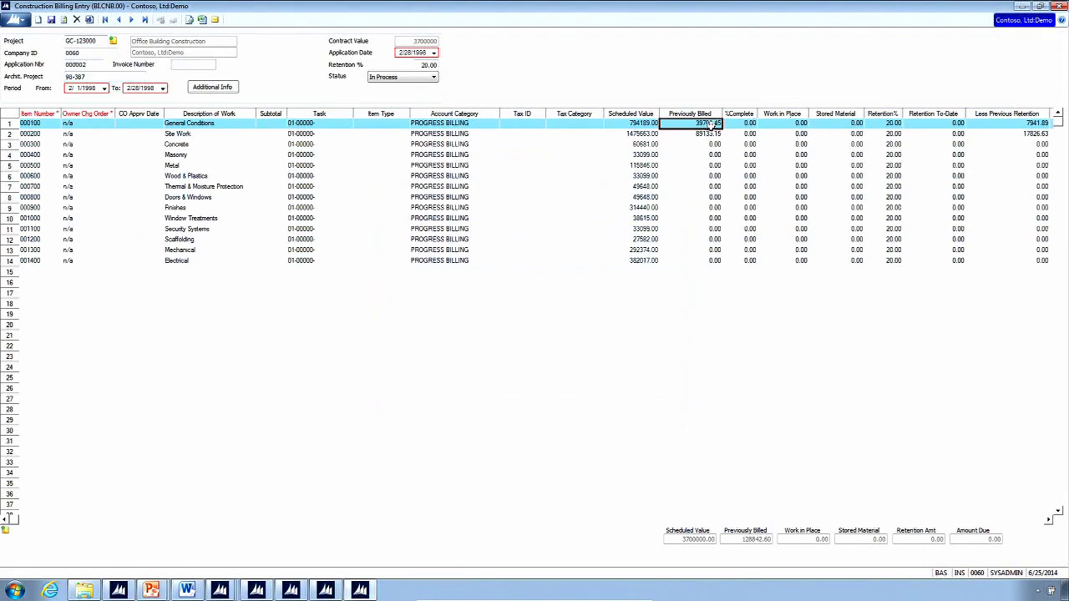
left_click(804, 124)
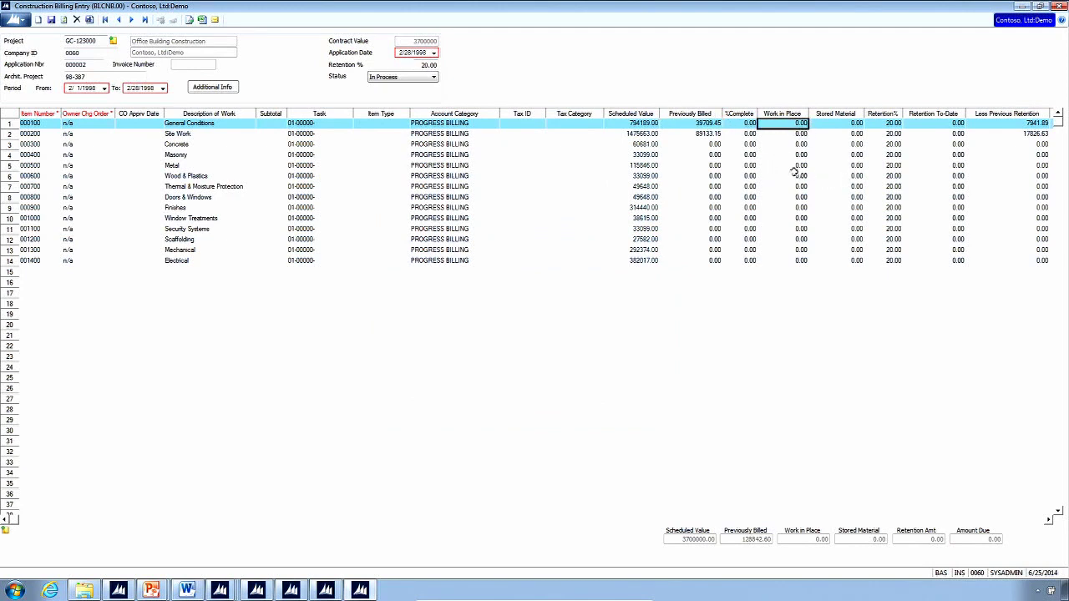
key("Tab")
key("Tab")
key("Tab")
key("Tab")
key("Tab")
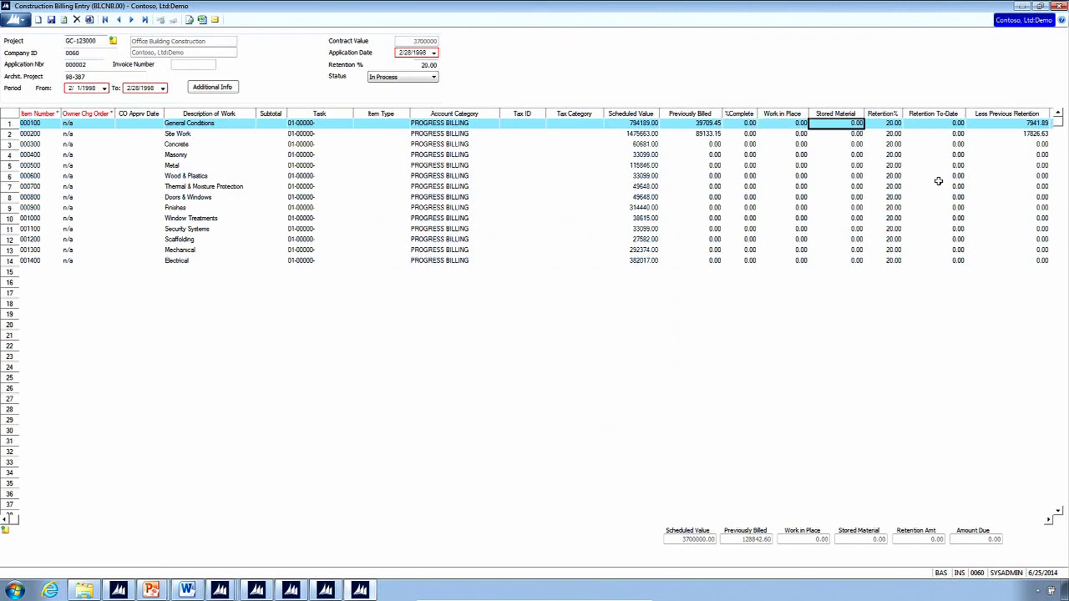
Set the General Conditions line's percent complete to 70.
key("shift+Tab")
key("shift+Tab")
key("shift+Tab")
key("shift+Tab")
key("shift+Tab")
key("shift+Tab")
type("70")
key("Tab")
key("Down")
key("shift+Tab")
key("shift+Tab")
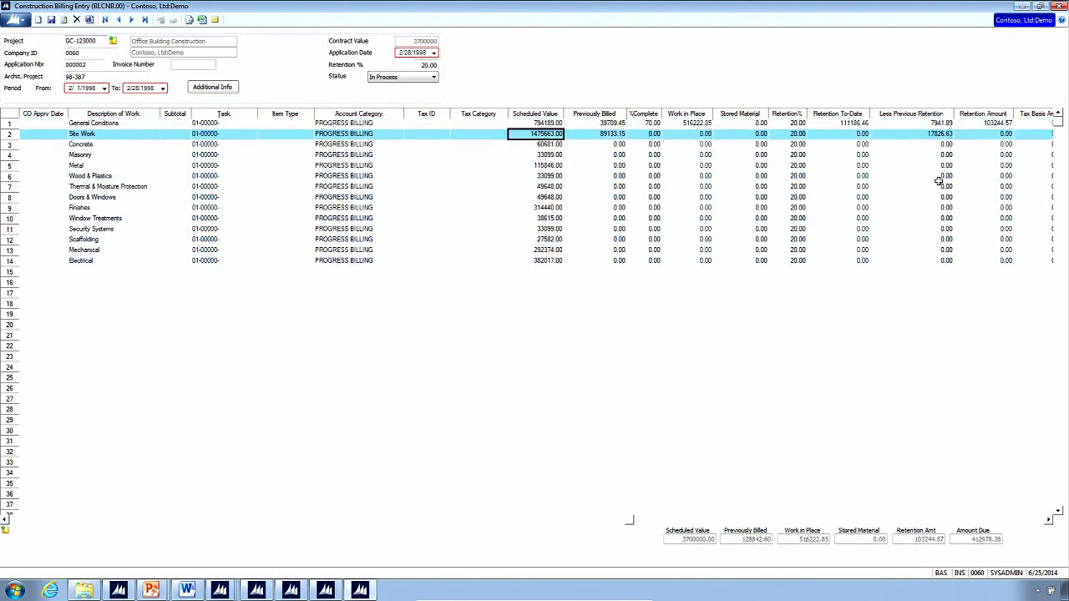
Set the Masonry line's percent complete to 30 and save the billing application.
key("Down")
key("Tab")
key("Tab")
key("Down")
type("30")
key("Tab")
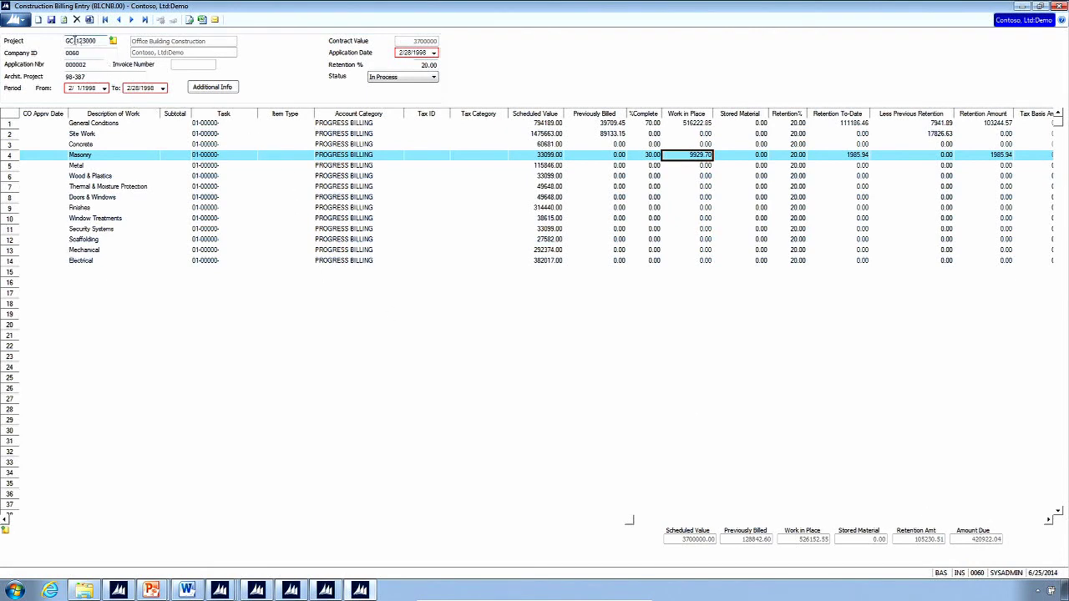
left_click(51, 19)
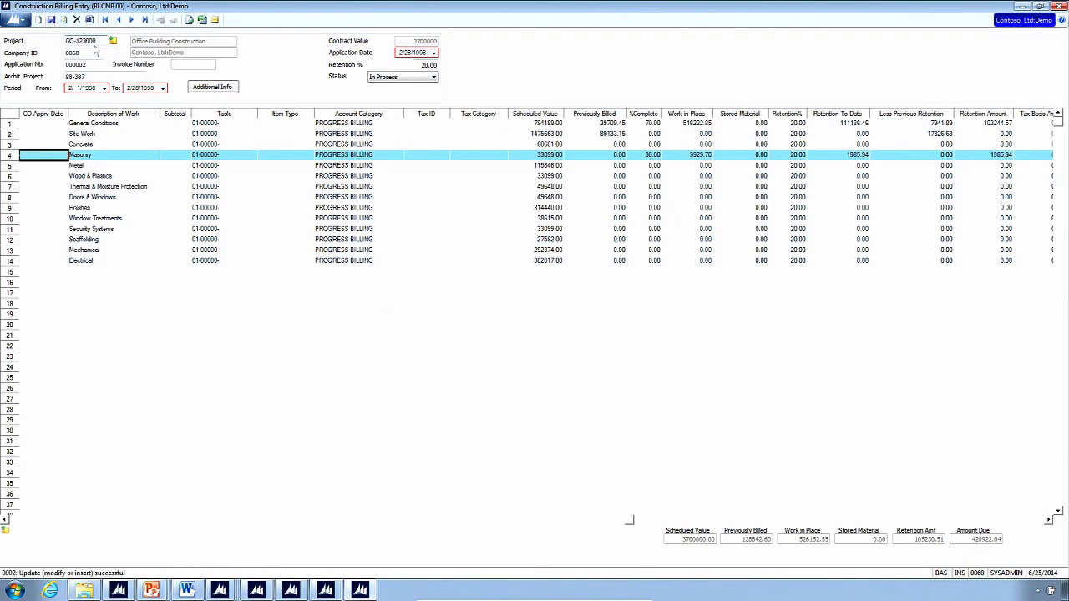
Look at the printer options from the main Flexible Billings window, and open the Construction Billing Print screen.
left_click(113, 594)
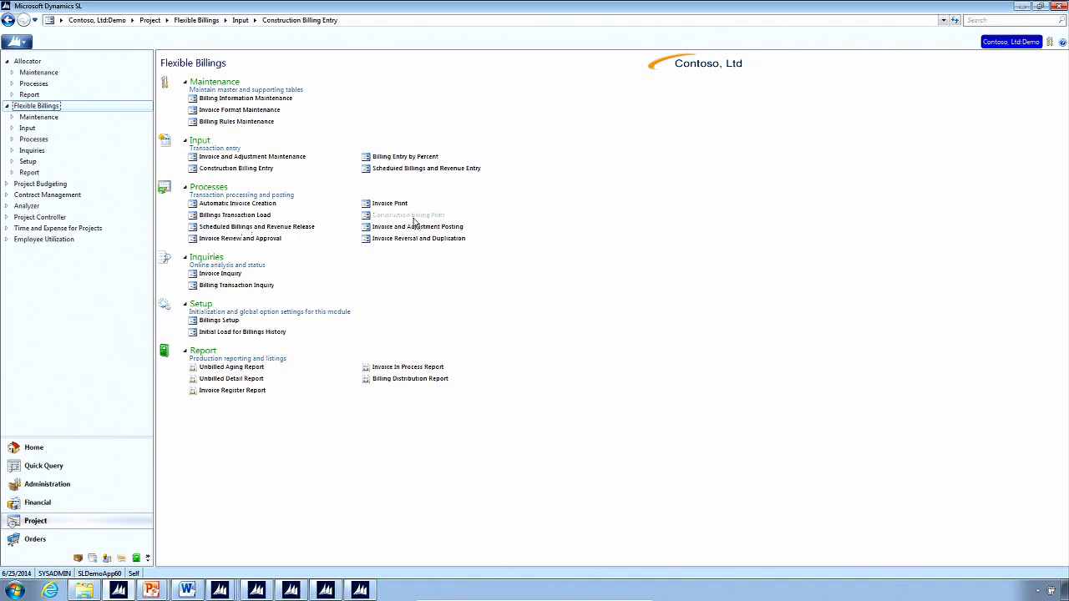
left_click(22, 47)
left_click(52, 140)
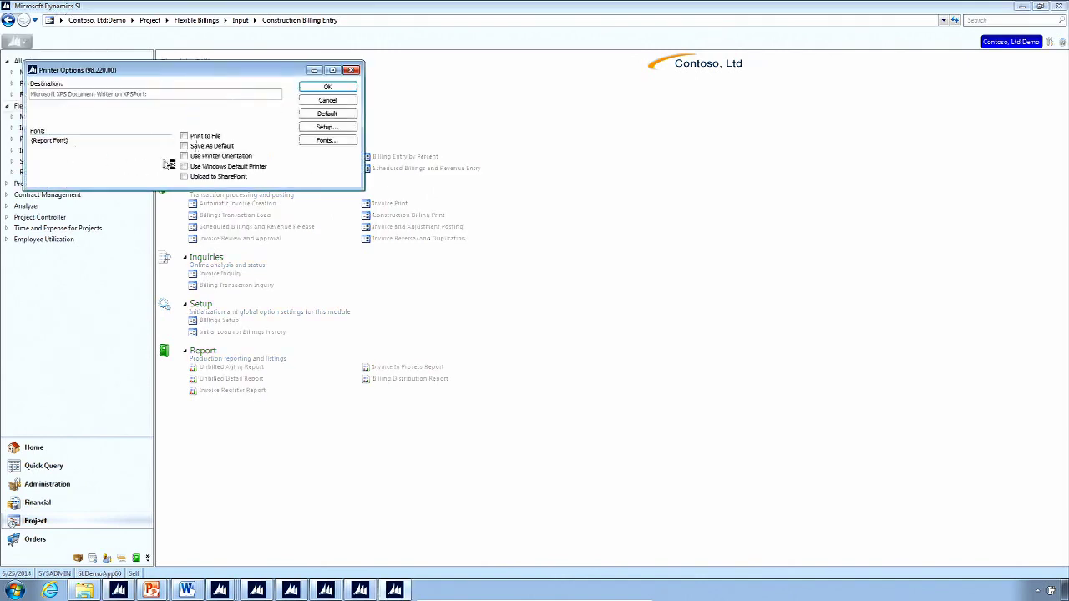
left_click(351, 70)
left_click(431, 216)
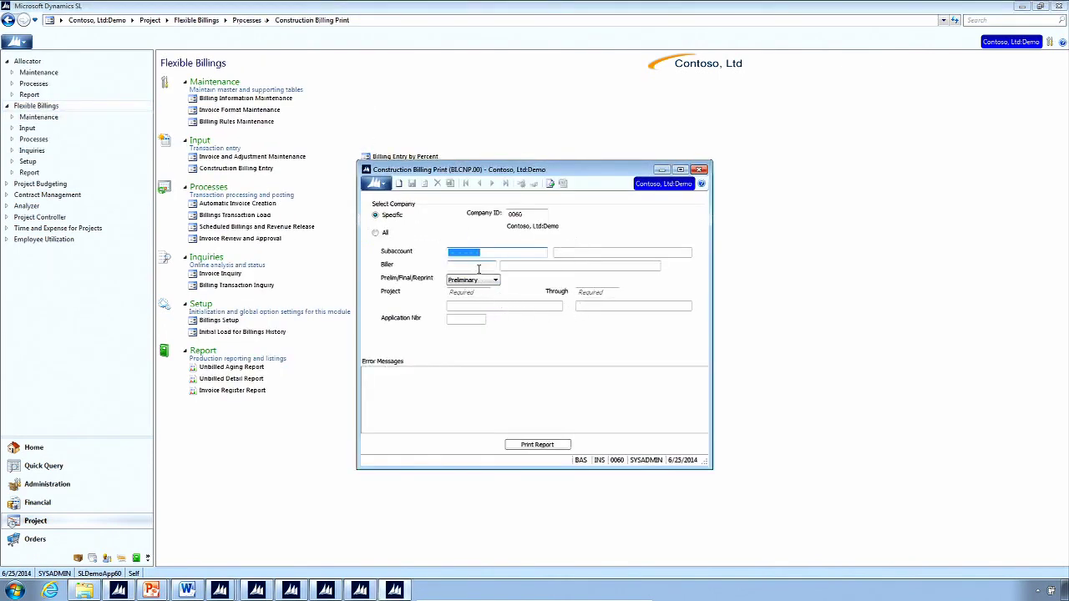
Set the status of billing application 000002 to Approved for Print and save it.
left_click(373, 590)
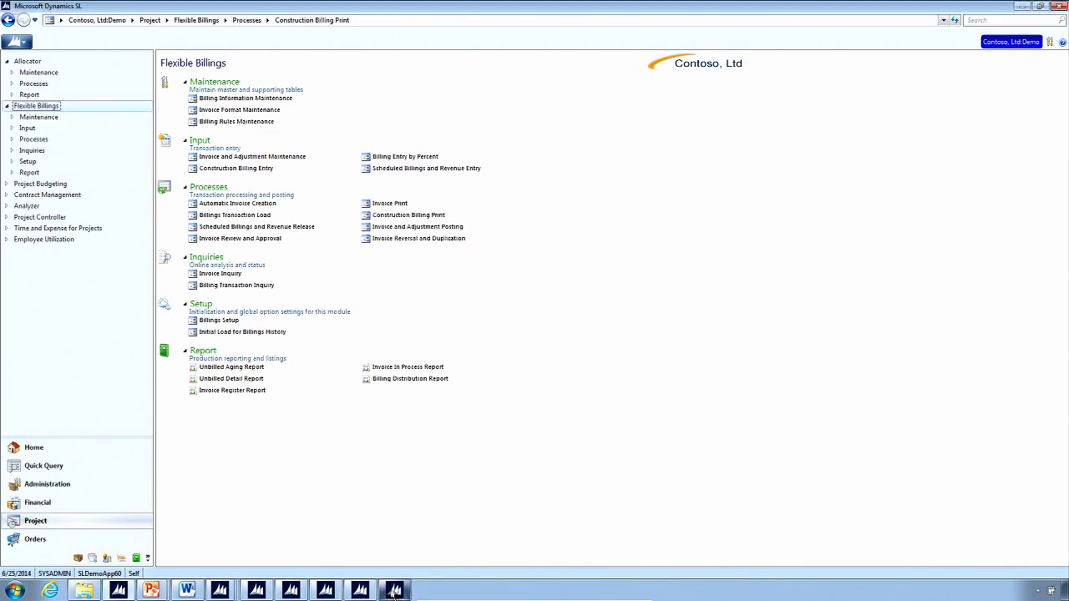
left_click(374, 591)
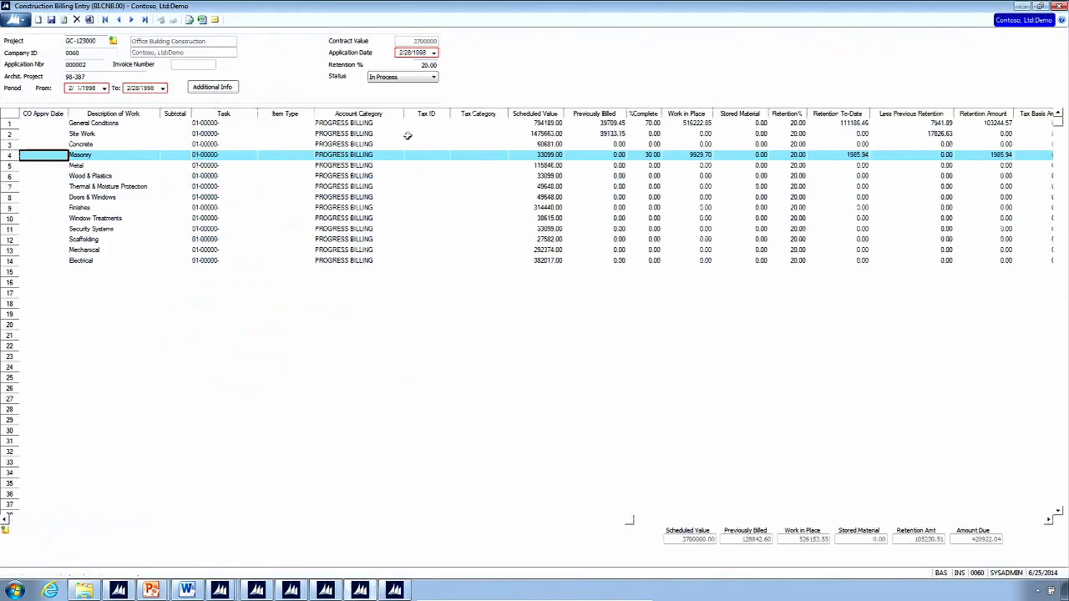
left_click(422, 80)
left_click(421, 80)
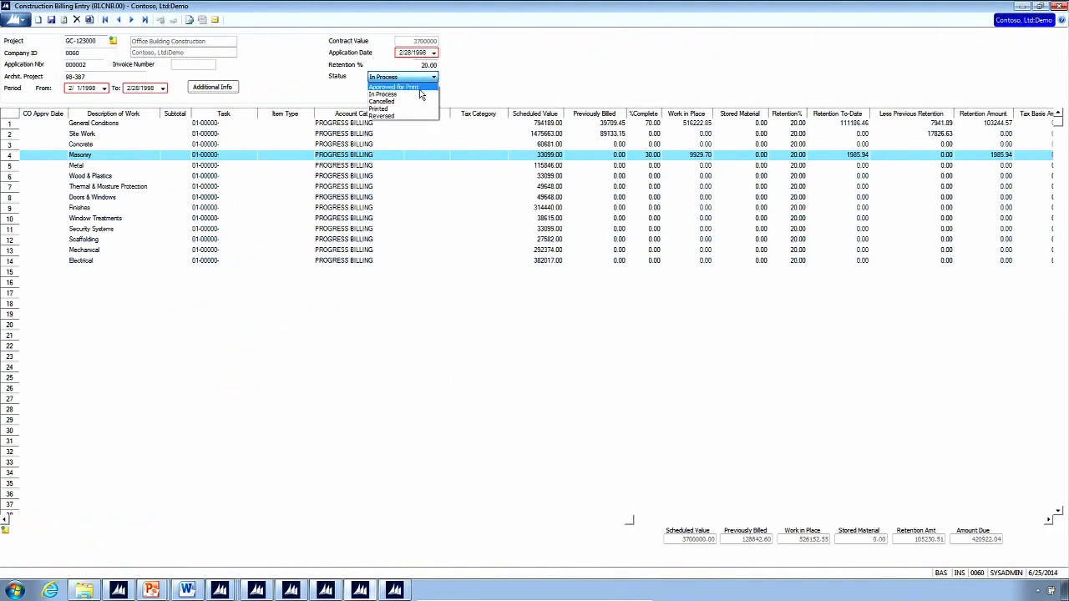
left_click(421, 89)
left_click(52, 20)
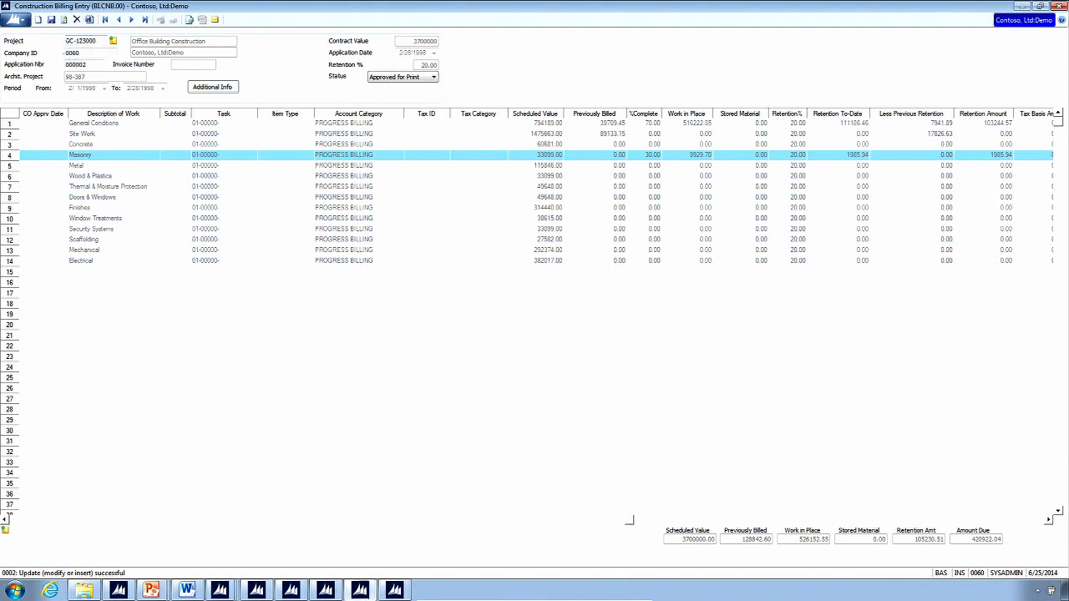
Set up Construction Billing Print for a Final run, choosing project GC-123000 from the approved applications.
left_click(390, 594)
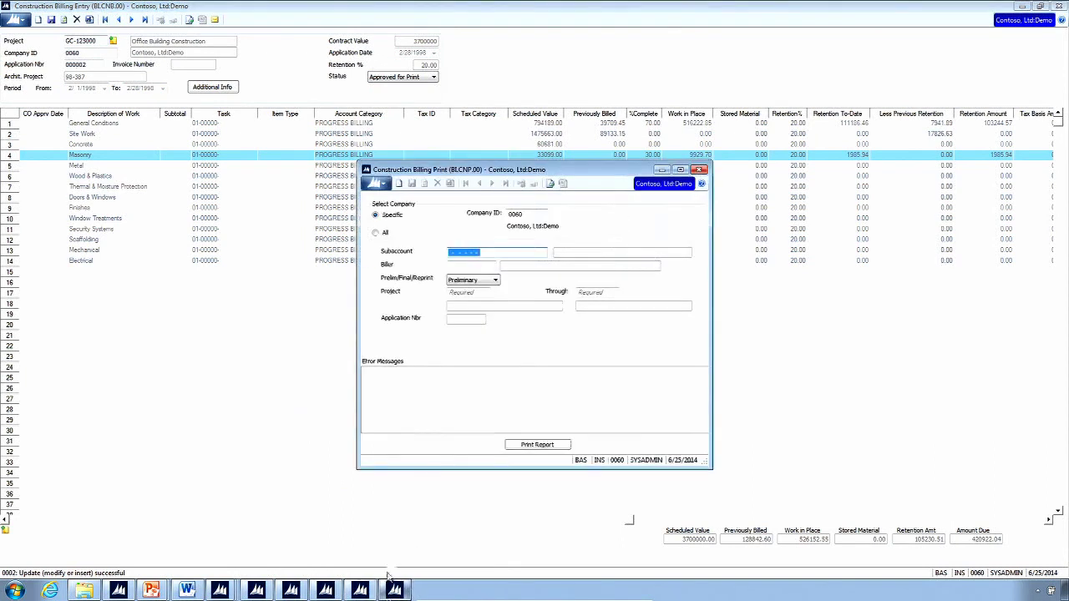
left_click(480, 265)
left_click(489, 280)
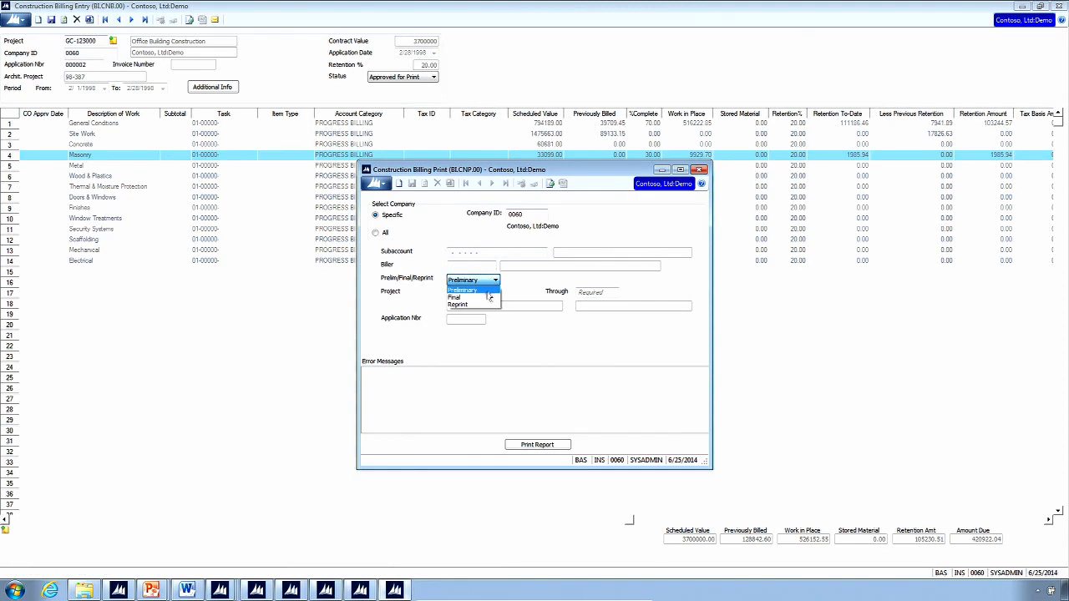
left_click(489, 298)
left_click(473, 294)
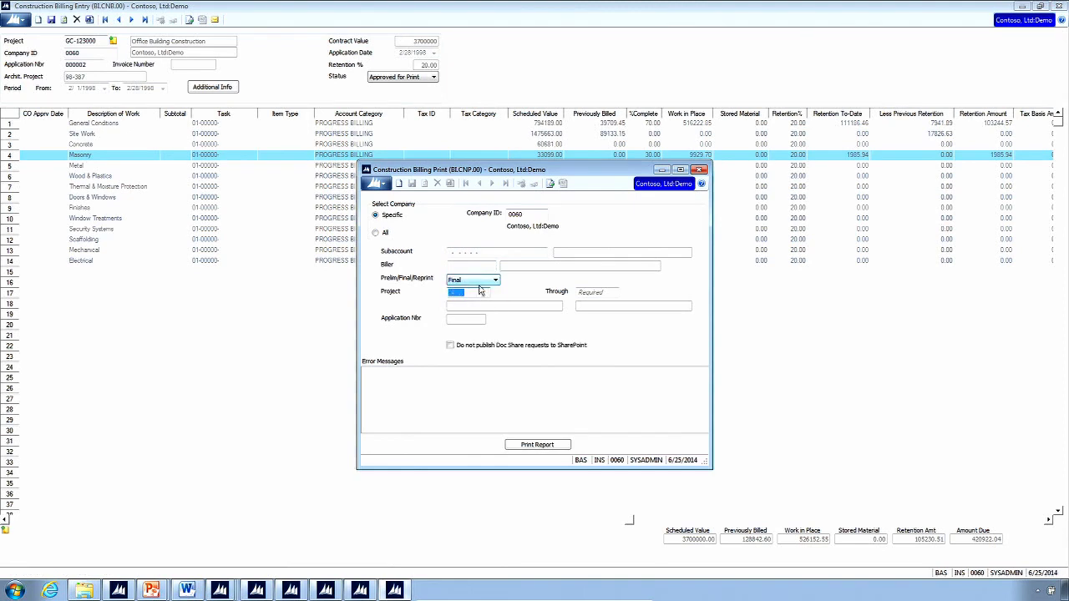
double_click(475, 294)
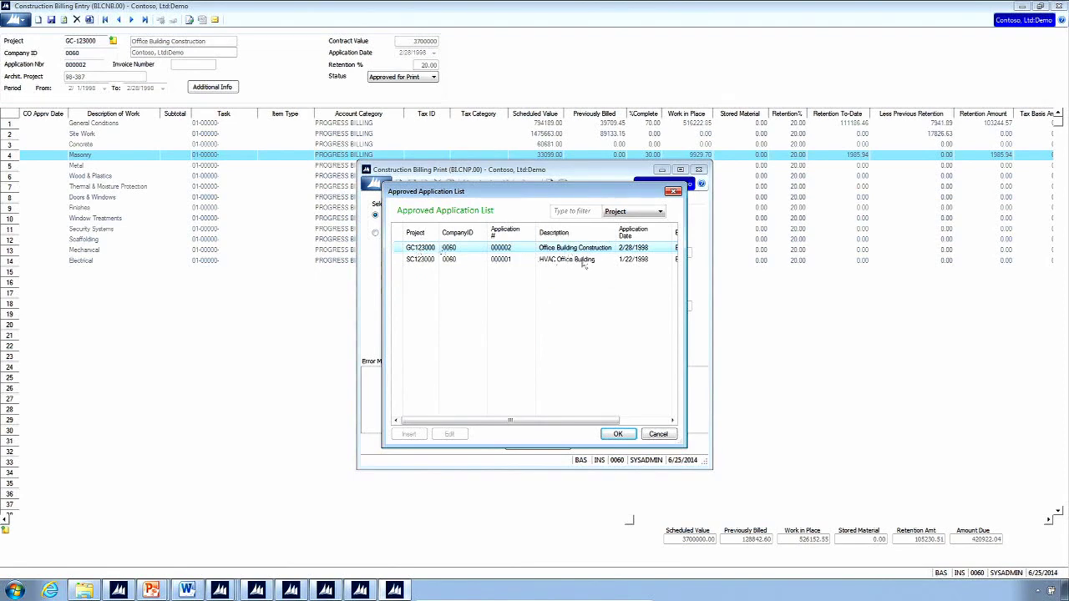
double_click(429, 252)
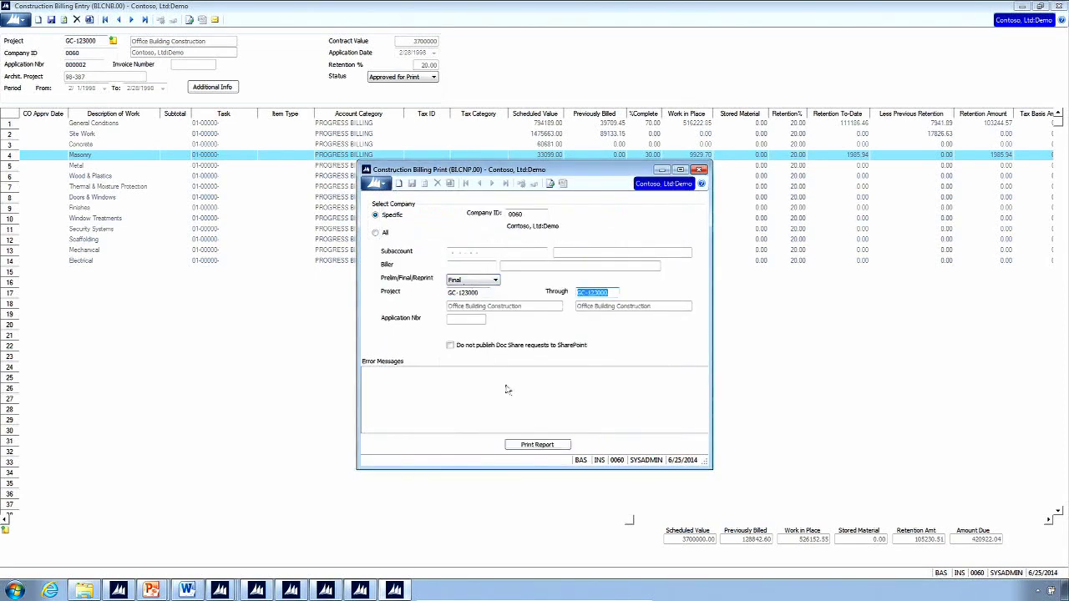
Change the print run to Preliminary and generate the construction billing report for project GC-123000.
left_click(535, 447)
left_click(495, 281)
left_click(468, 297)
left_click(551, 446)
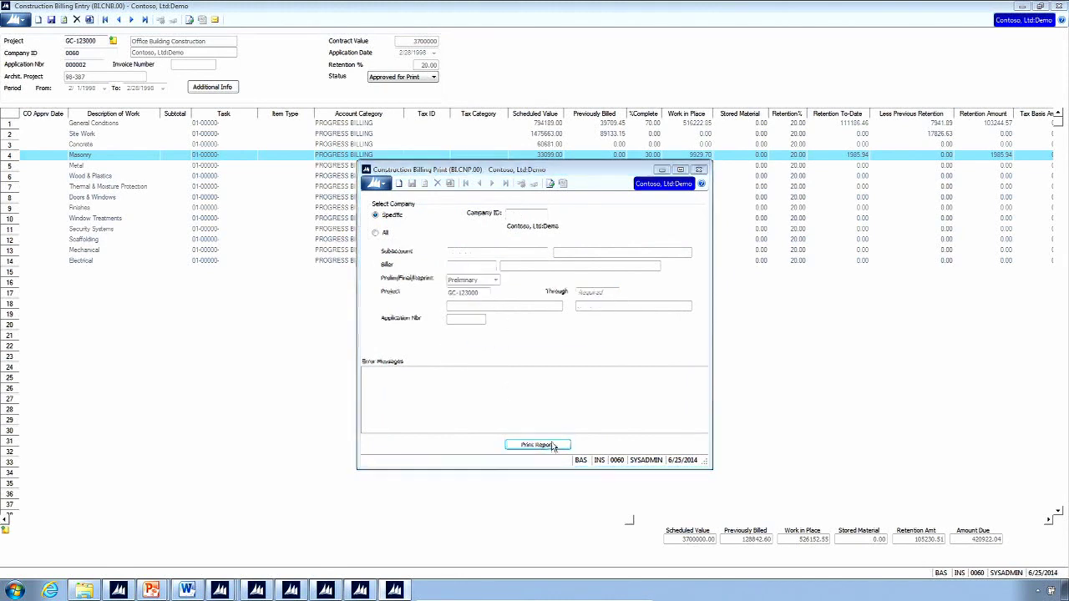
left_click(528, 332)
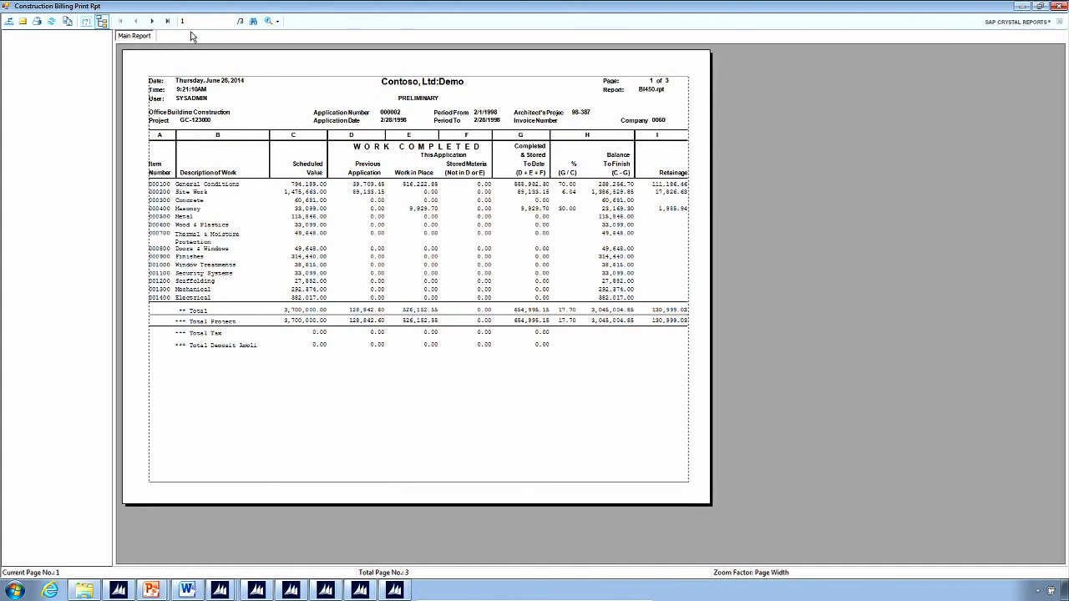
Enlarge the report to 150% and examine the work completed, balance to finish and retainage figures on page 1.
left_click(254, 22)
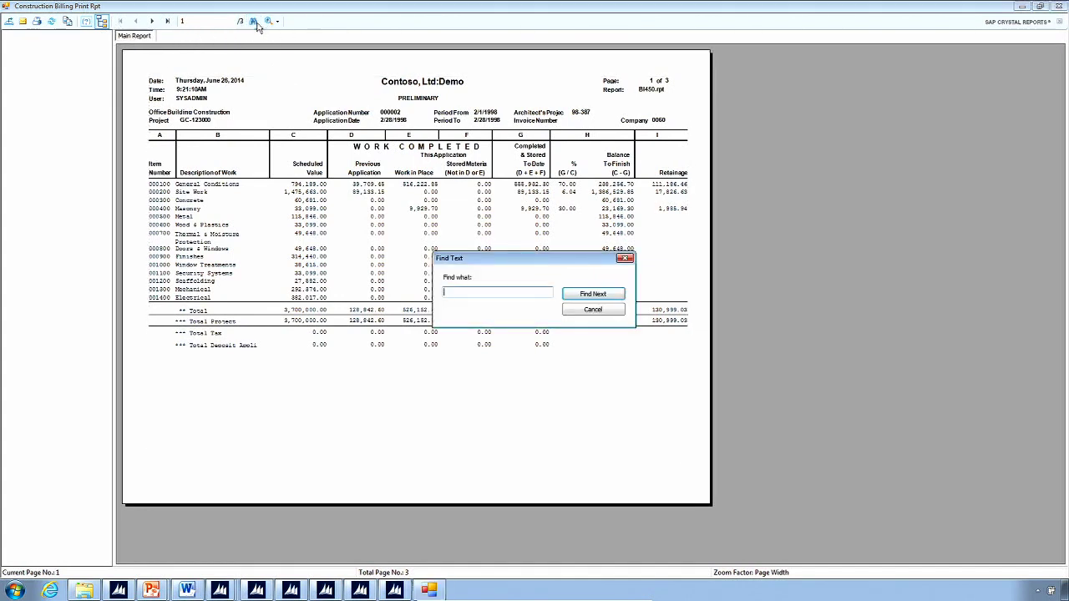
left_click(594, 311)
left_click(277, 21)
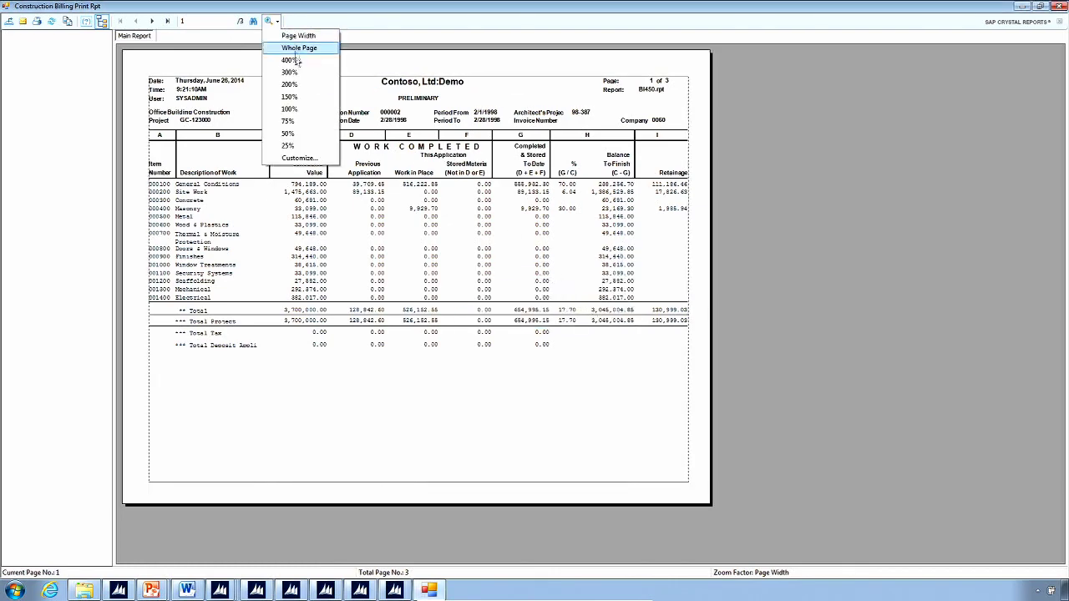
left_click(293, 97)
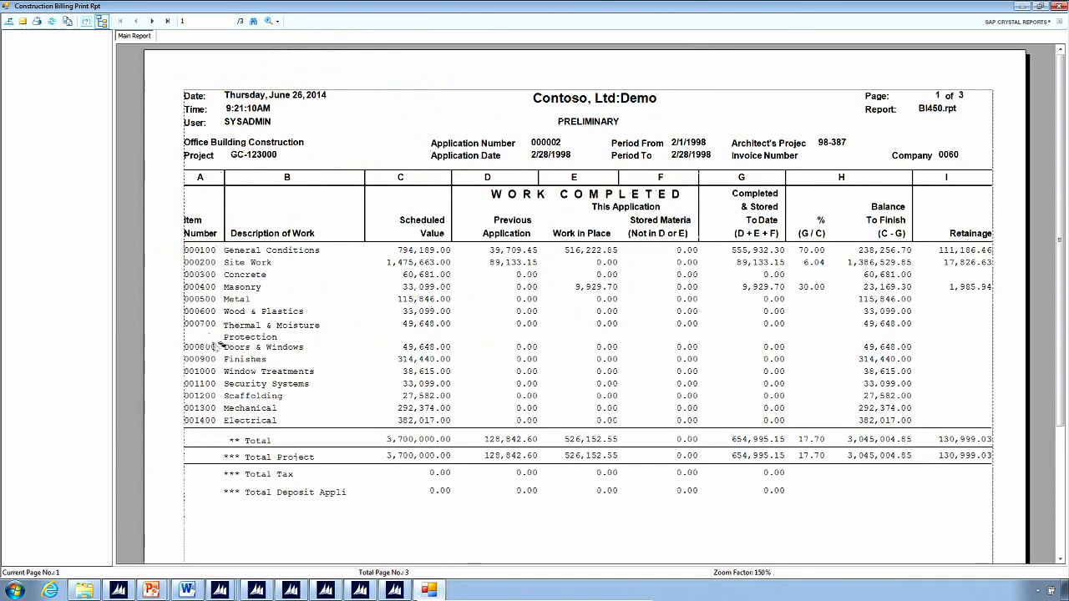
left_click(428, 300)
scroll(1036, 308, "down", 3)
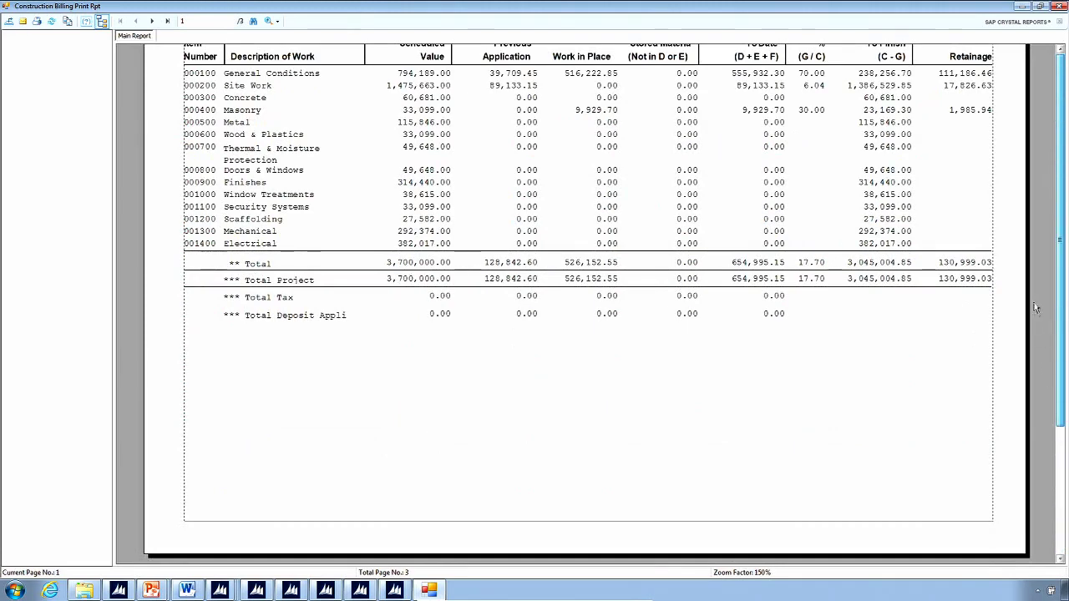
scroll(1036, 308, "up", 3)
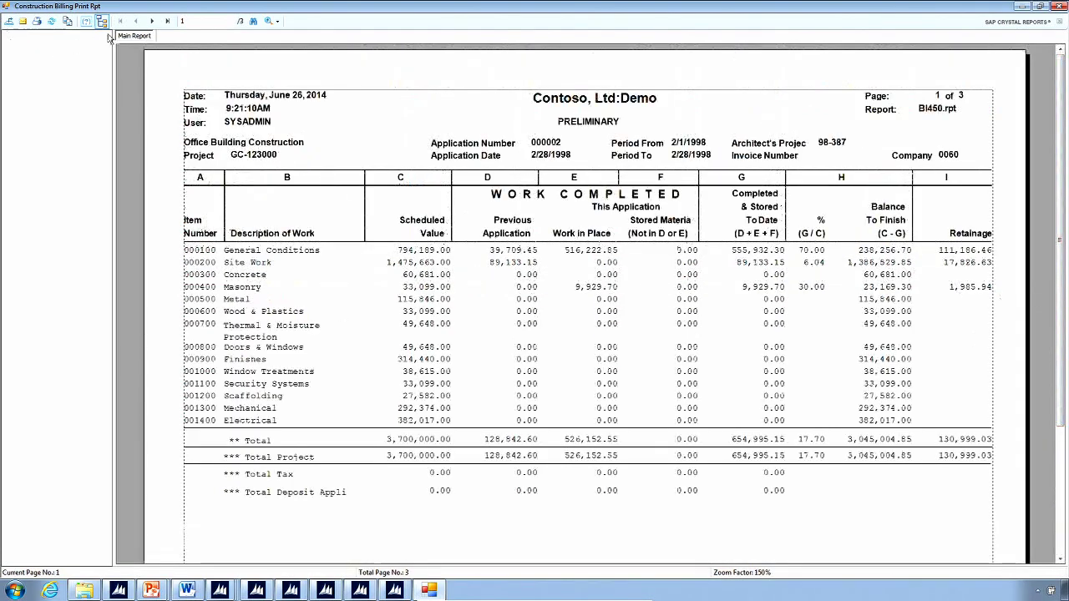
Review the Contractor's Application for Payment on page 2 of the report, and close the report preview.
left_click(154, 22)
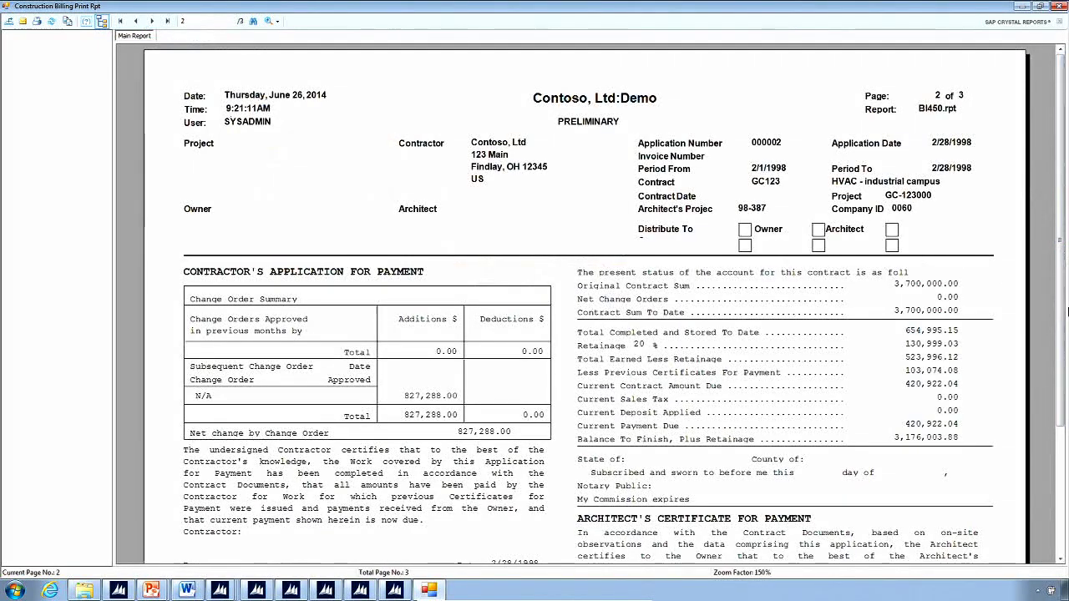
left_click_drag(1060, 322, 1060, 347)
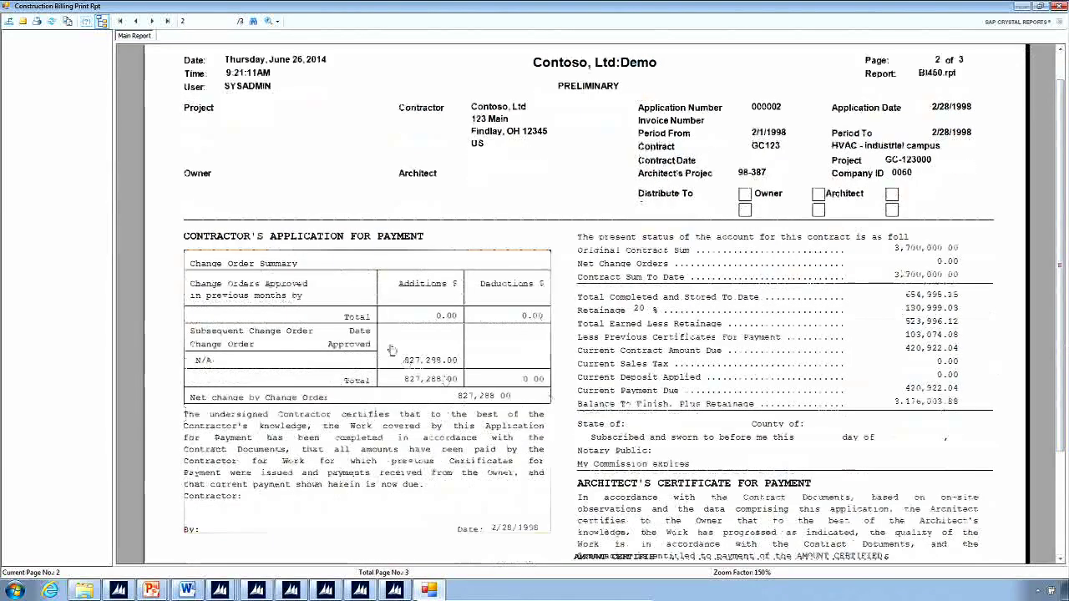
left_click(1060, 7)
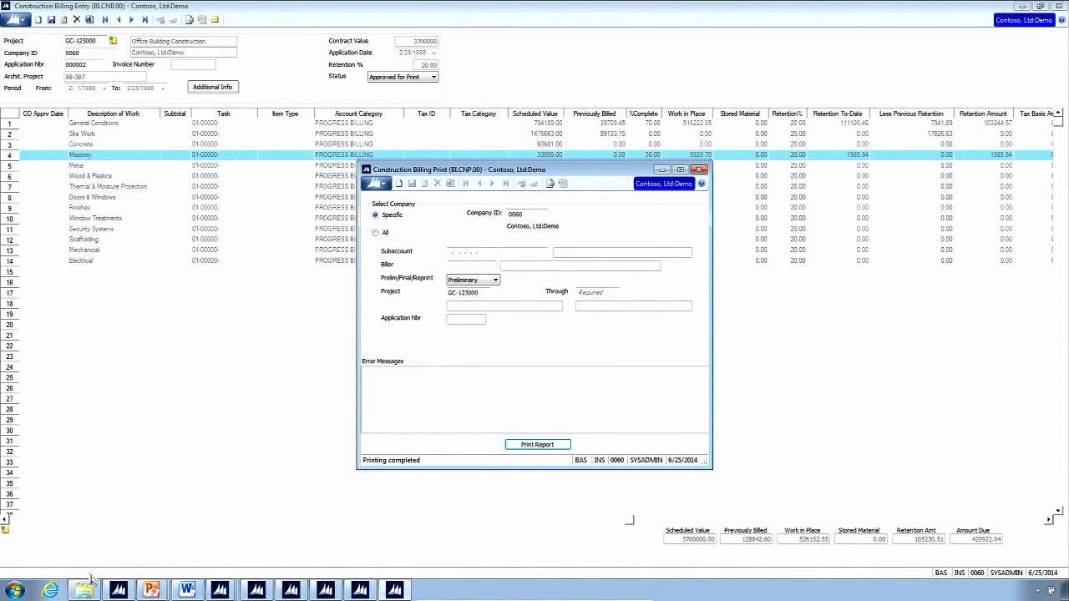
Open Invoice and Adjustment Maintenance from Flexible Billings and select billing project GC-123000.
left_click(117, 591)
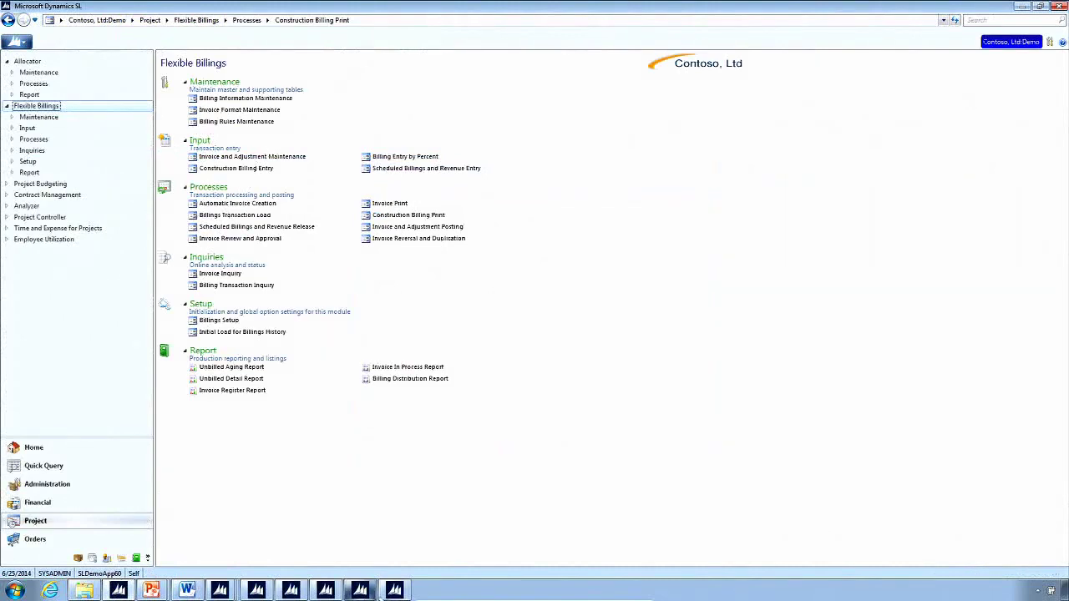
left_click(297, 158)
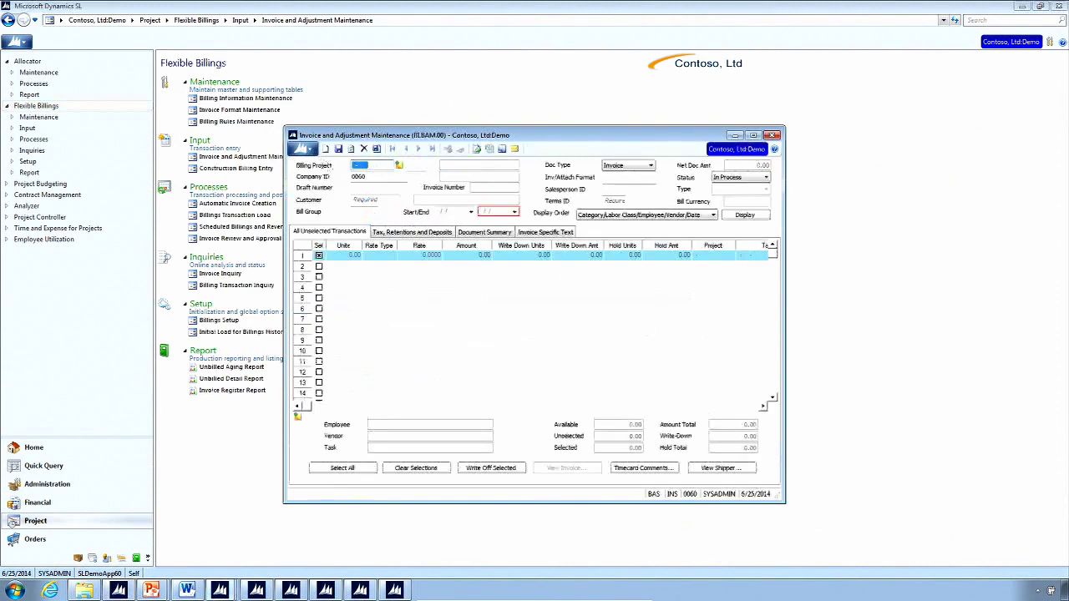
left_click(376, 166)
key("F3")
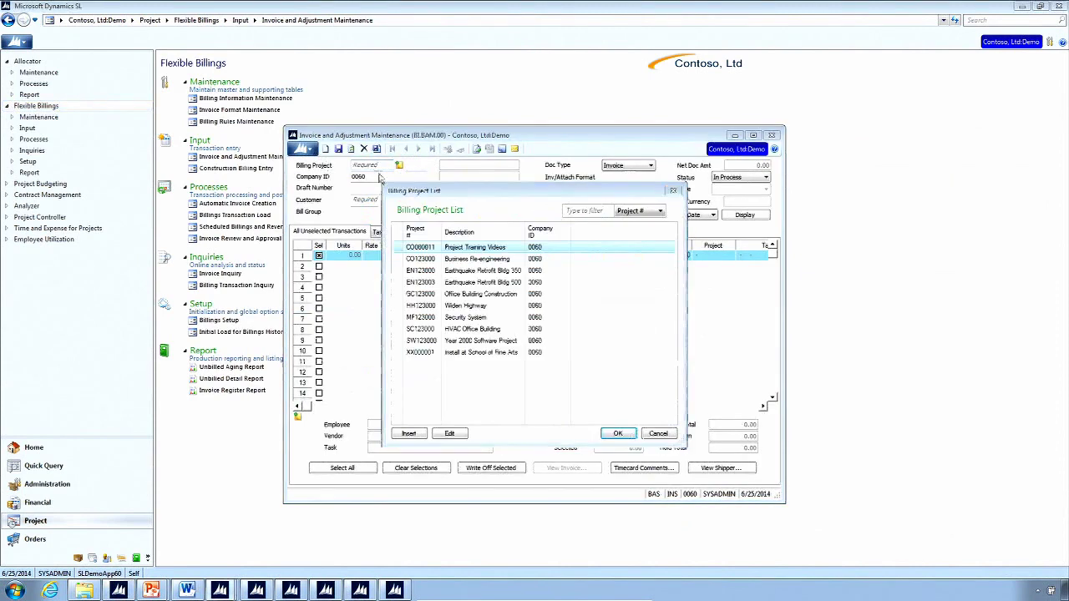
left_click(421, 297)
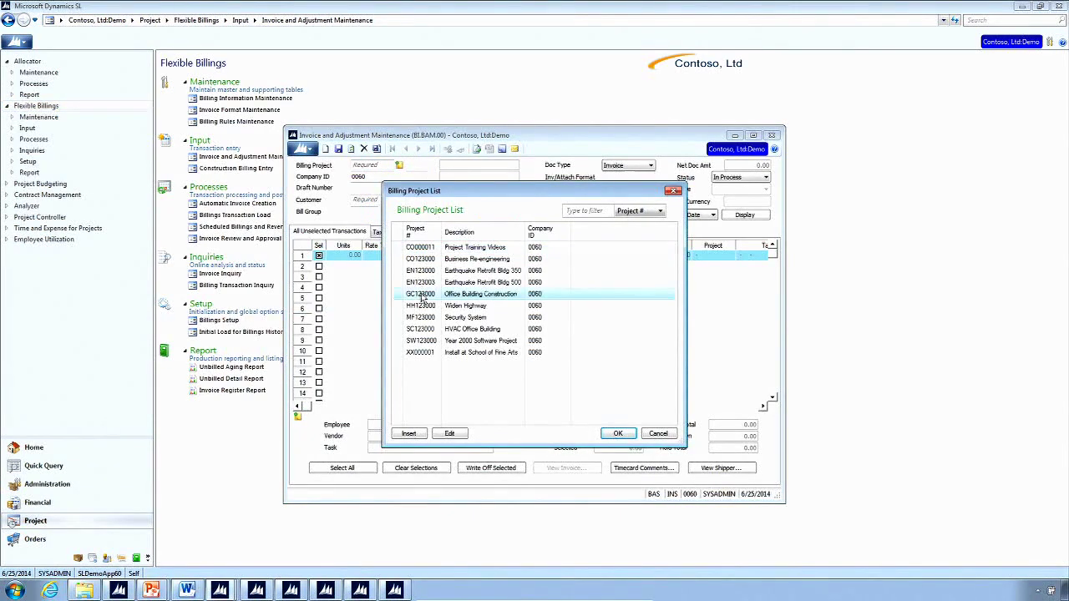
left_click(618, 433)
left_click(385, 186)
key("F3")
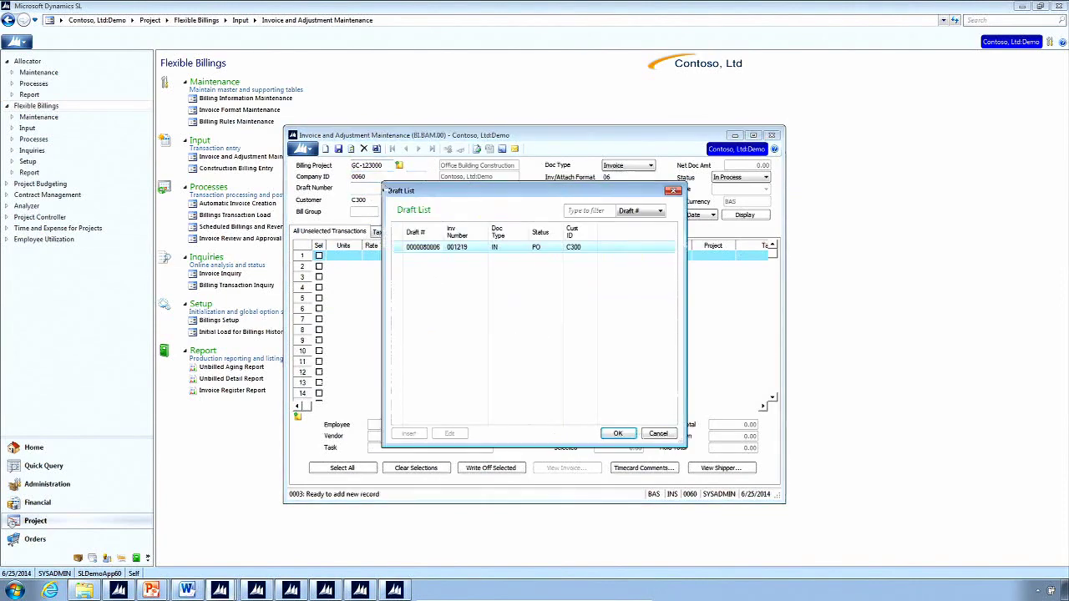
double_click(436, 248)
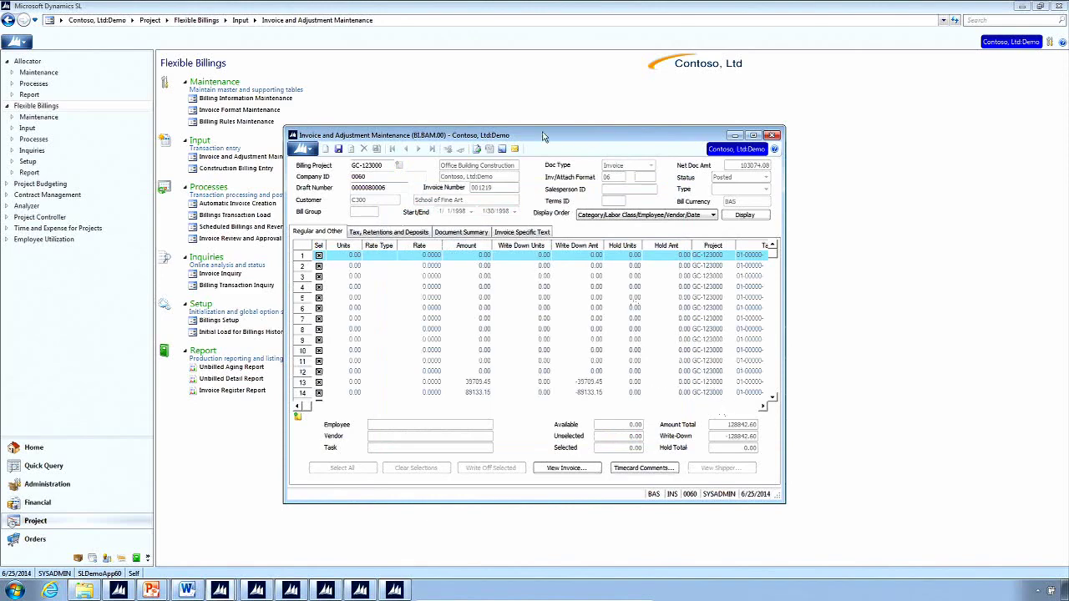
left_click_drag(543, 137, 463, 111)
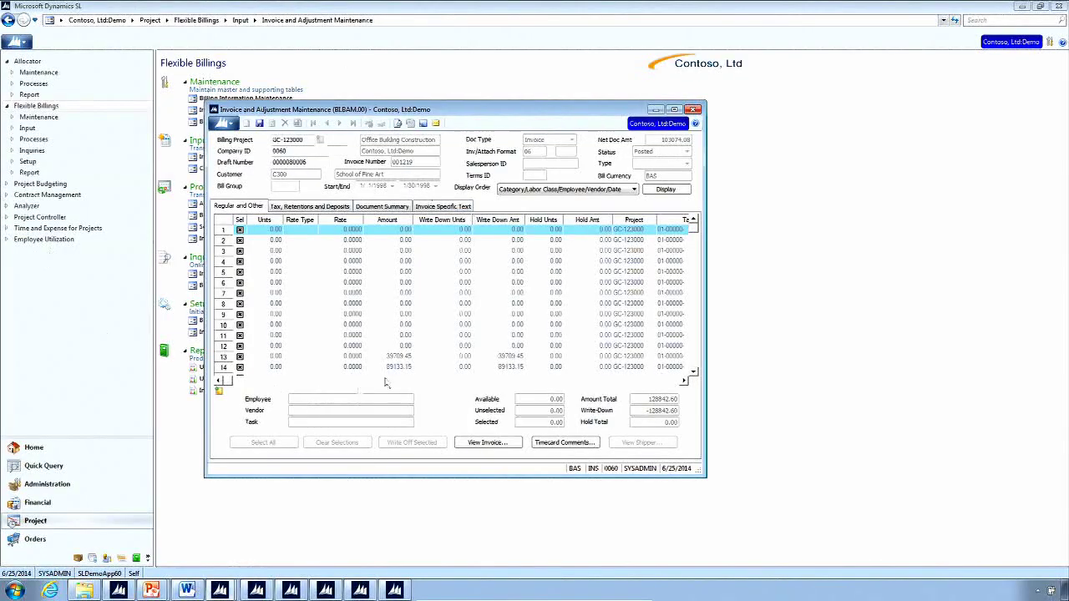
Close the other Invoice and Adjustment Maintenance window holding the in-process GC-123000 invoice, discarding its outstanding changes.
left_click(456, 485)
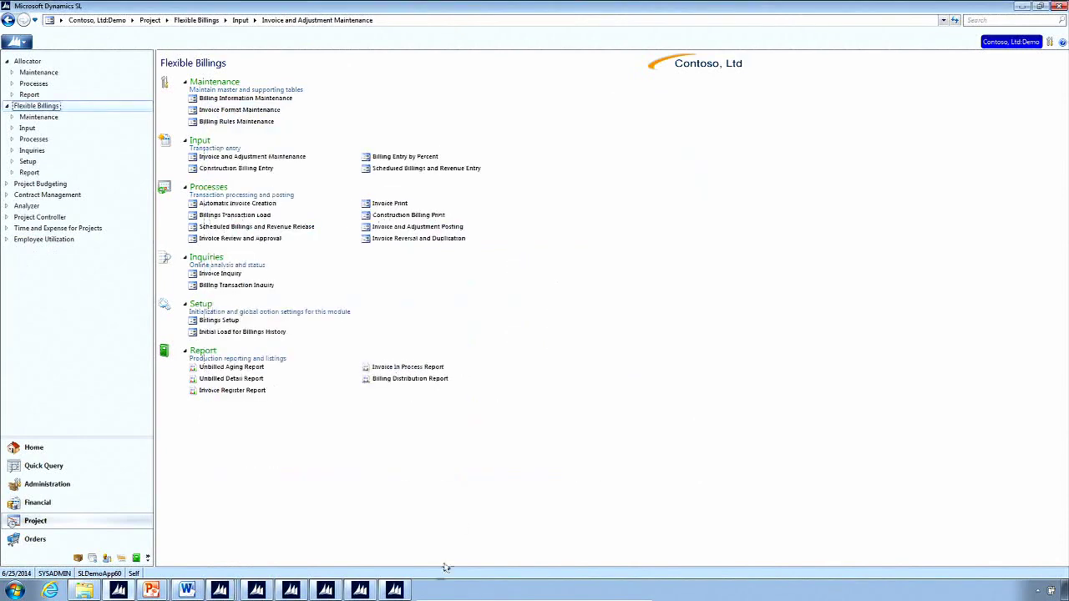
left_click(396, 590)
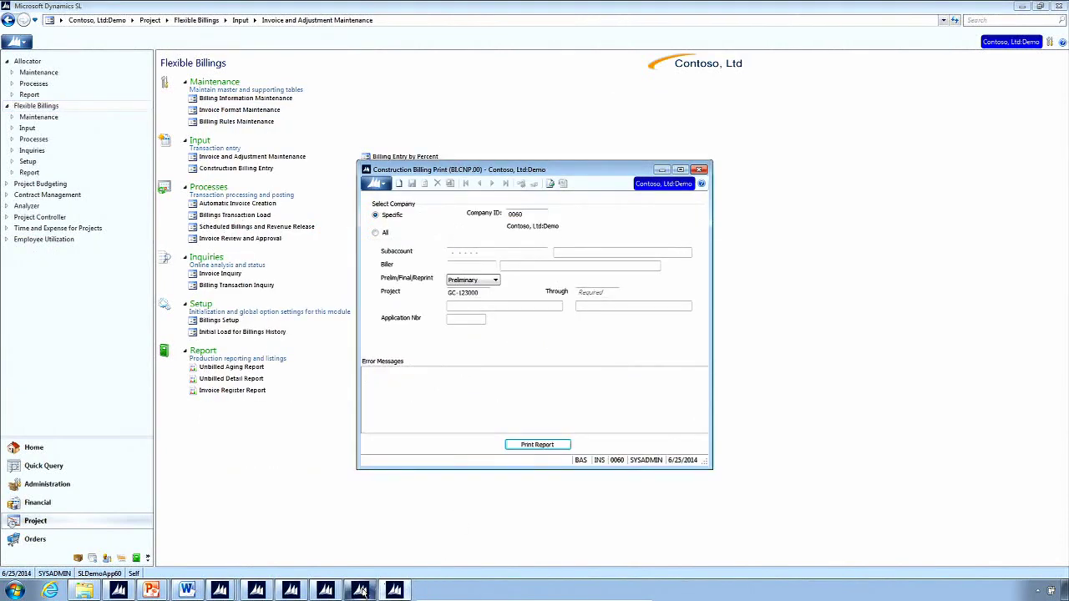
mouse_move(361, 591)
mouse_move(284, 591)
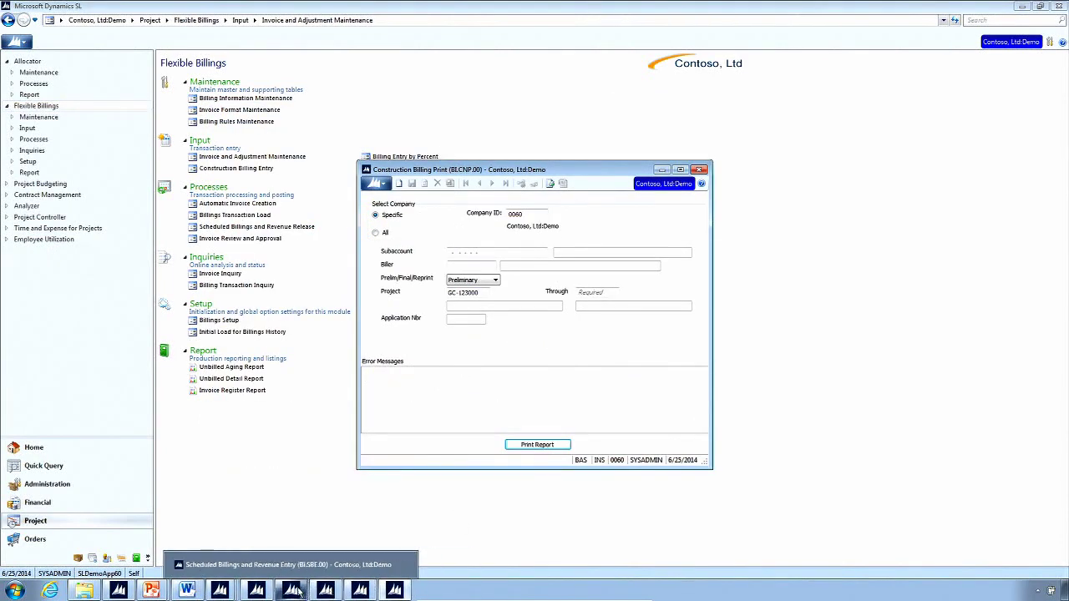
mouse_move(223, 590)
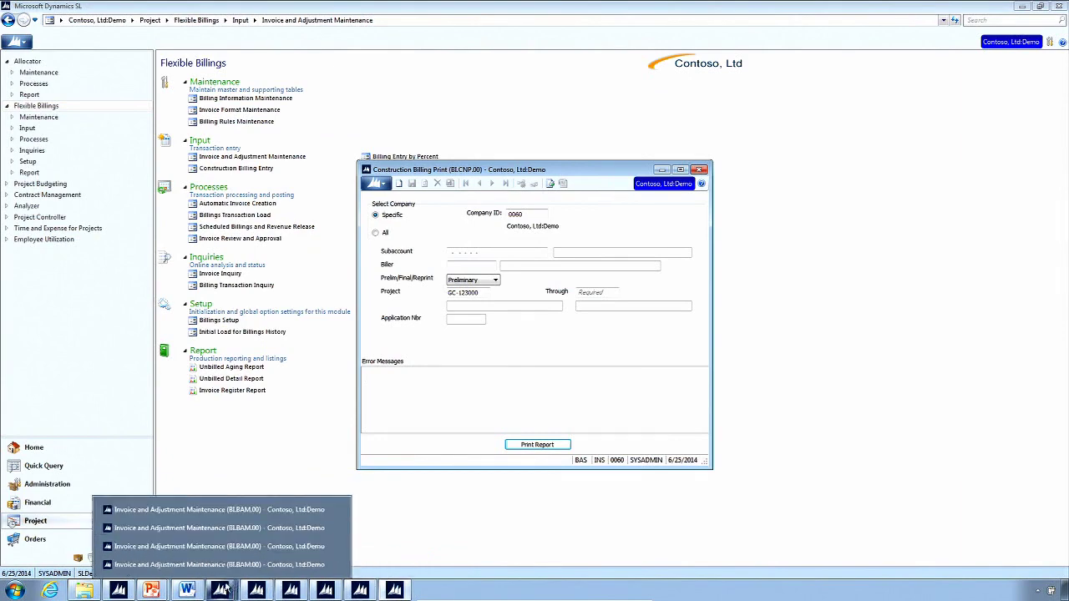
left_click(226, 513)
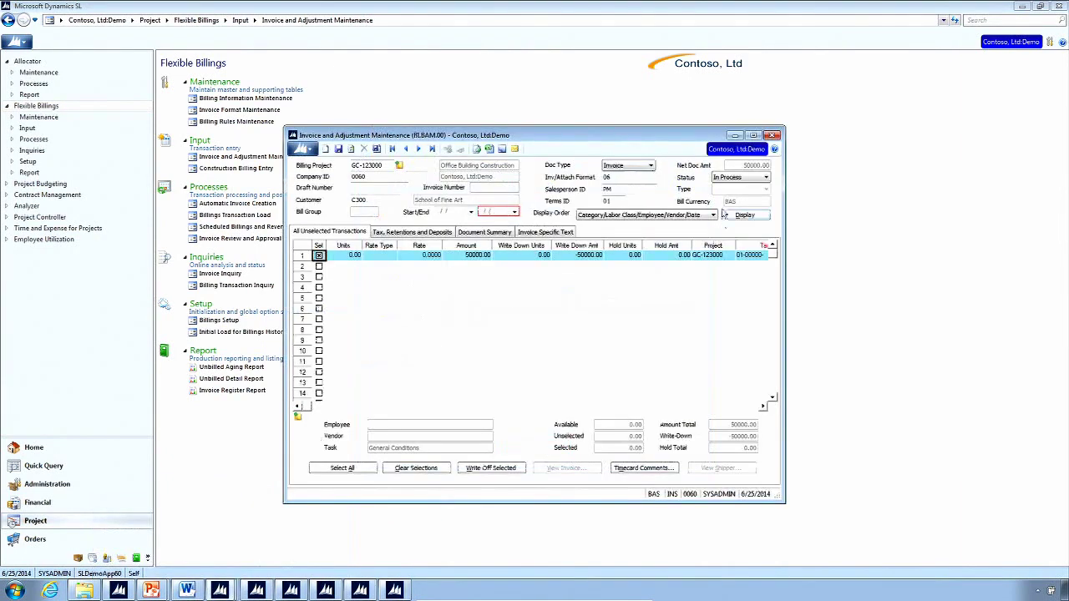
left_click(772, 135)
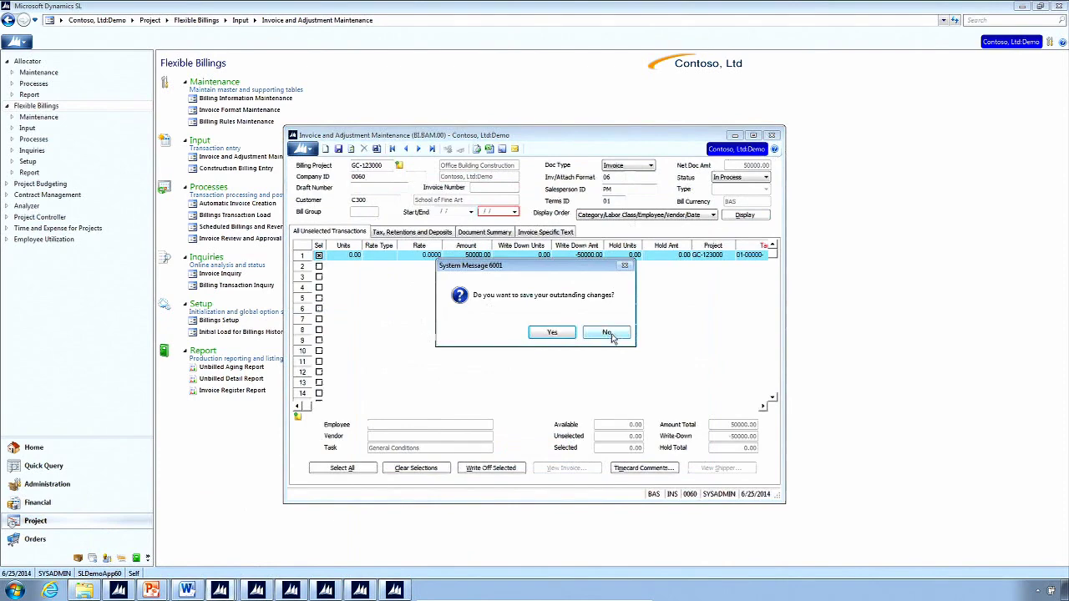
left_click(609, 333)
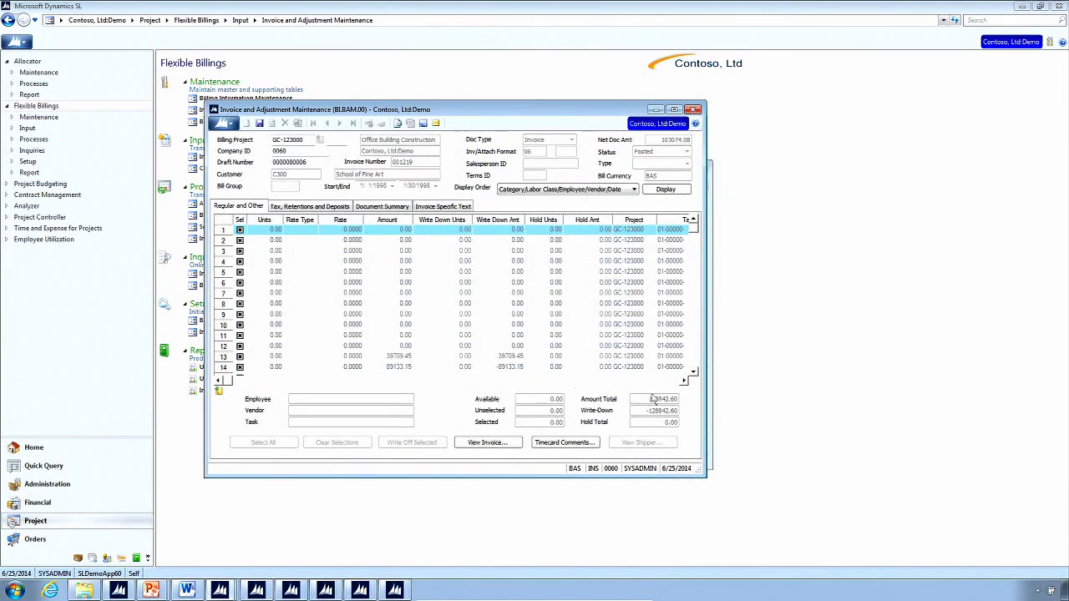
Review the posted invoice's line amounts, write-downs, tasks and account categories.
left_click(694, 374)
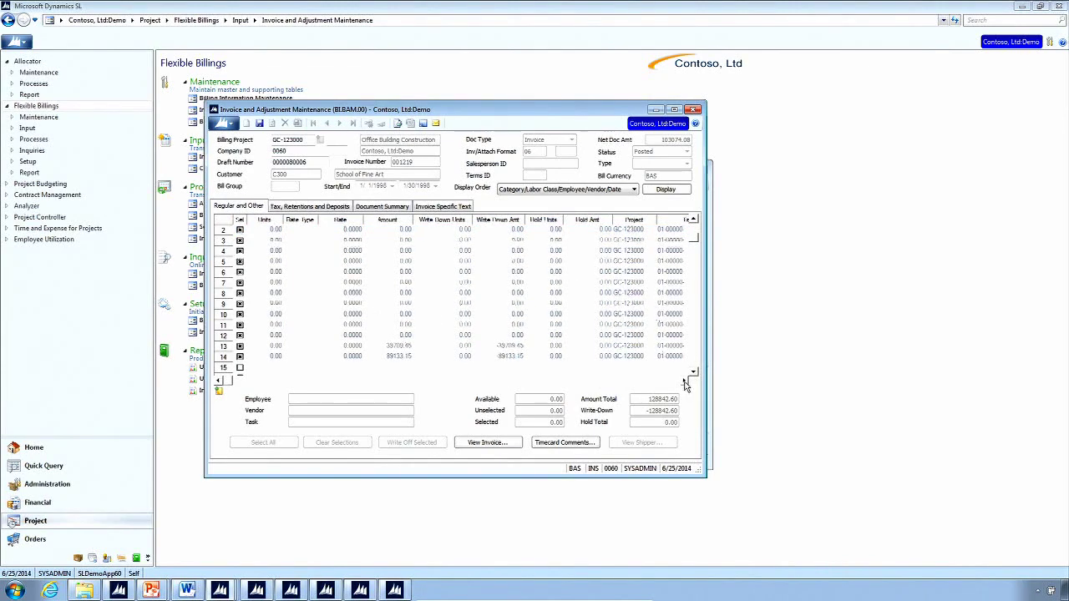
left_click(684, 381)
left_click(684, 380)
left_click(685, 381)
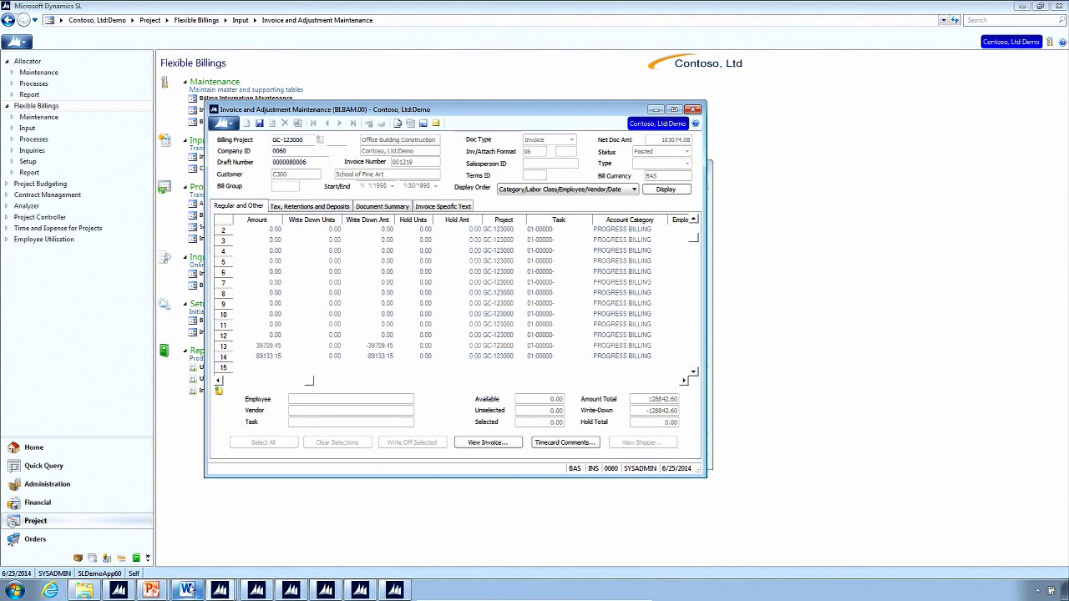
Switch to the PowerPoint slide show and reveal all the steps on the Fixed Price Workflow – Construction Billing slide.
mouse_move(155, 589)
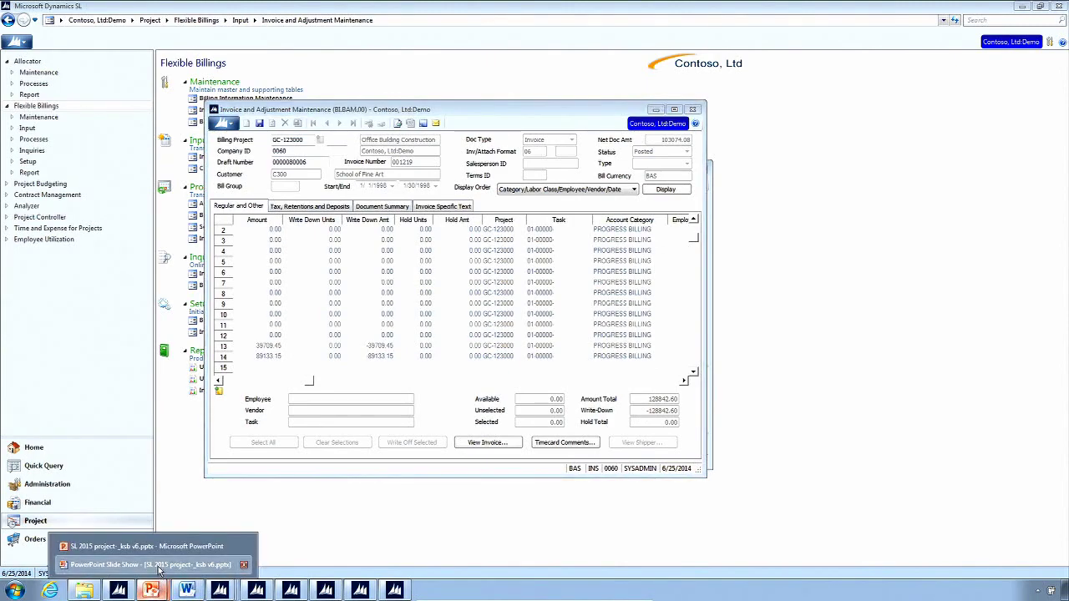
left_click(159, 564)
left_click(359, 283)
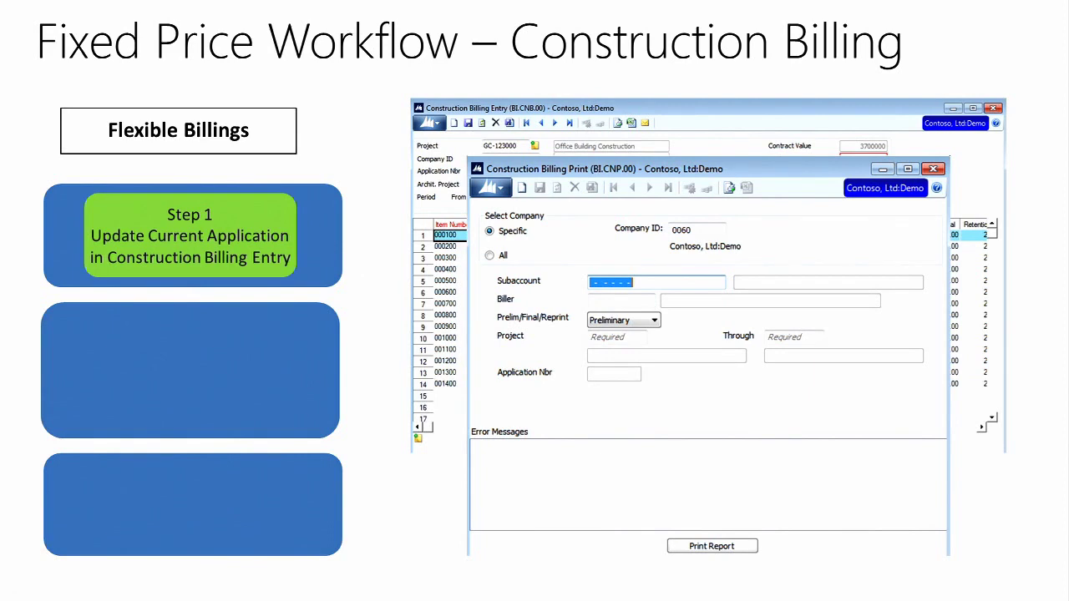
key("space")
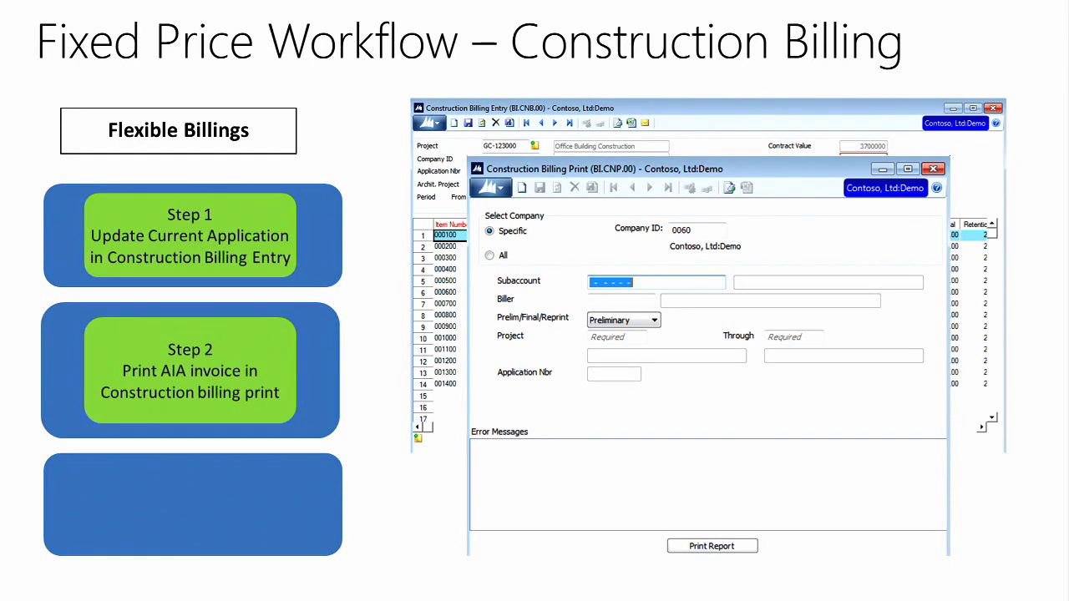
key("space")
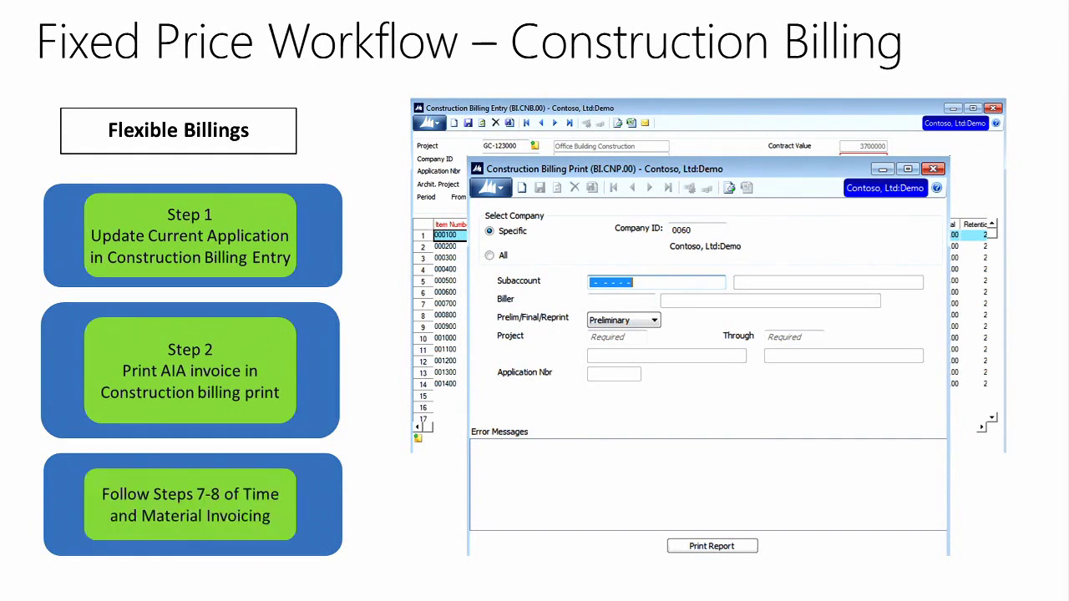